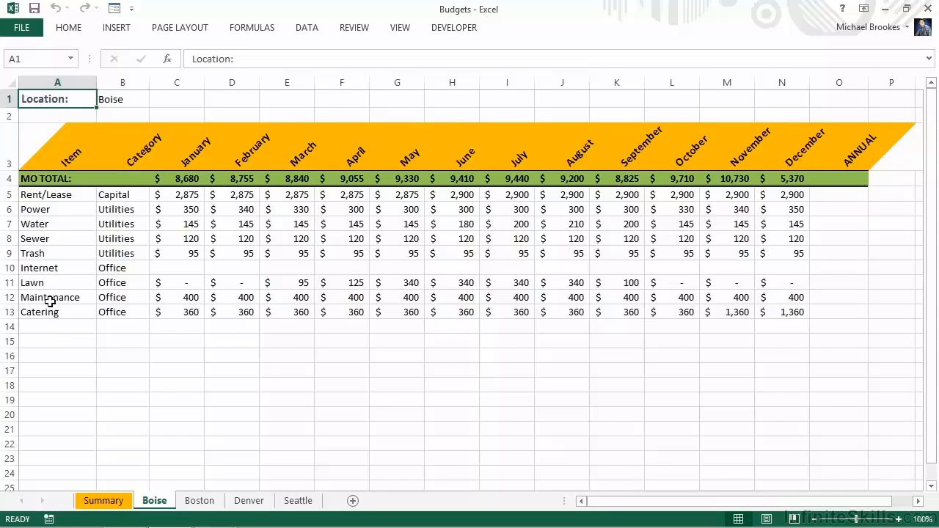
- Look through the Summary, Boise and Boston sheets, and group the Boise through Seattle sheets
click(107, 502)
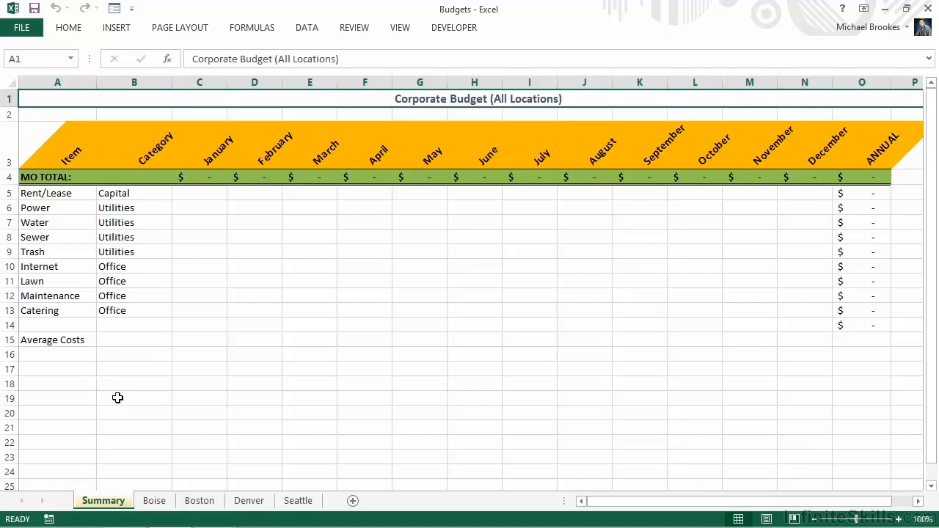
click(164, 506)
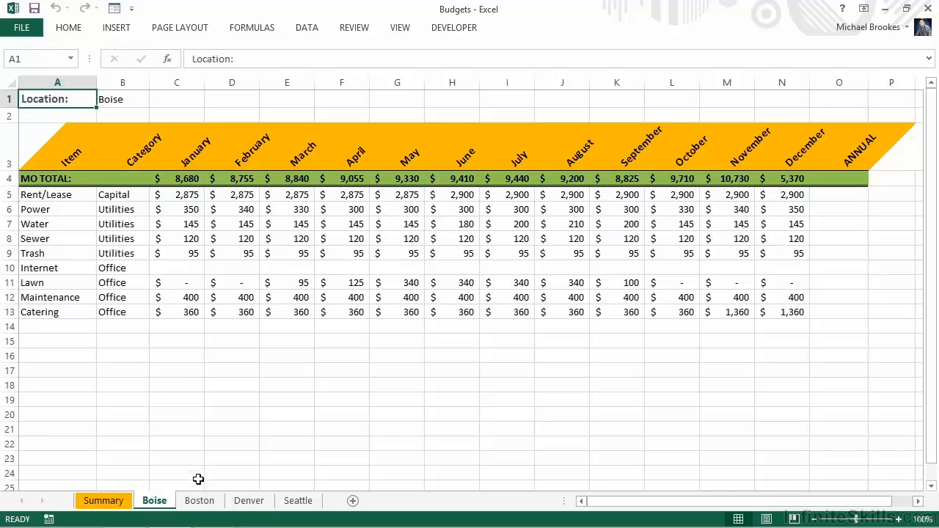
click(202, 503)
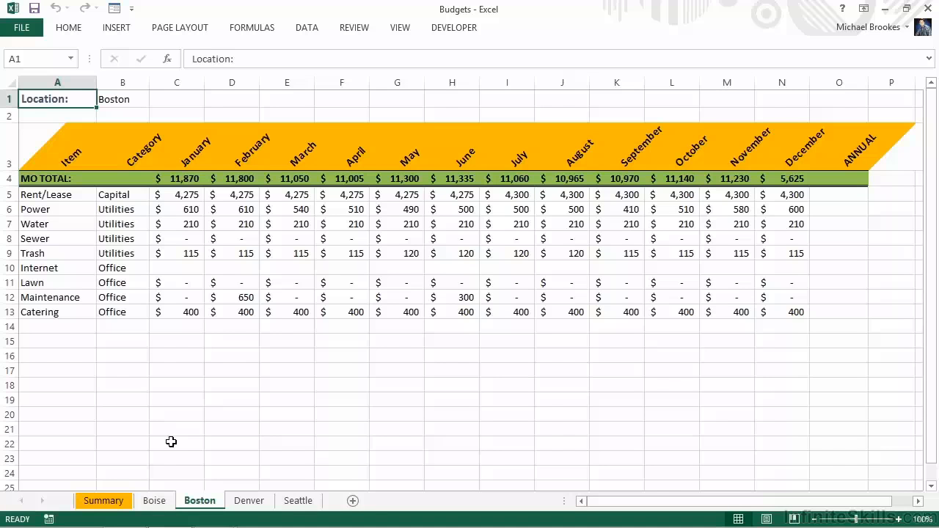
click(163, 506)
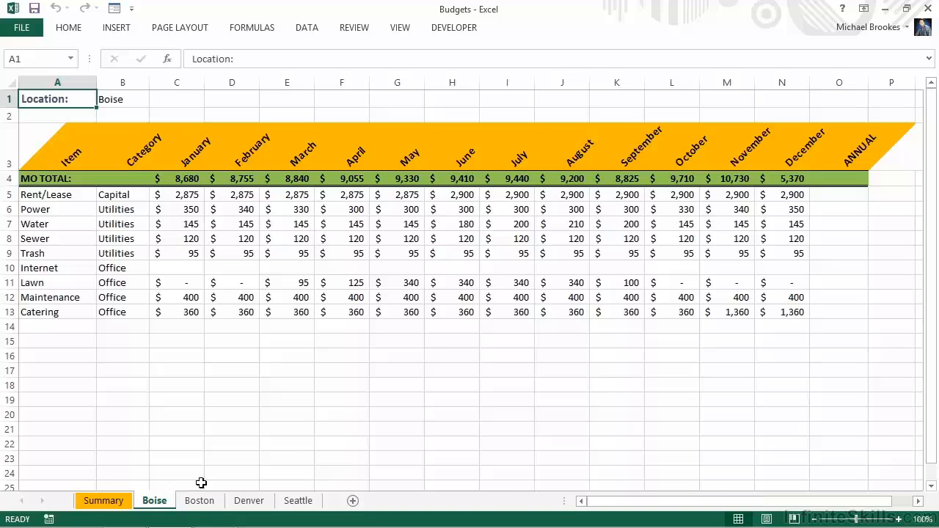
shift+click(286, 502)
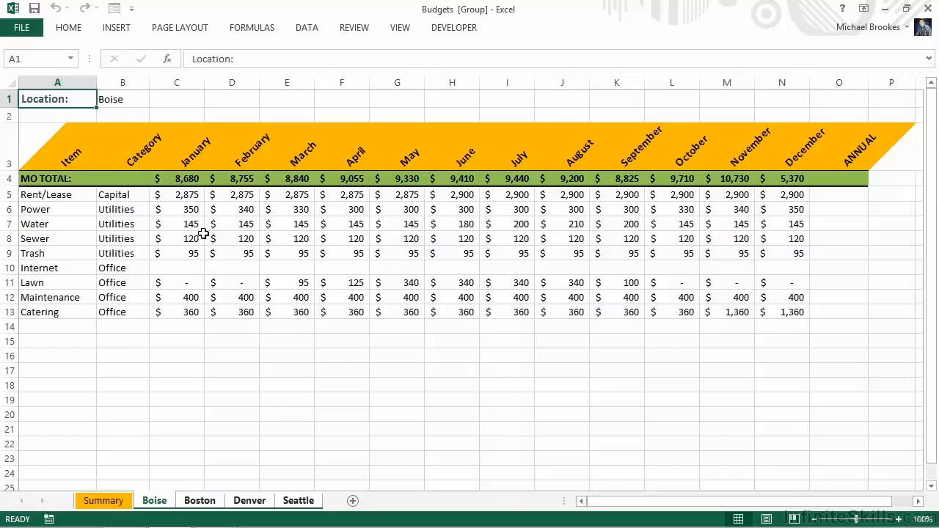
- Edit the custom number format of C5:N13 on the grouped sheets so that its zero section shows "N/A"
click(182, 196)
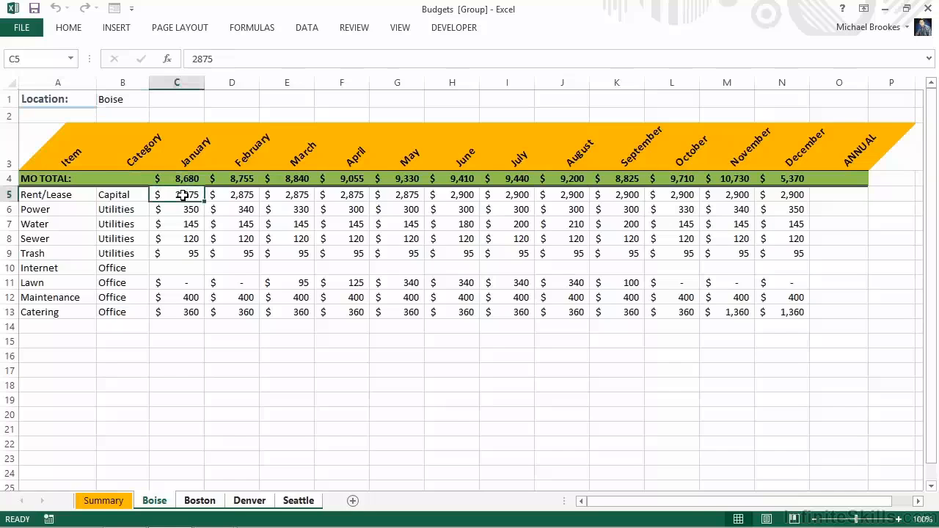
drag(183, 195, 782, 313)
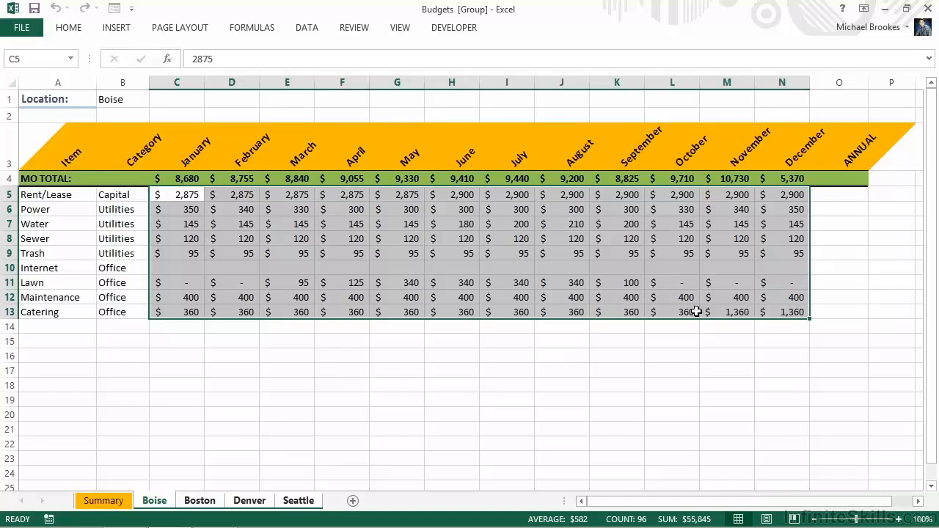
right_click(444, 306)
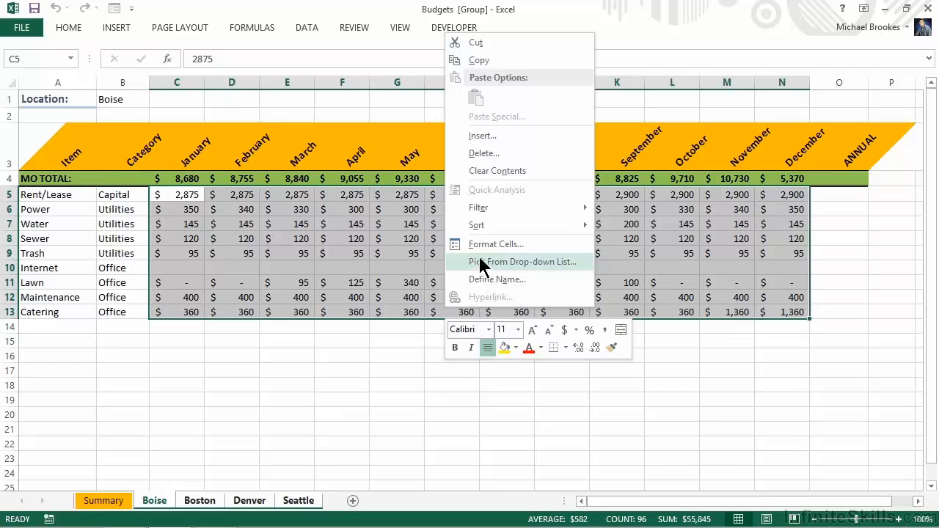
click(496, 245)
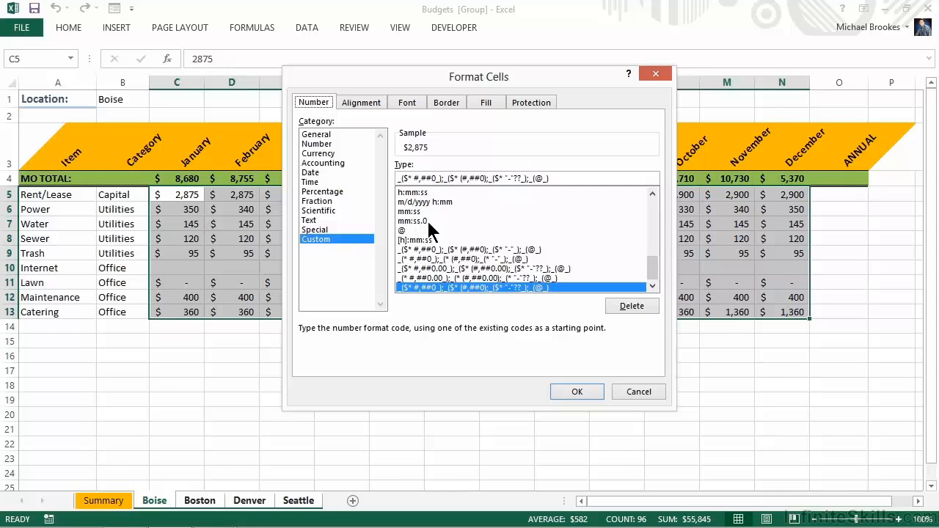
click(560, 178)
key(Left)
key(BackSpace)
key(BackSpace)
key(BackSpace)
key(BackSpace)
key(BackSpace)
key(BackSpace)
key(BackSpace)
key(BackSpace)
key(BackSpace)
key(BackSpace)
key(BackSpace)
key(BackSpace)
key(BackSpace)
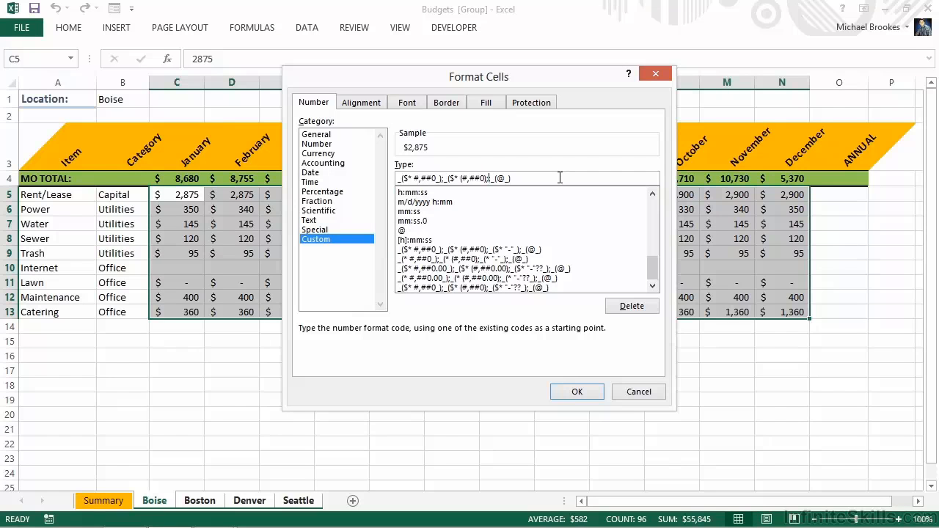
text("N/A";)
click(570, 394)
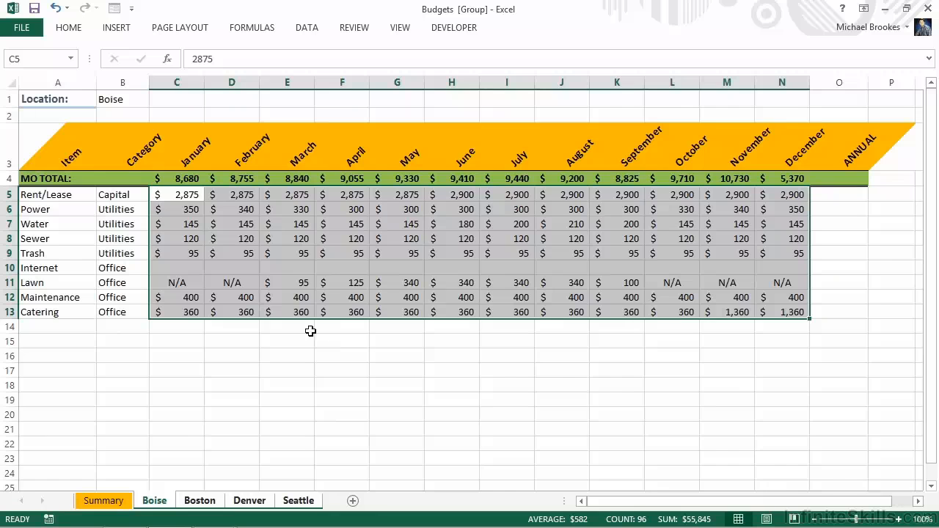
- Enter 248 as the January Internet cost in C10 and fill it across through December in N10
click(179, 268)
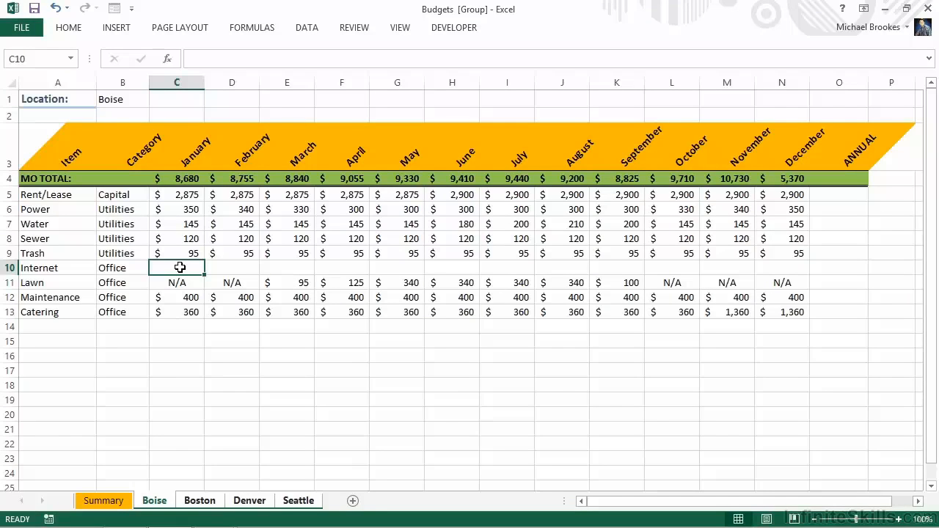
text(248)
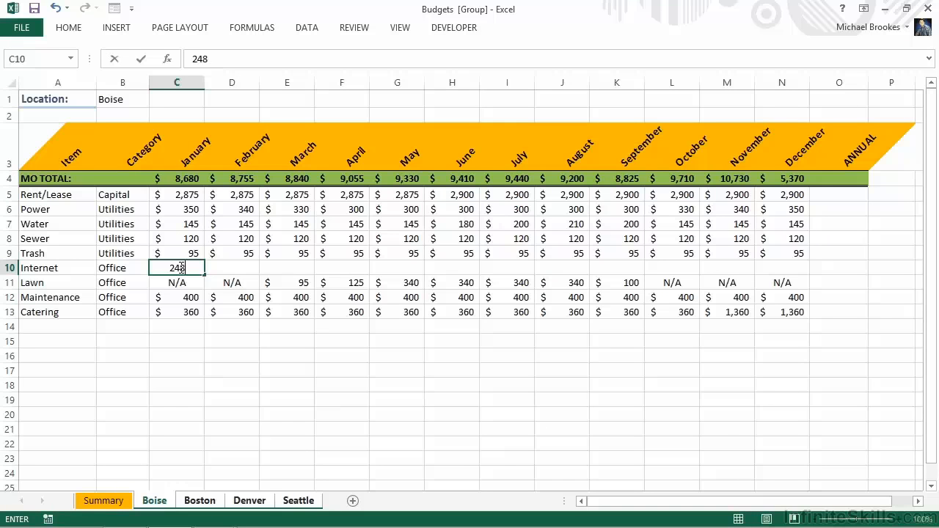
key(Return)
click(180, 267)
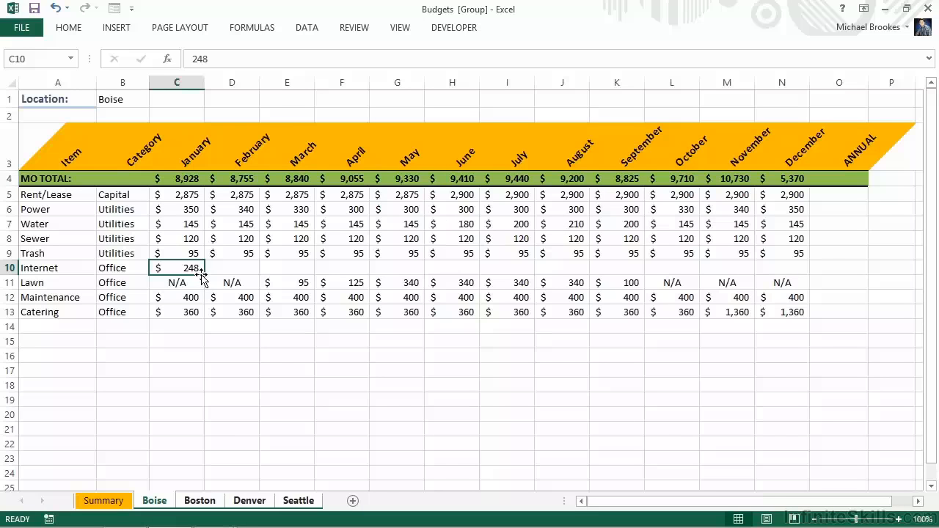
drag(203, 274, 807, 278)
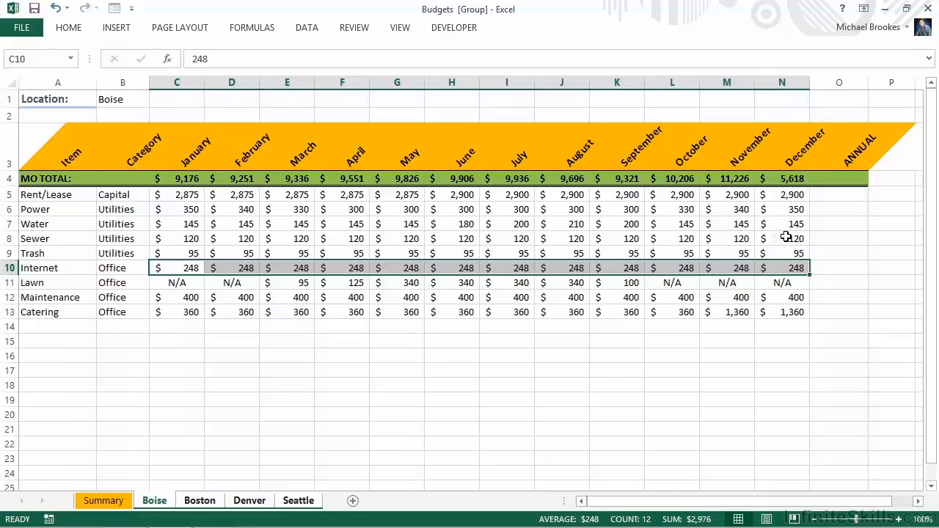
- Enter a SUM formula in the ANNUAL cell O4 that totals the monthly totals C4:N4
click(839, 179)
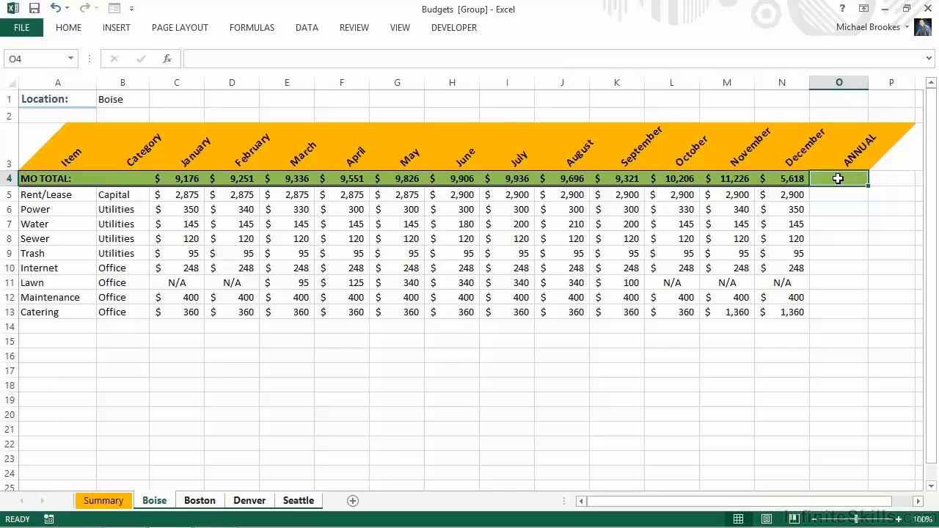
text(=)
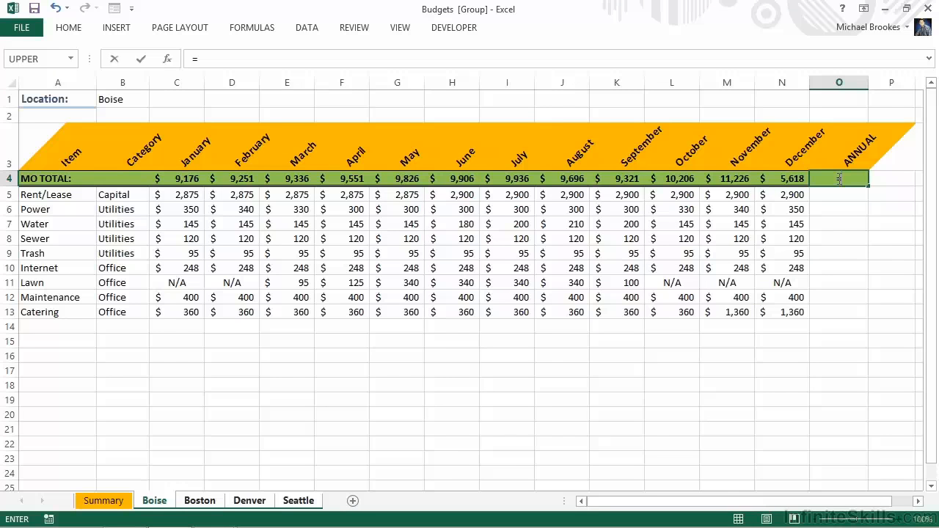
text(sum()
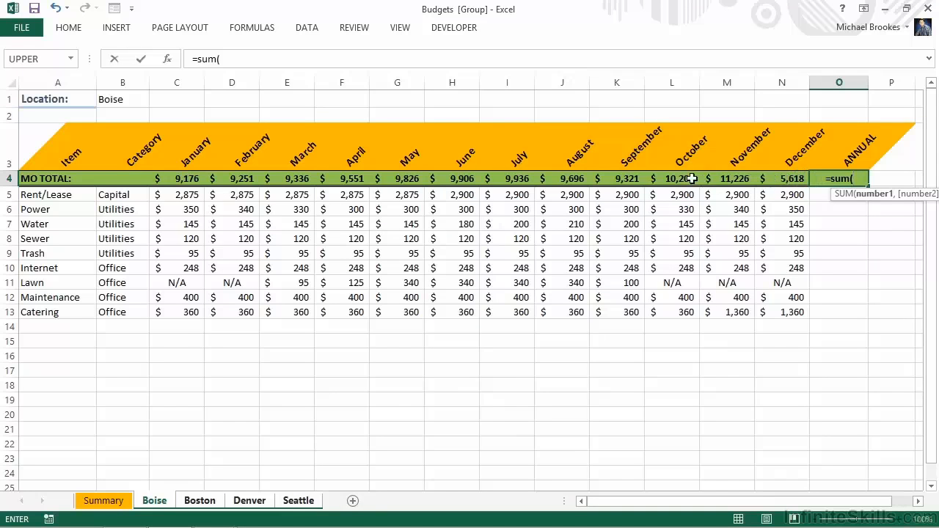
drag(180, 180, 763, 179)
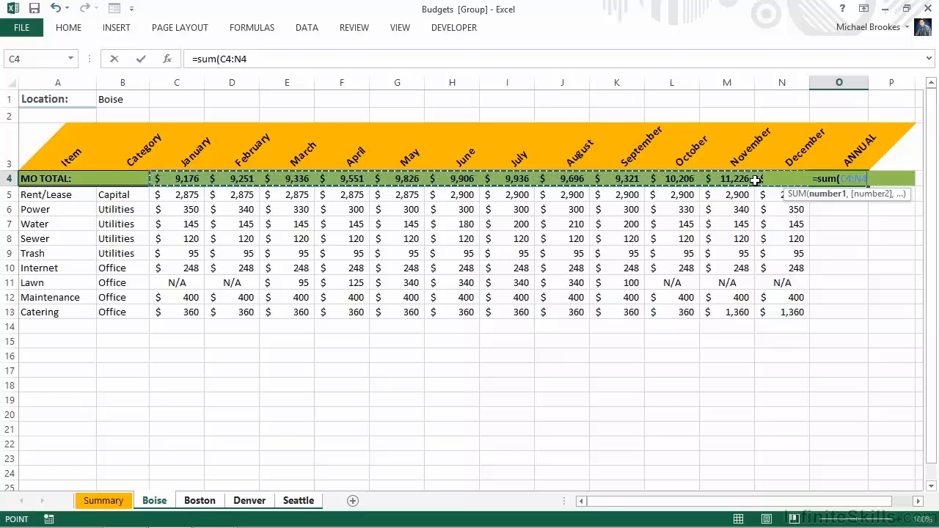
key(Return)
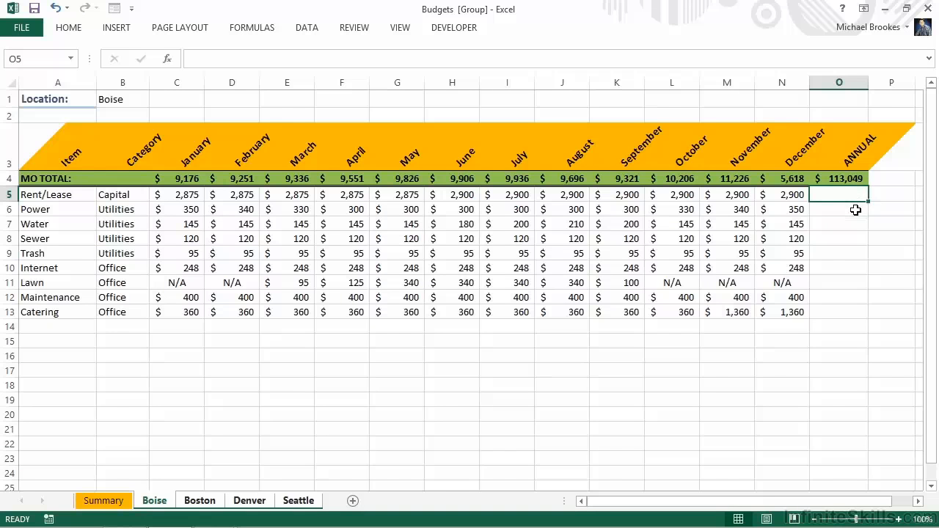
- Fill the annual total formula from O4 down through the Catering row in O13
click(855, 210)
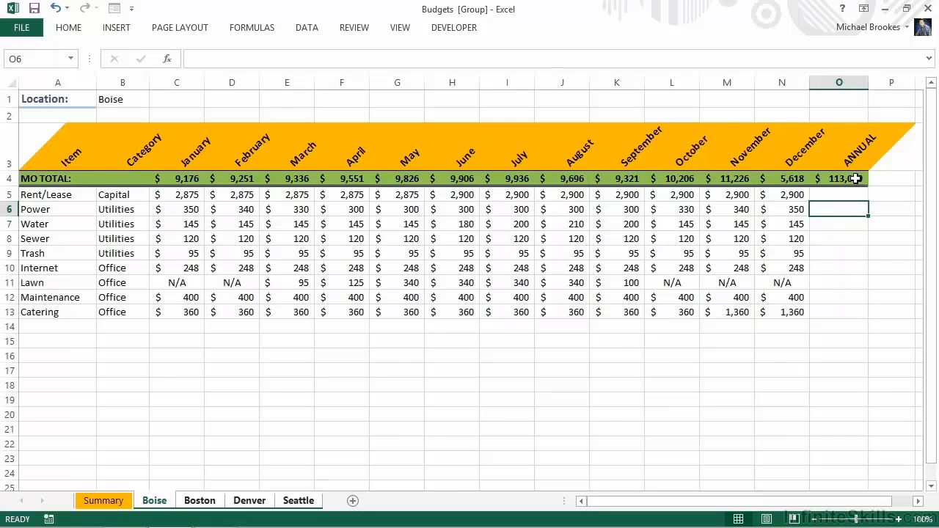
click(860, 182)
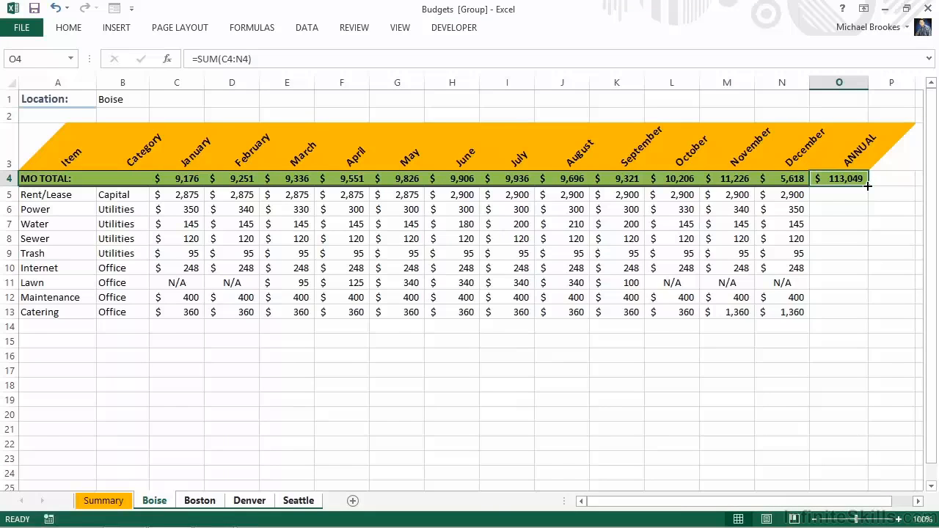
double_click(867, 186)
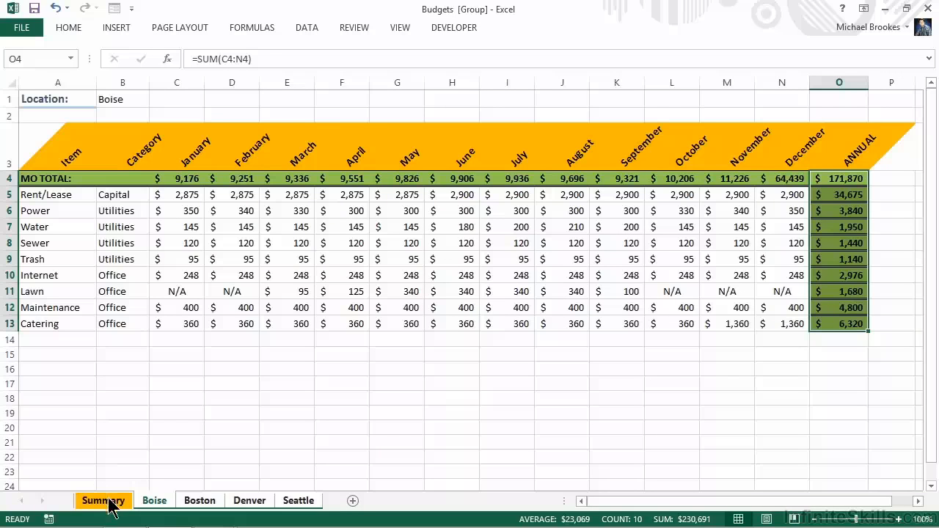
- Ungroup the location sheets and check the changes on the Boston and Seattle sheets
right_click(144, 499)
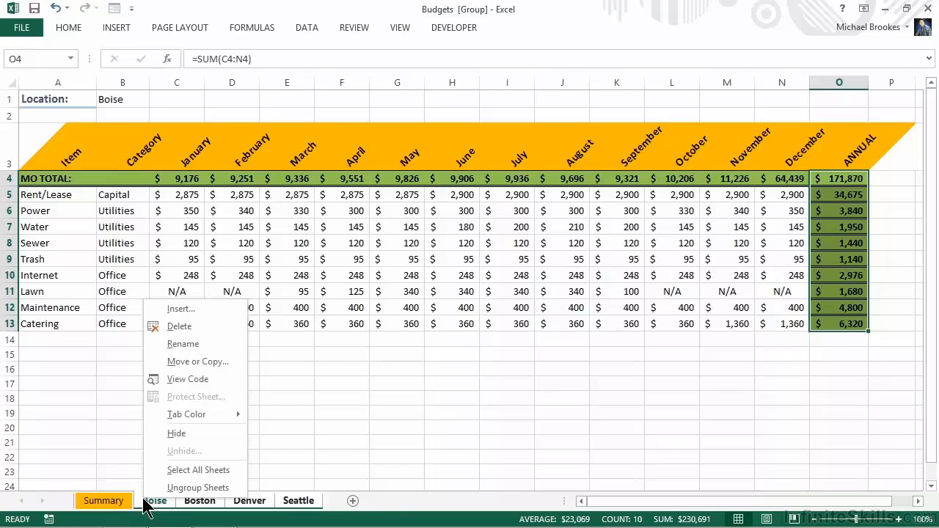
click(187, 488)
click(194, 502)
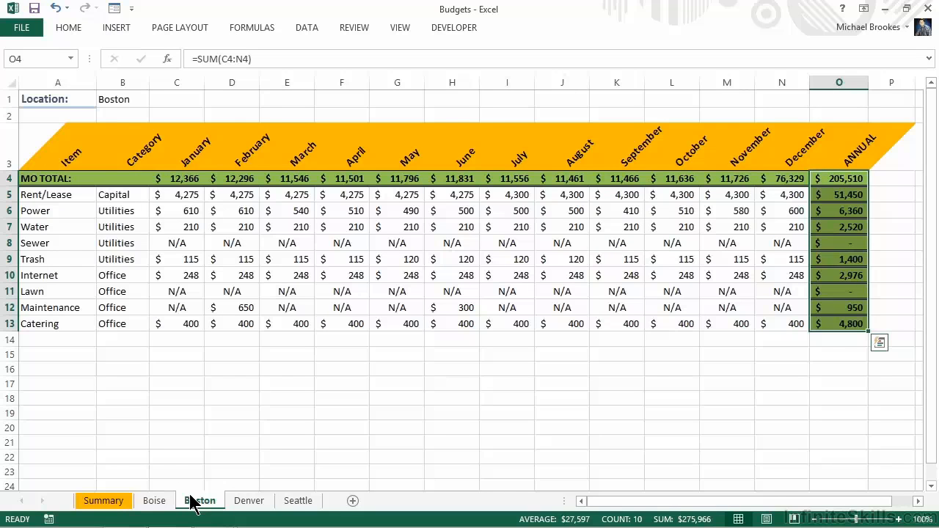
click(294, 501)
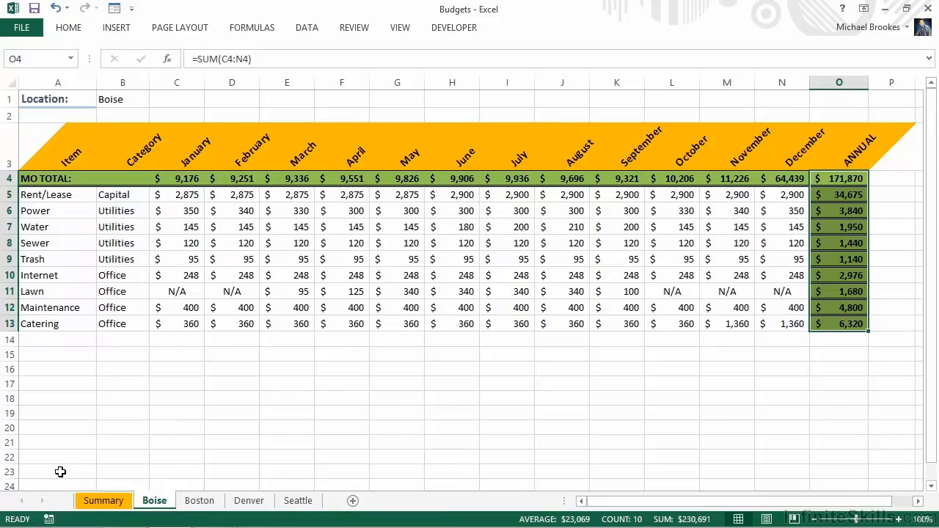
- On the Summary sheet, enter =SUM(Boise:Seattle!C5) in C5 to total January Rent/Lease across all locations
click(103, 505)
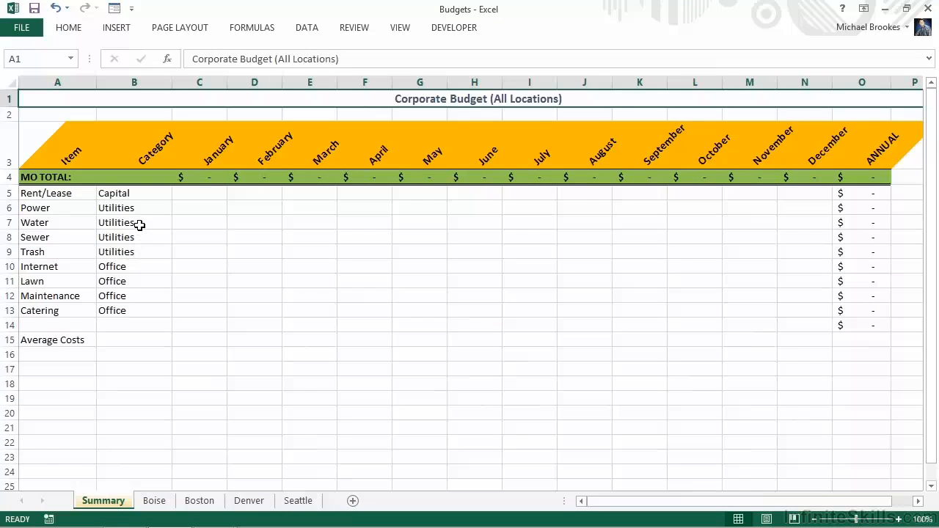
click(189, 193)
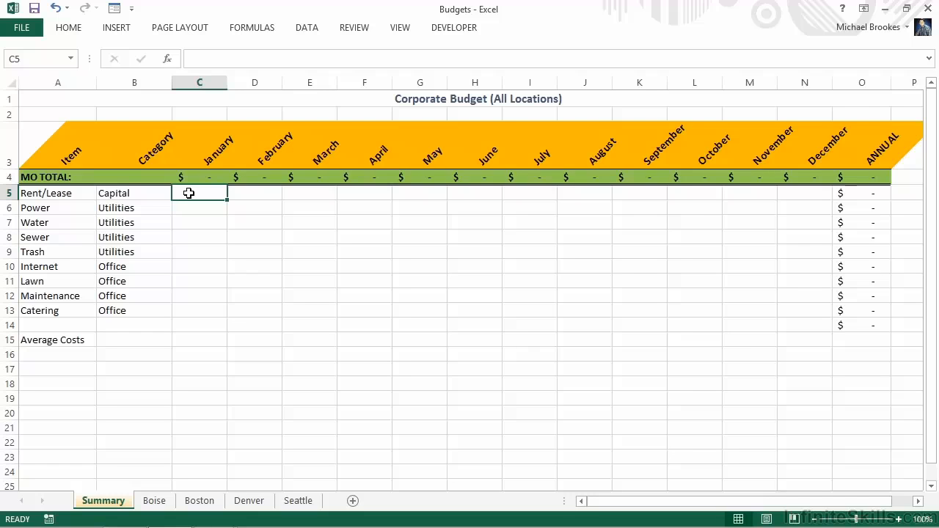
text(=sum)
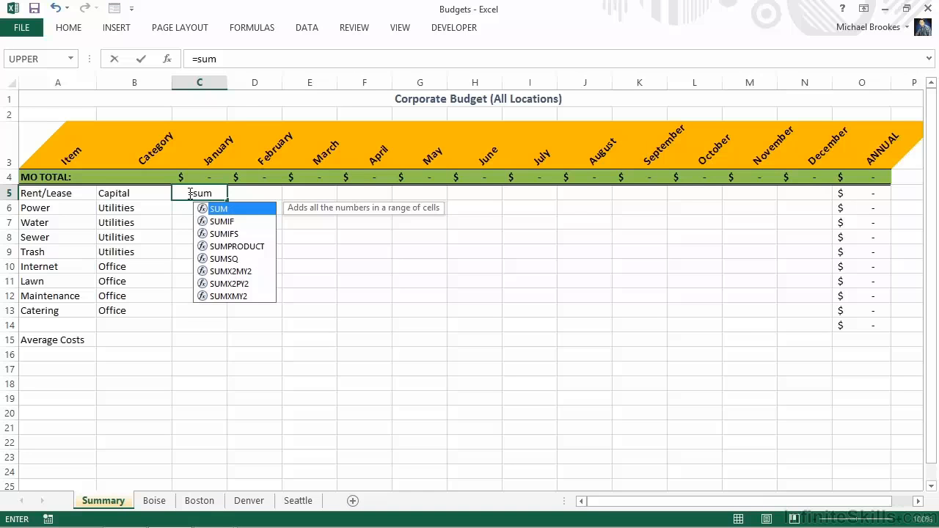
text(()
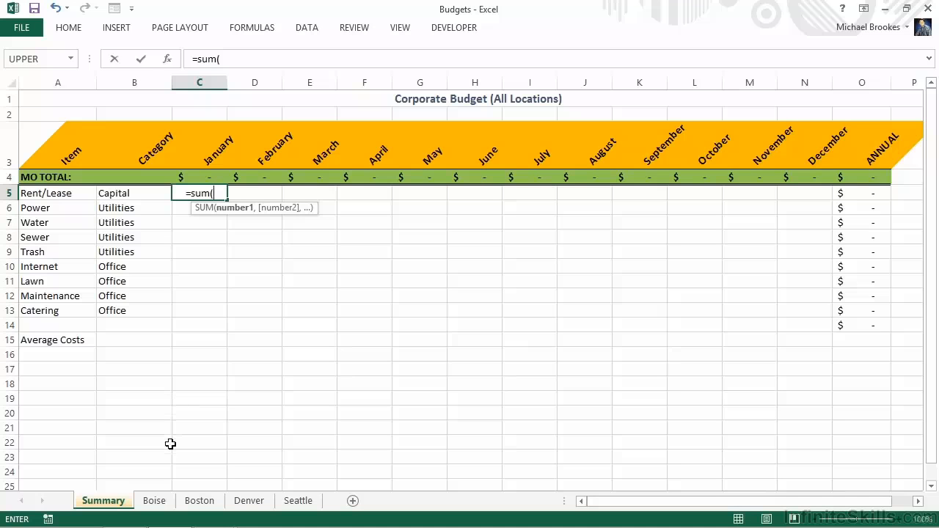
click(152, 502)
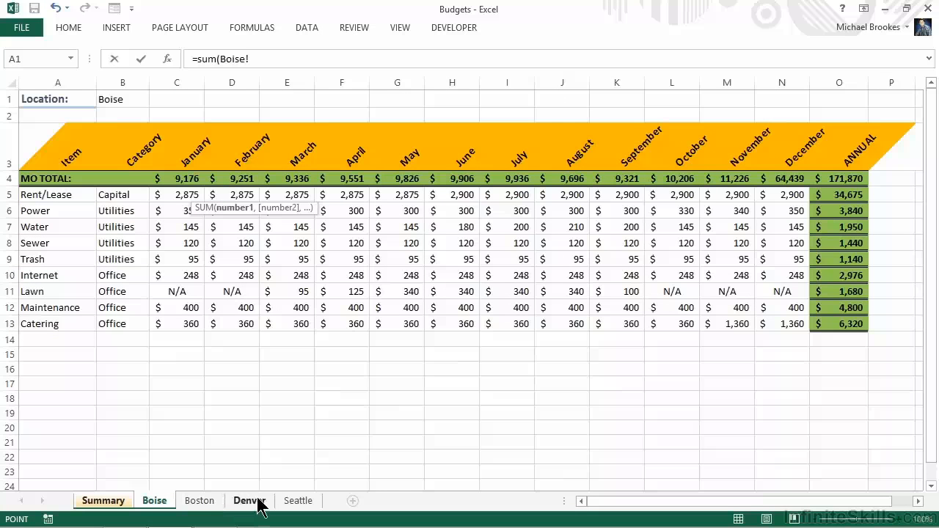
shift+click(281, 496)
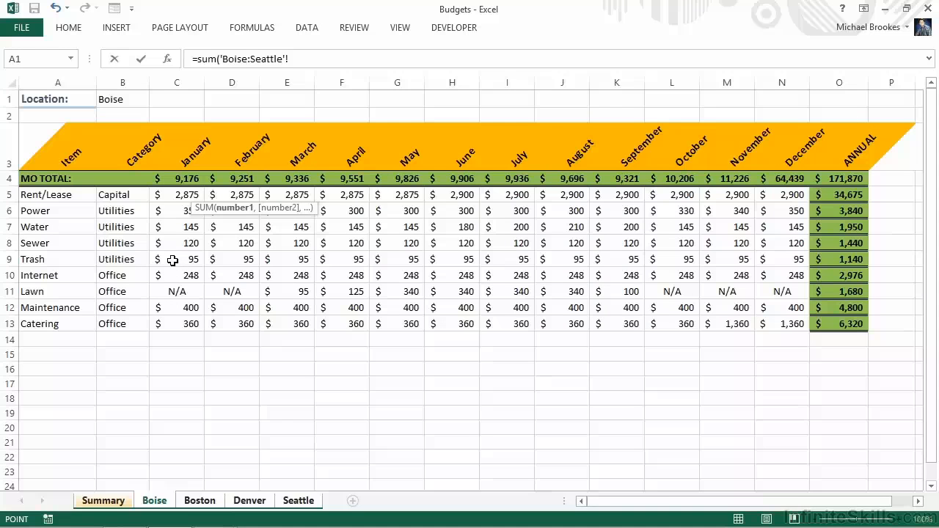
click(181, 196)
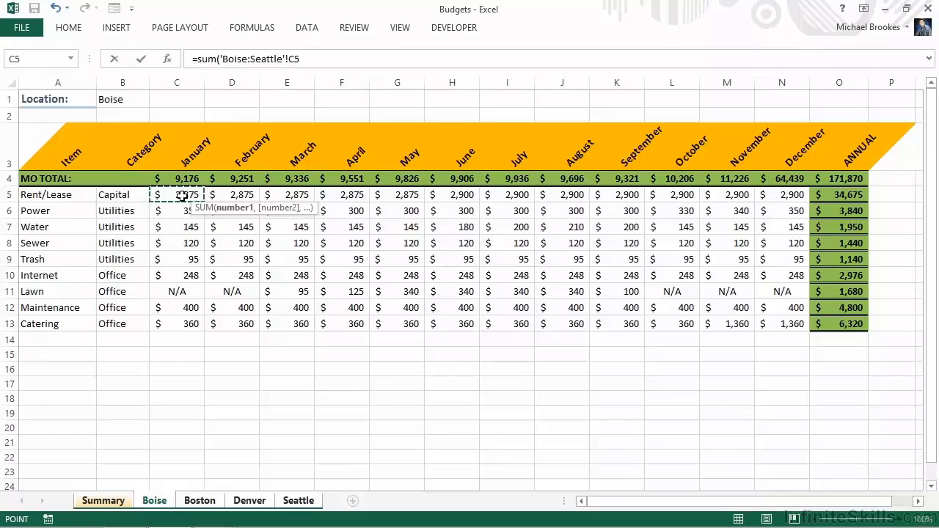
key(Return)
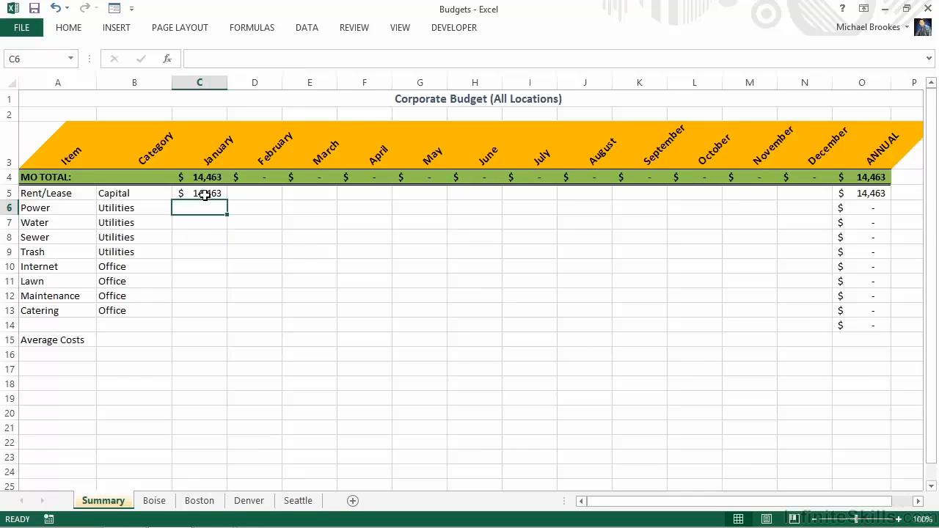
click(202, 193)
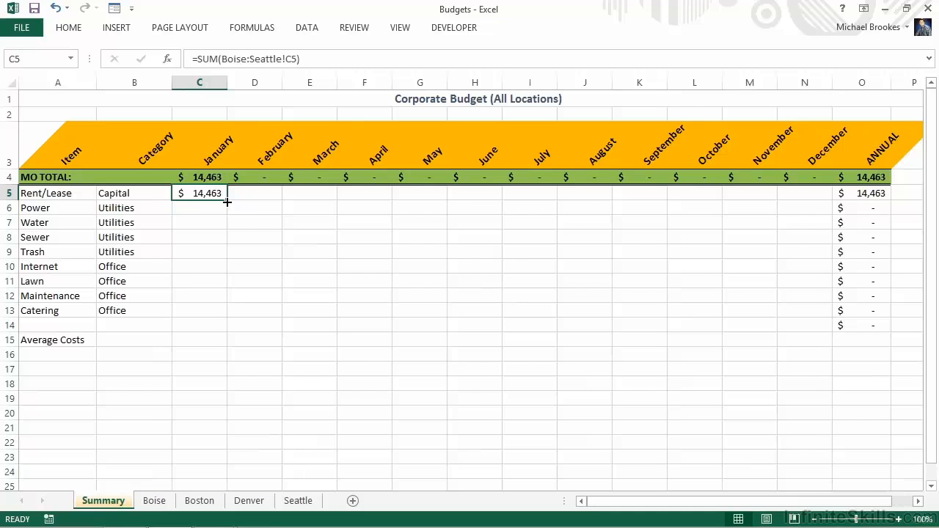
- Fill the 3D SUM formula from C5 across to December and down through Catering, covering C5:N13
drag(227, 201, 791, 313)
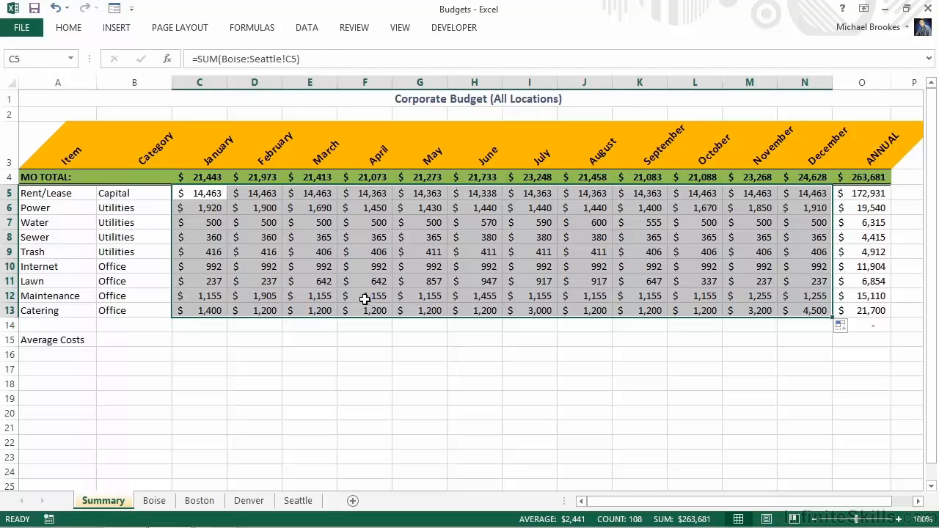
- Apply the custom ColumnHeadings cell style to the Average Costs label in A15
click(69, 340)
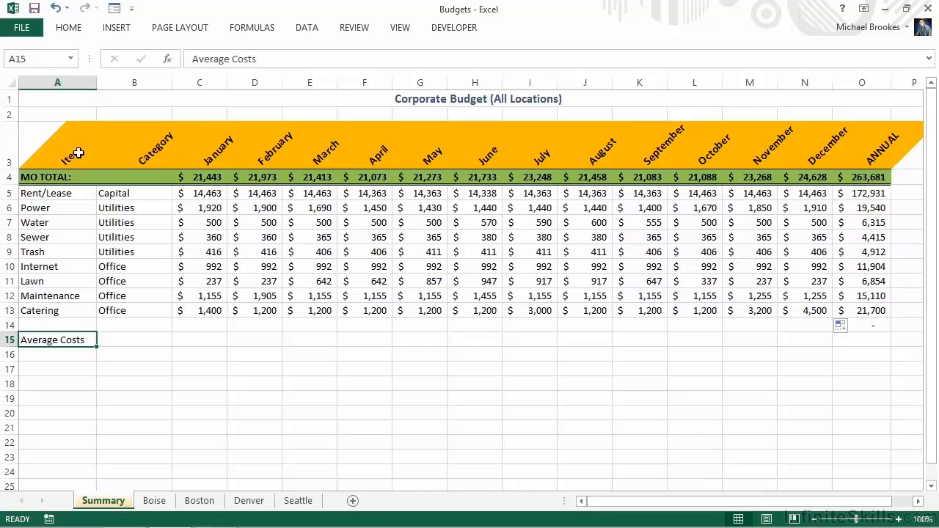
click(68, 28)
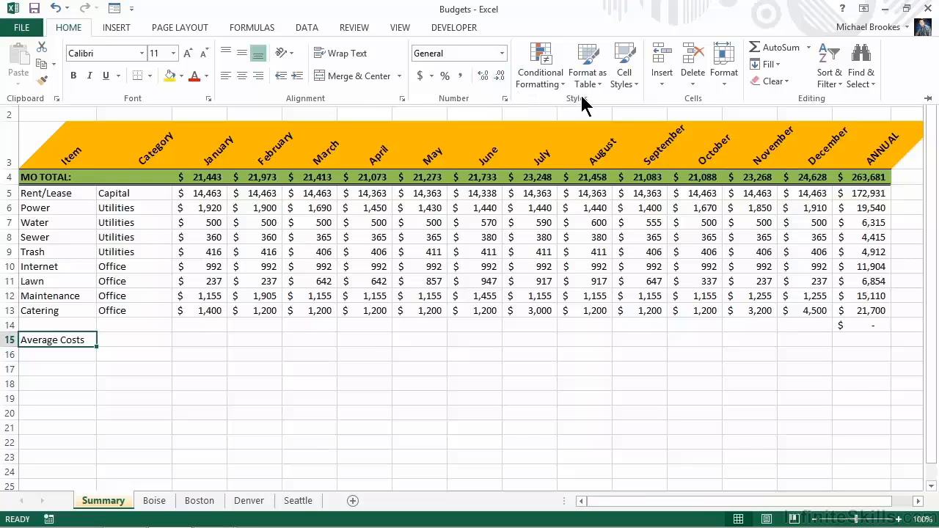
click(637, 84)
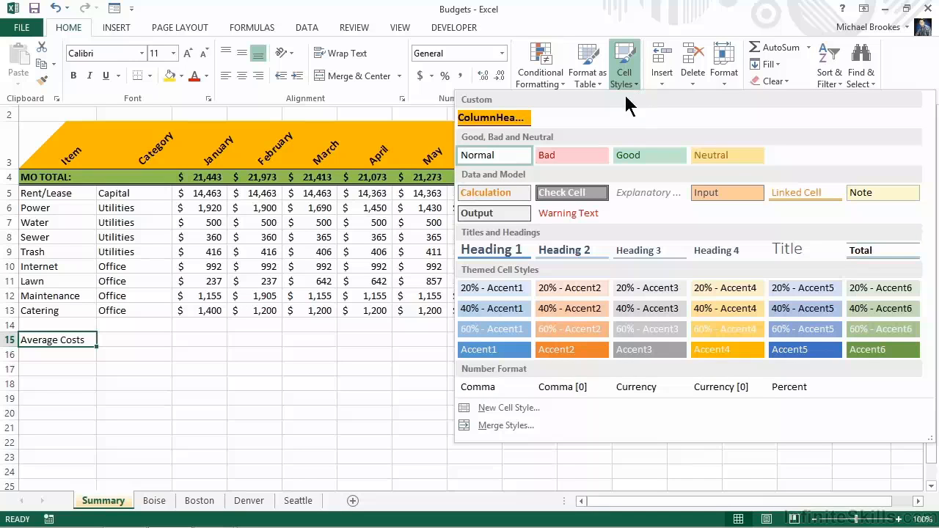
click(506, 119)
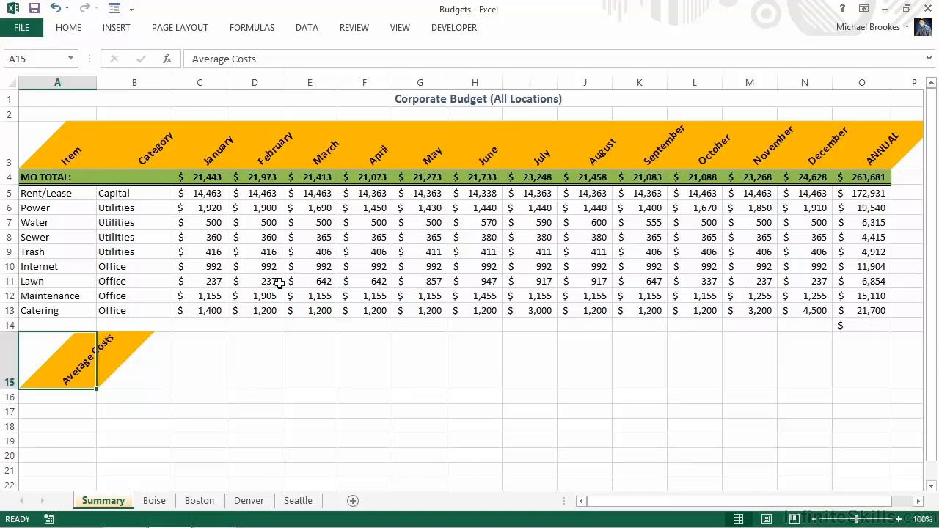
- Start a data consolidation at cell A17 of the Summary sheet using the Average function
click(39, 415)
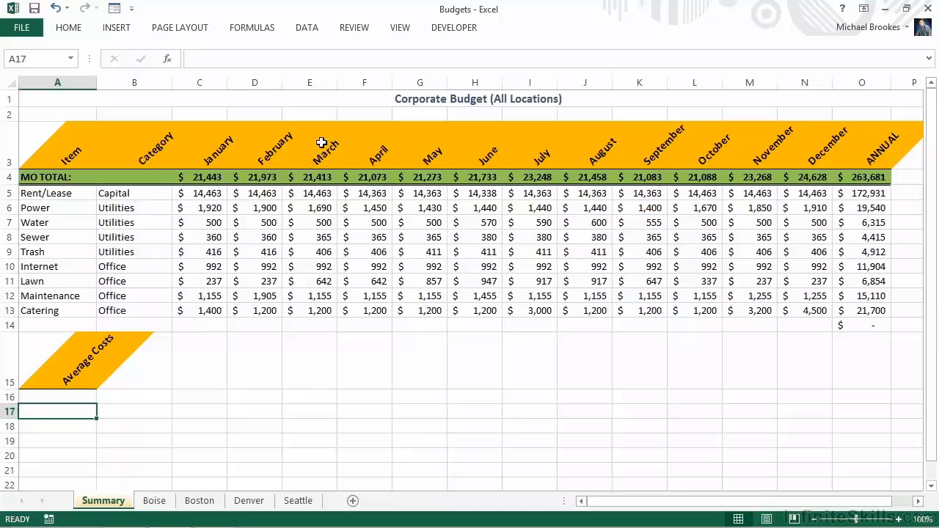
click(305, 28)
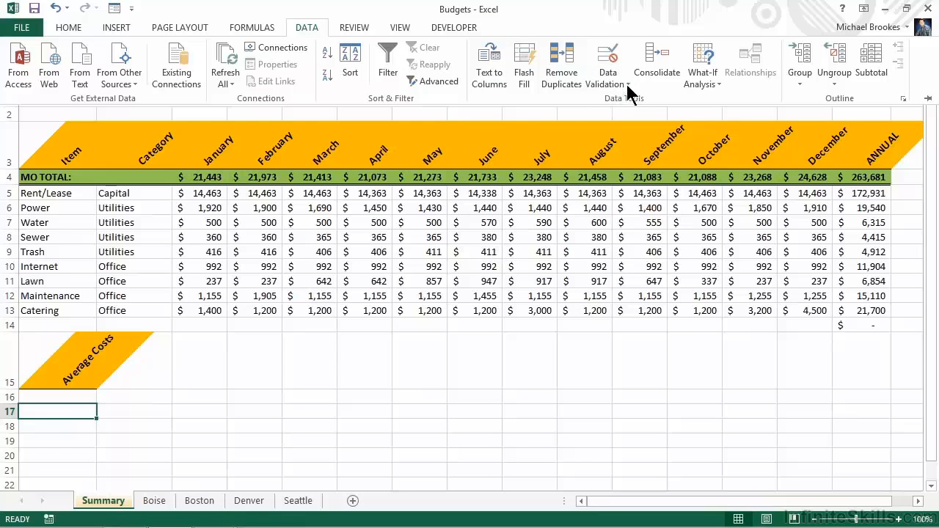
click(649, 58)
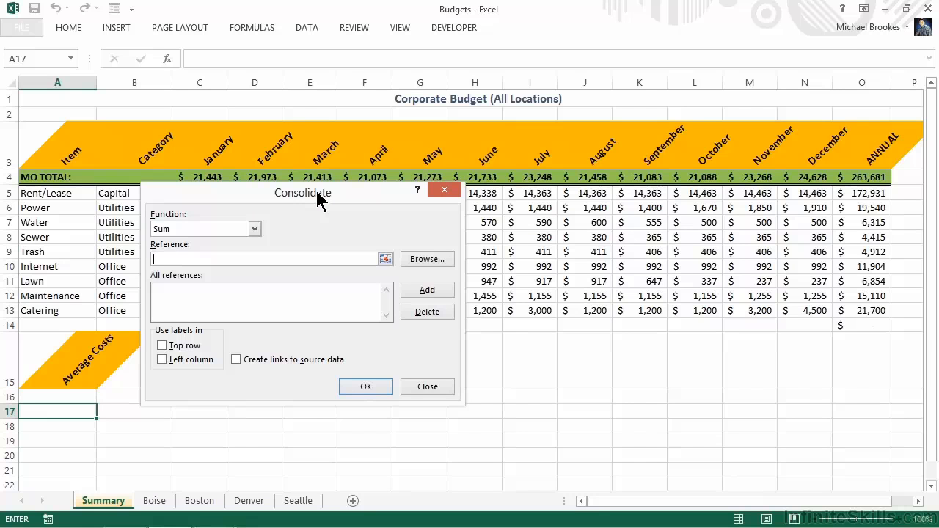
click(254, 230)
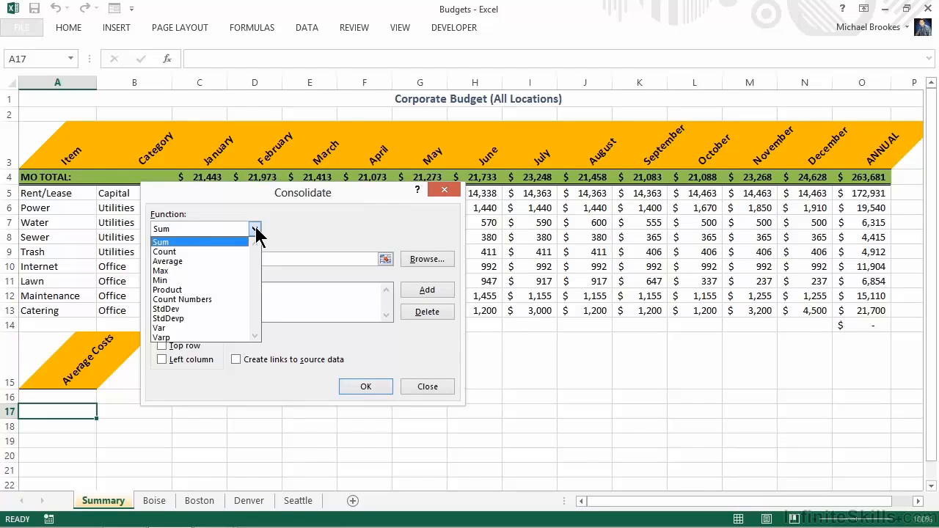
click(175, 262)
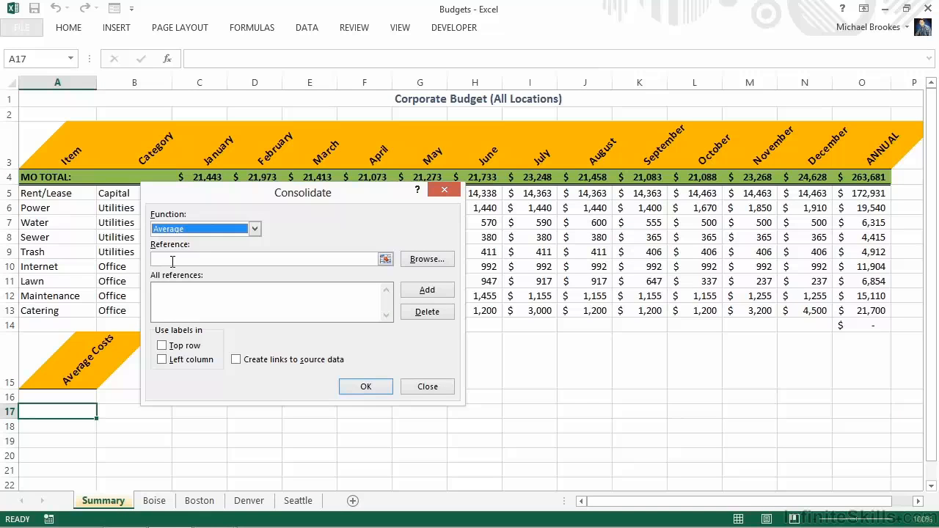
- Add the range $A$3:$O$13 from each of the Boise, Boston, Denver and Seattle sheets as consolidation references
click(172, 261)
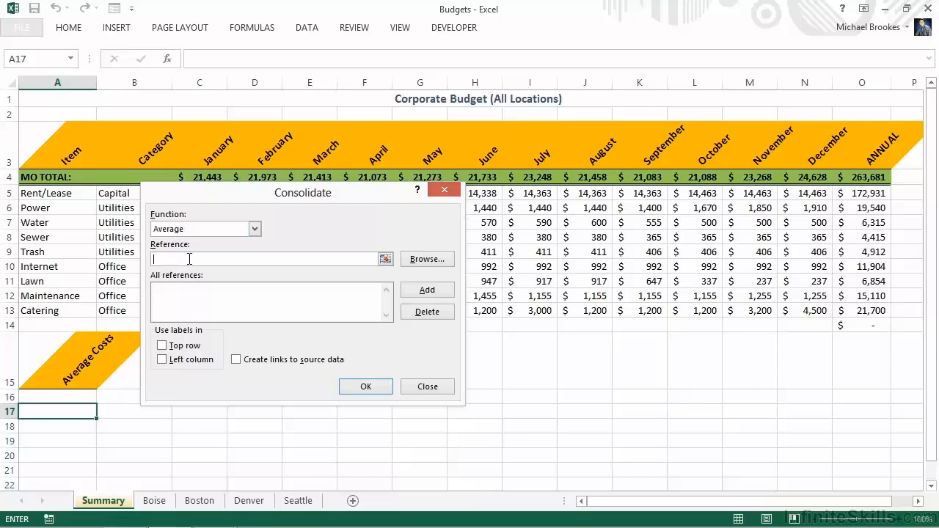
click(385, 261)
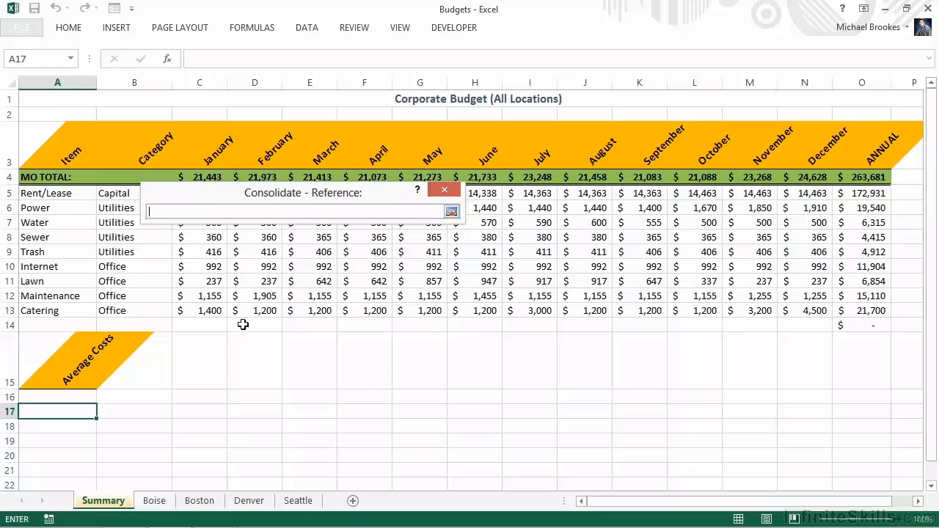
click(155, 501)
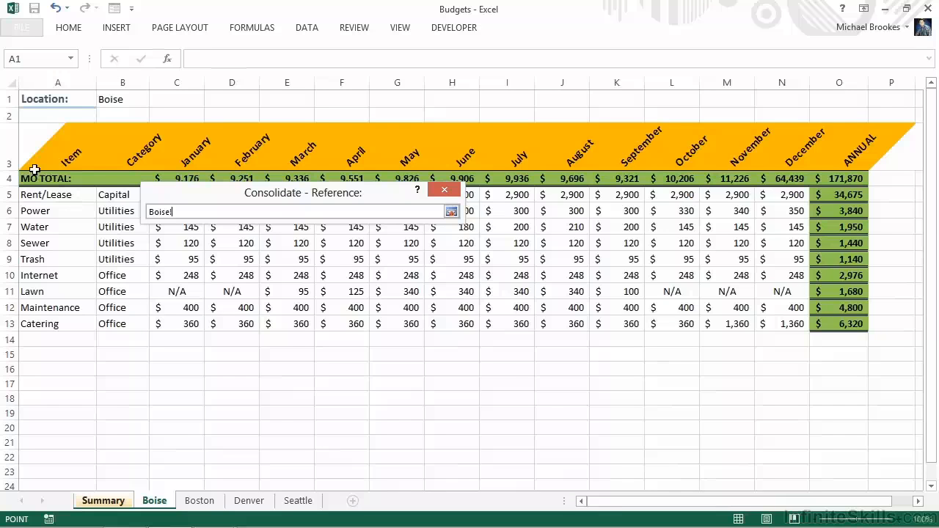
drag(30, 157, 825, 325)
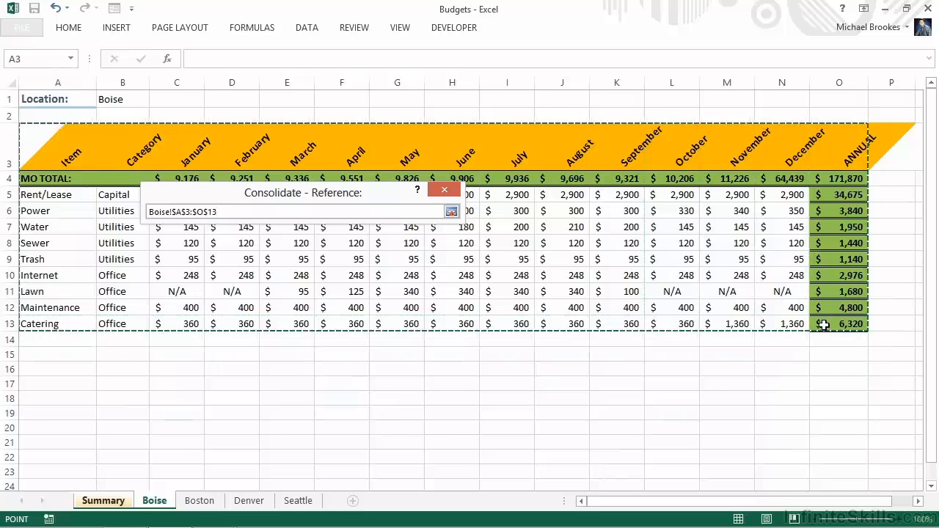
click(452, 212)
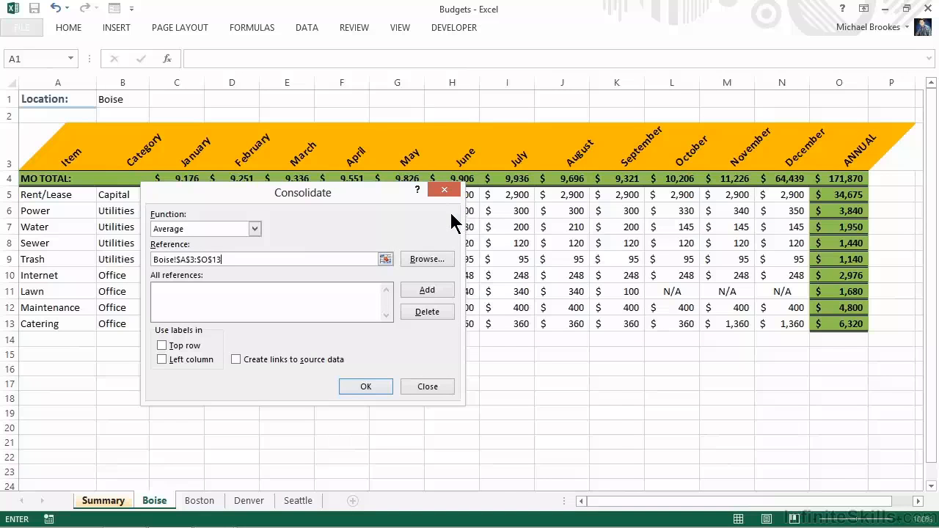
click(427, 291)
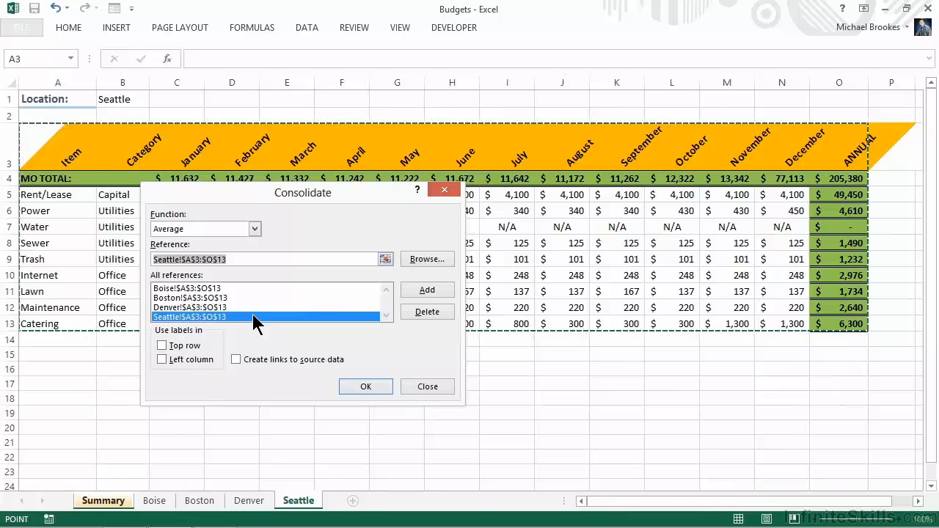
- Use labels from the top row and left column, create links to the source data, and run the consolidation
click(157, 343)
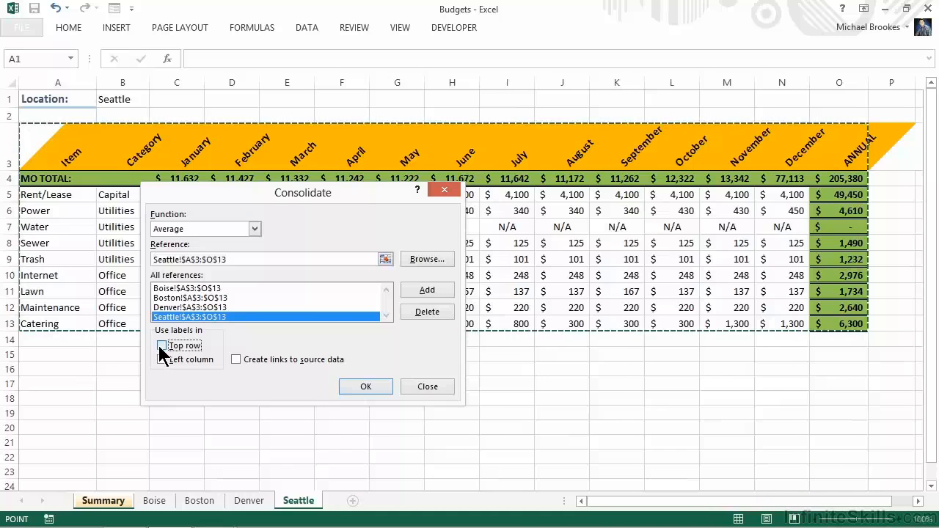
click(161, 360)
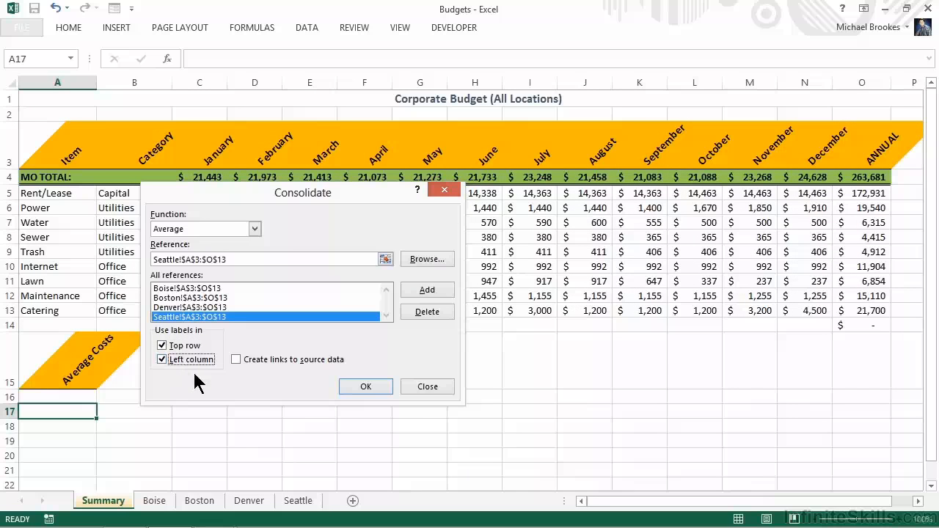
click(236, 359)
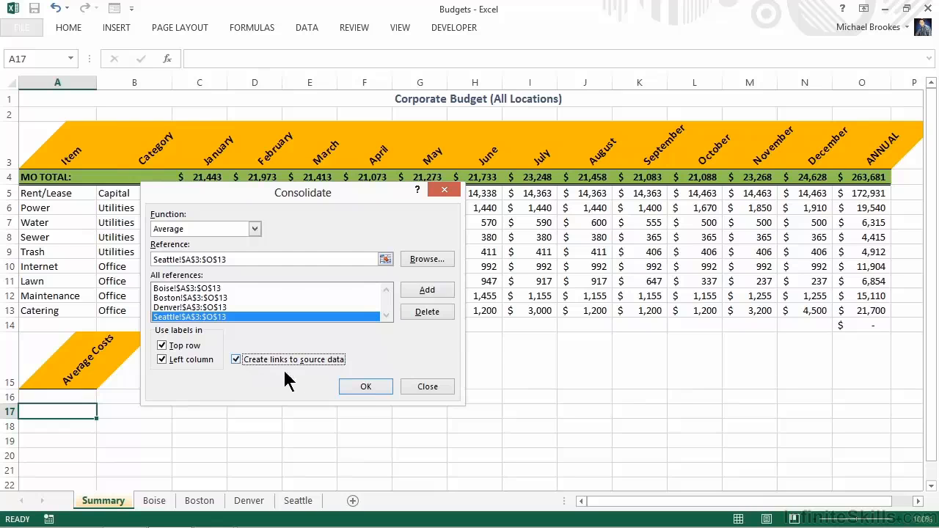
click(365, 388)
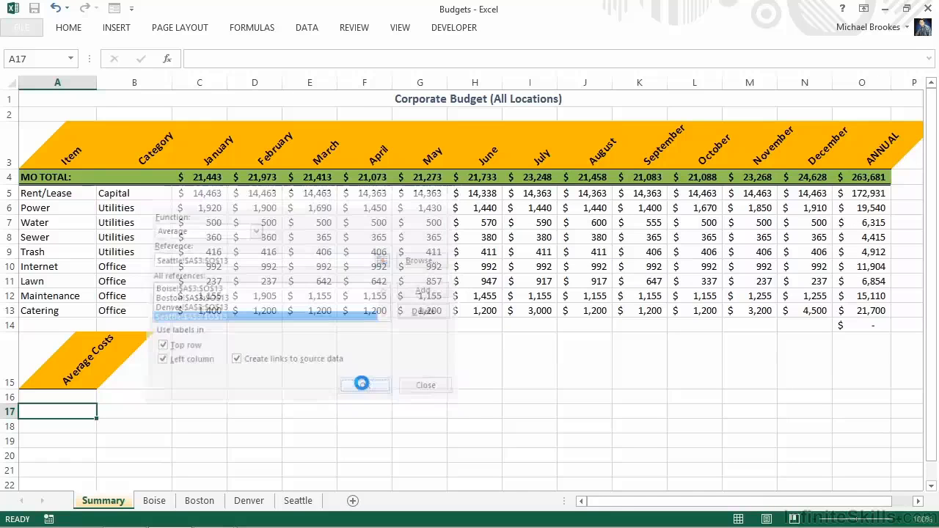
- Examine the consolidated averages by expanding and collapsing the MO TOTAL group, and show and hide the detail rows of all groups
scroll(362, 384, down, 1)
scroll(365, 381, down, 1)
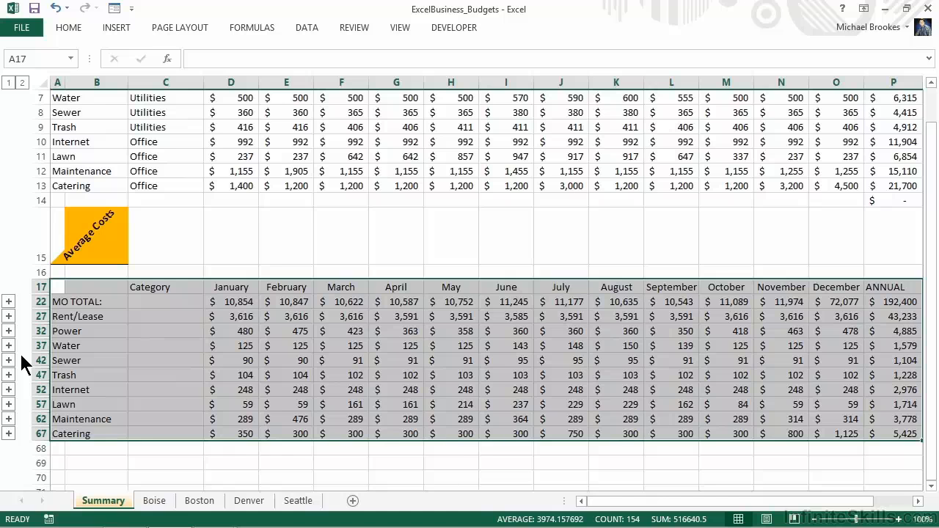
click(9, 301)
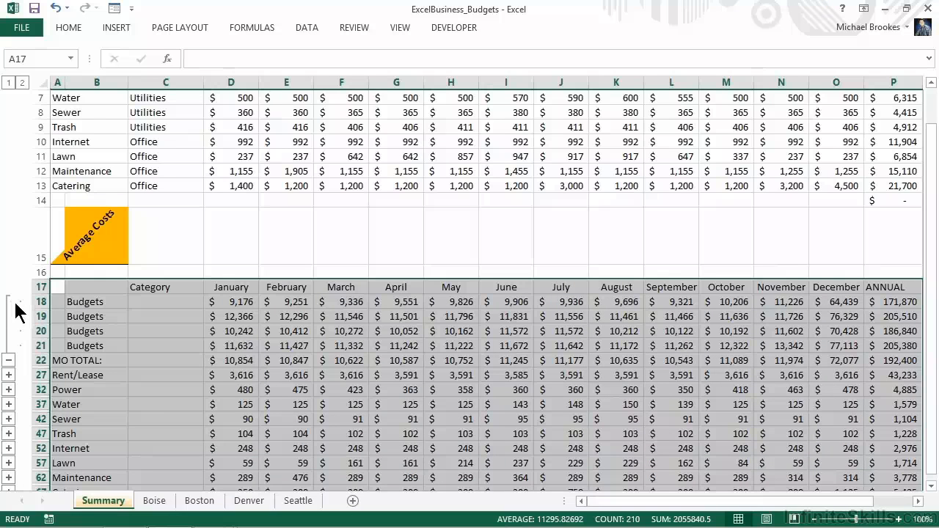
click(9, 360)
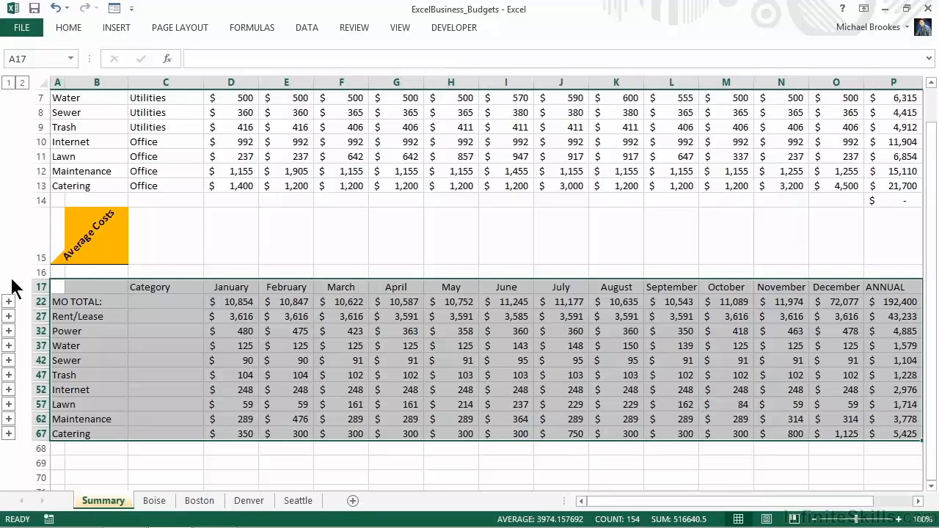
click(23, 83)
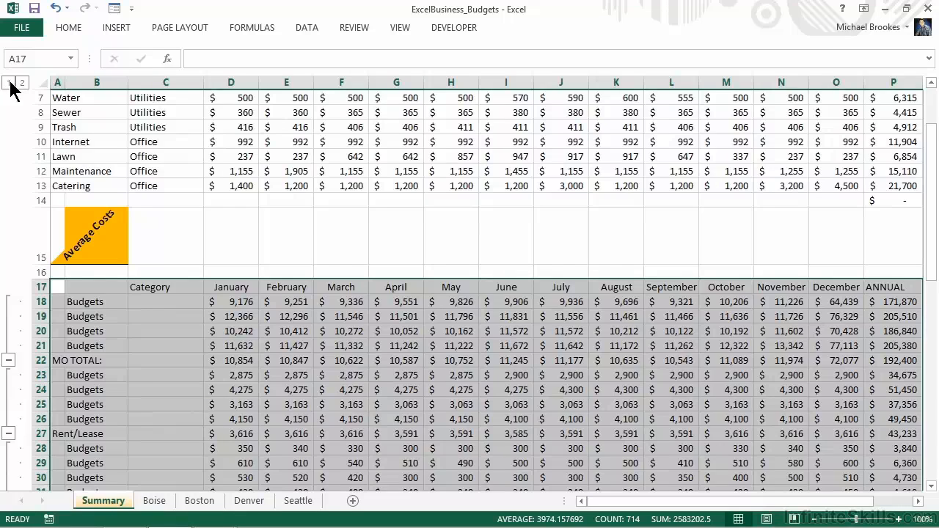
click(9, 83)
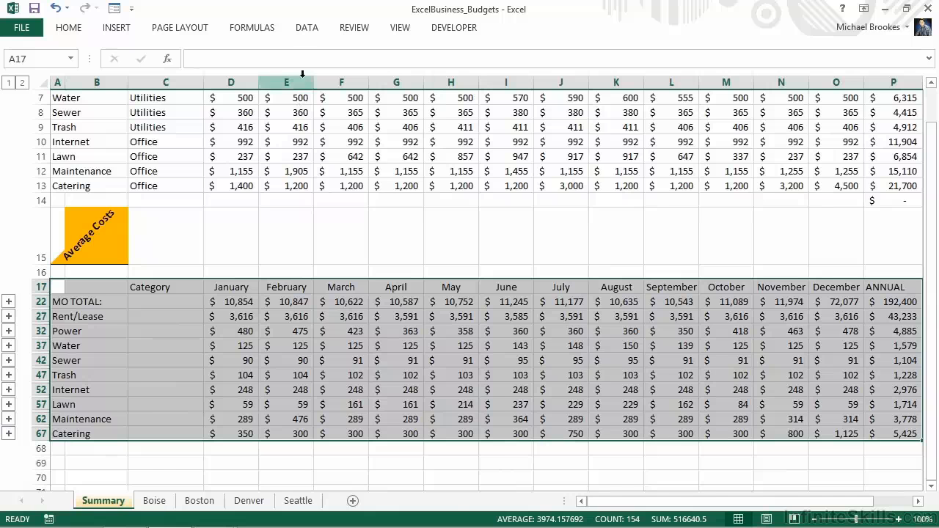
click(306, 29)
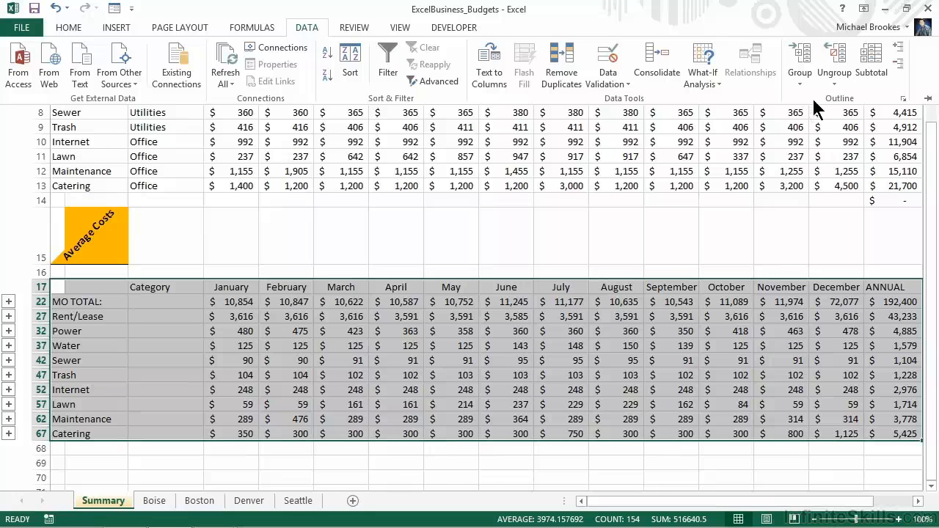
click(873, 72)
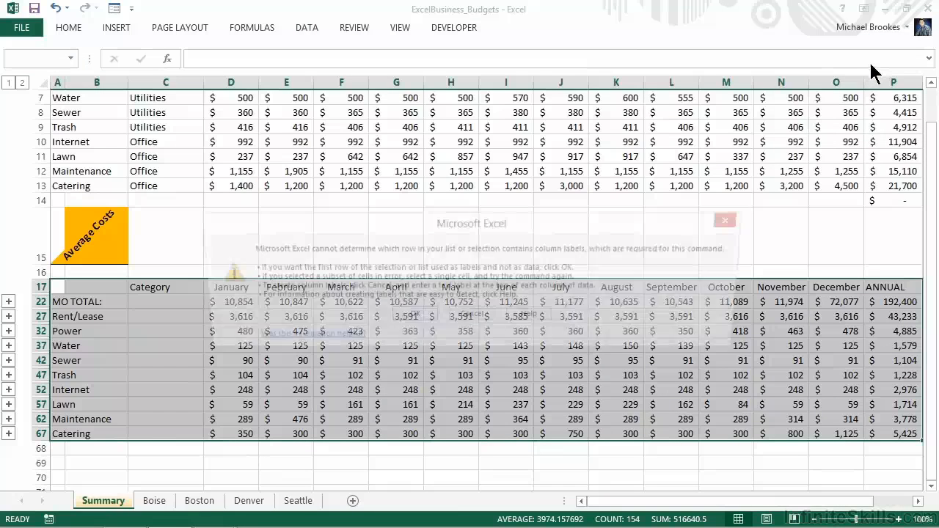
click(411, 317)
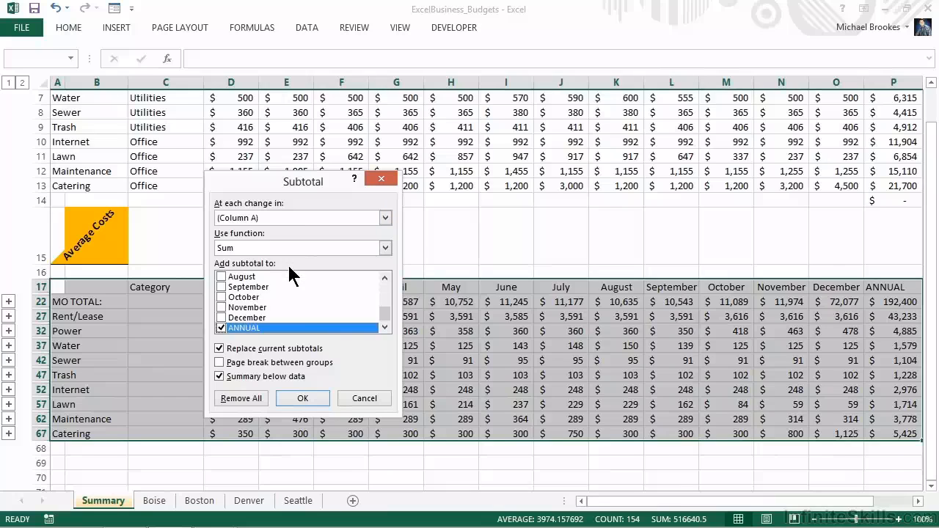
click(385, 218)
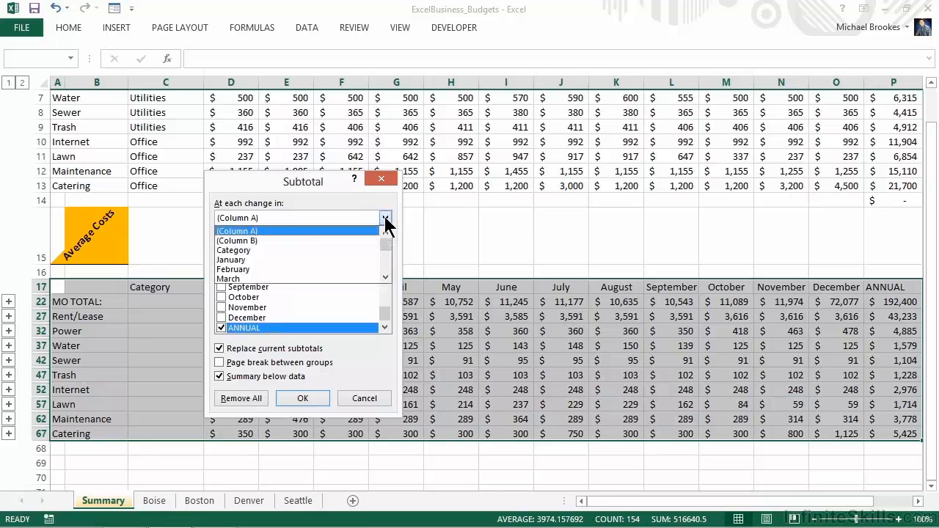
click(248, 248)
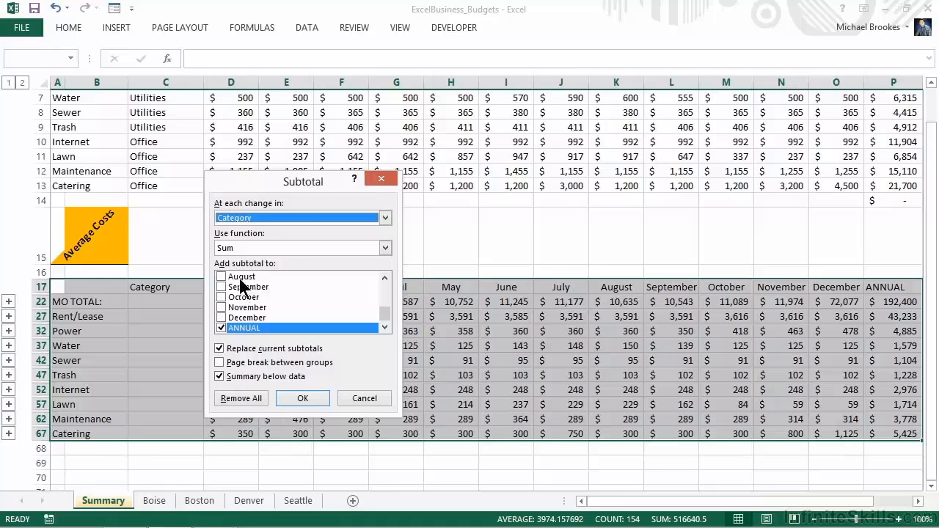
click(362, 398)
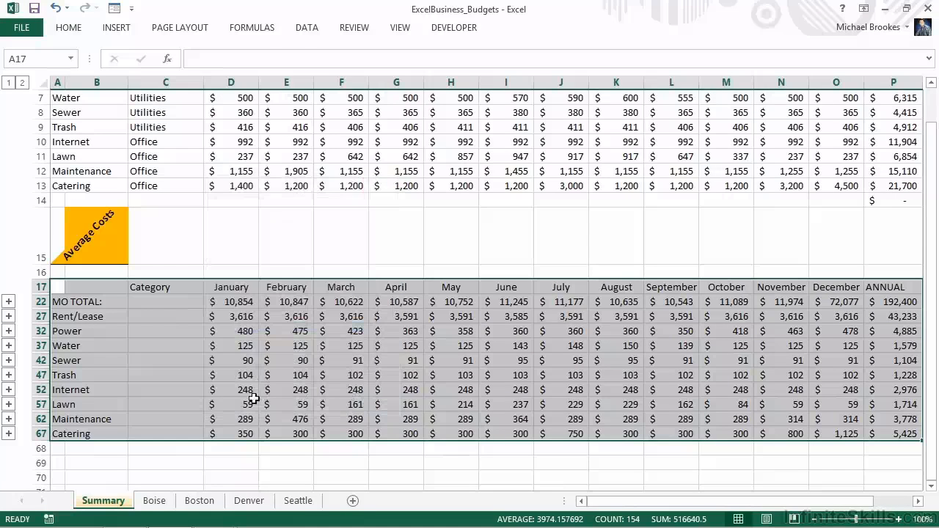
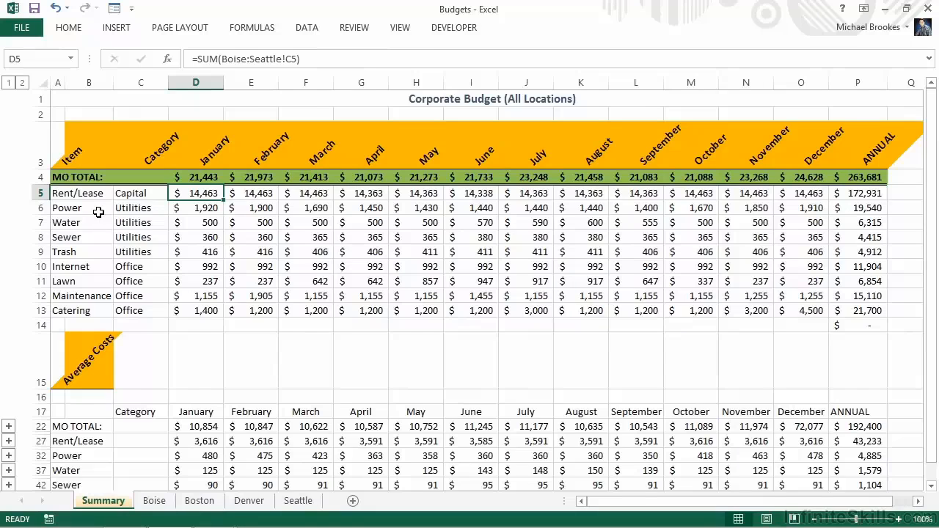
- Freeze the panes of the Summary sheet at column D so the item and category columns stay visible while scrolling
click(201, 81)
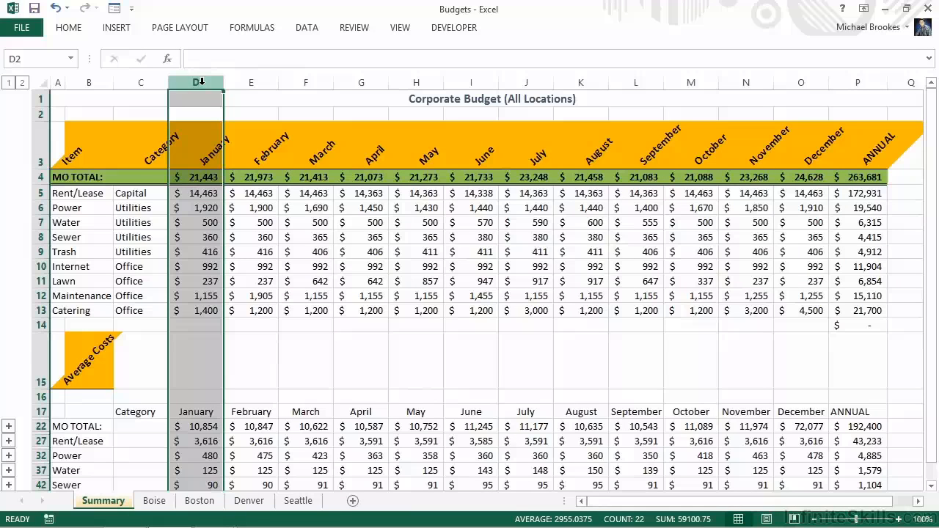
click(400, 30)
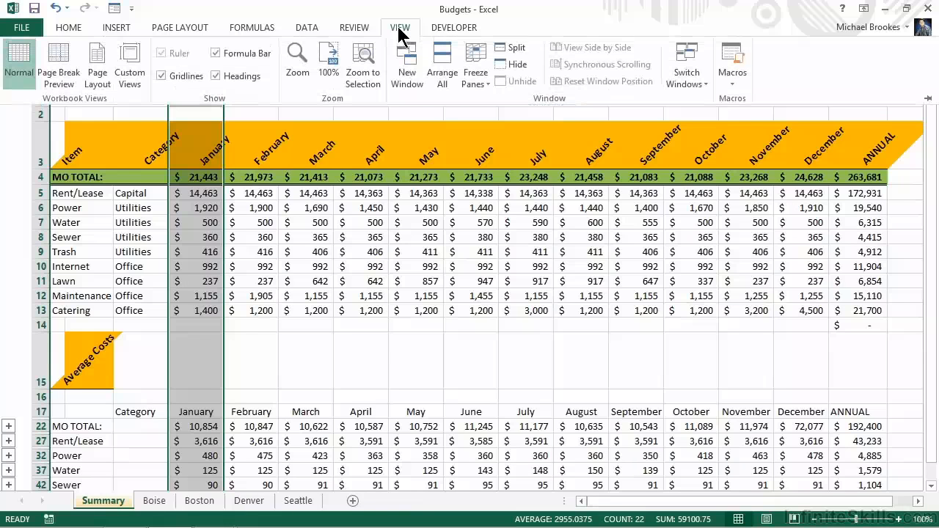
click(473, 87)
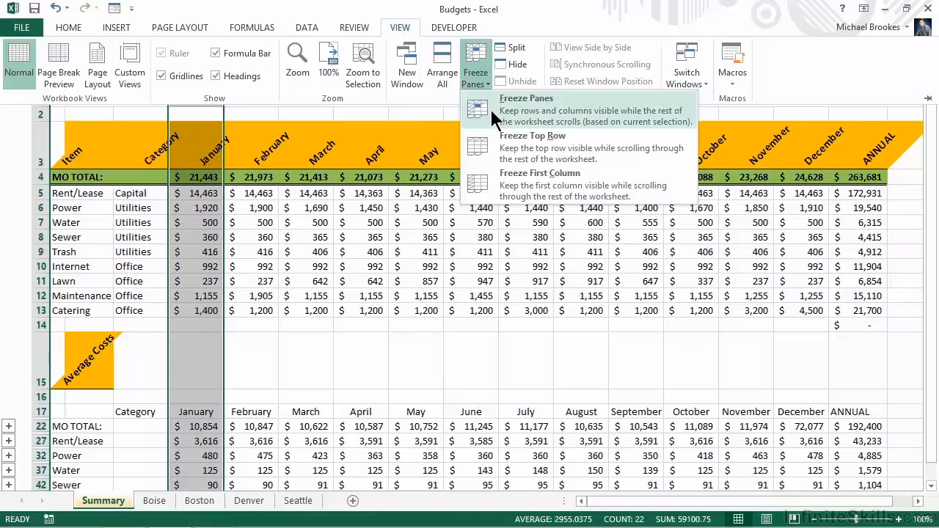
click(490, 107)
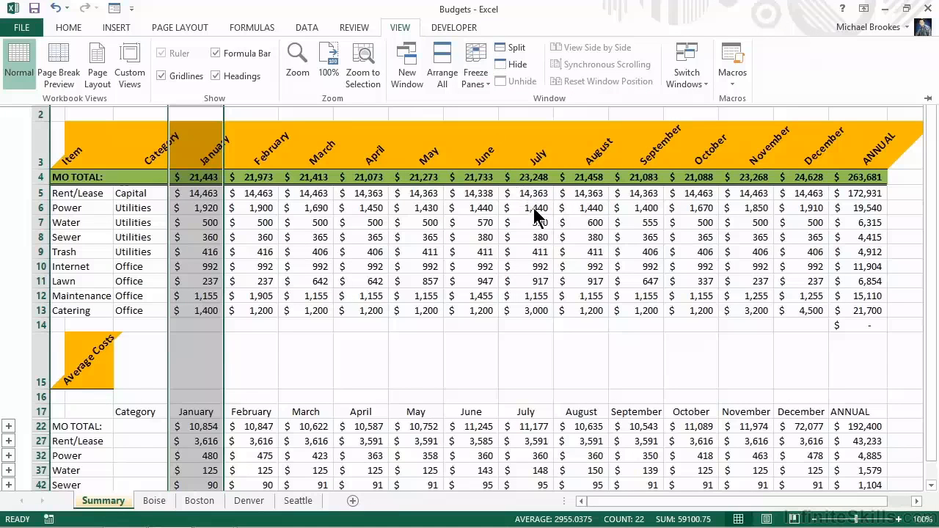
- Insert a column sparkline in cell Q4 of the MO TOTAL row using the monthly data range D4:O4
click(862, 194)
click(862, 194)
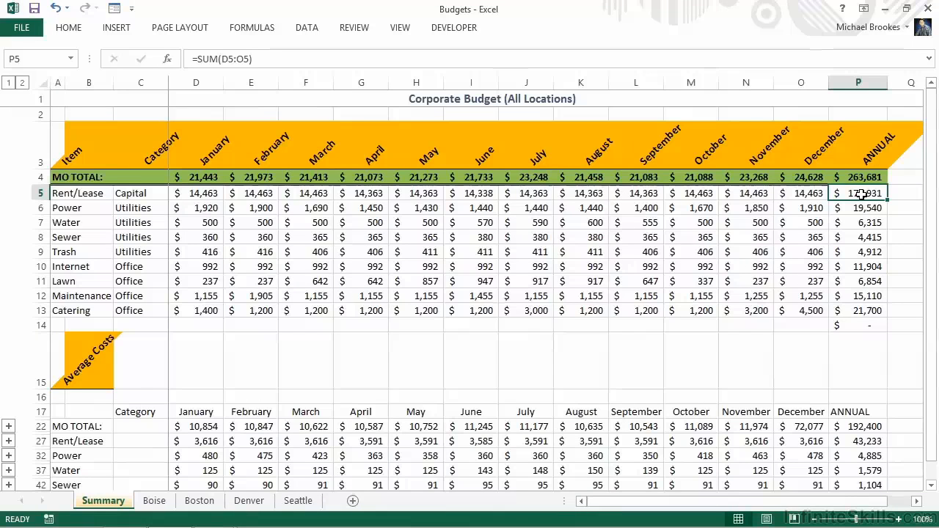
key(Right)
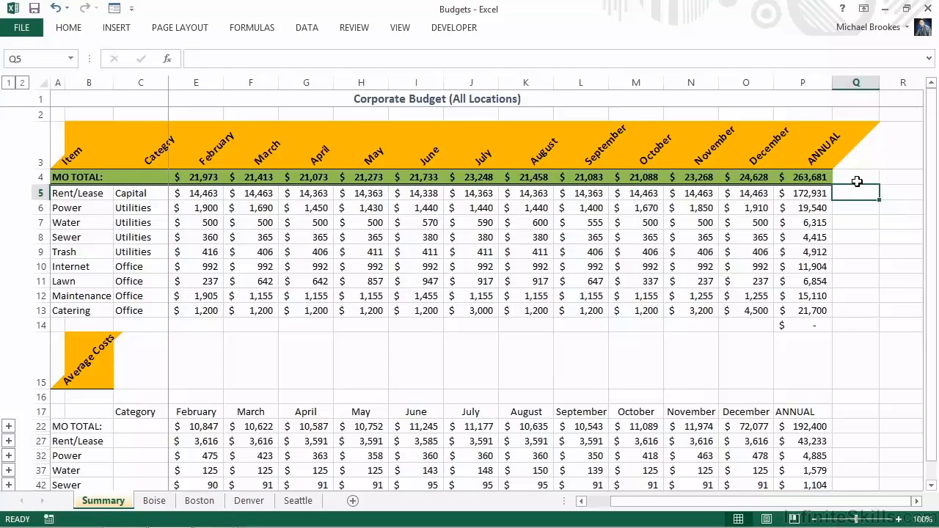
click(859, 179)
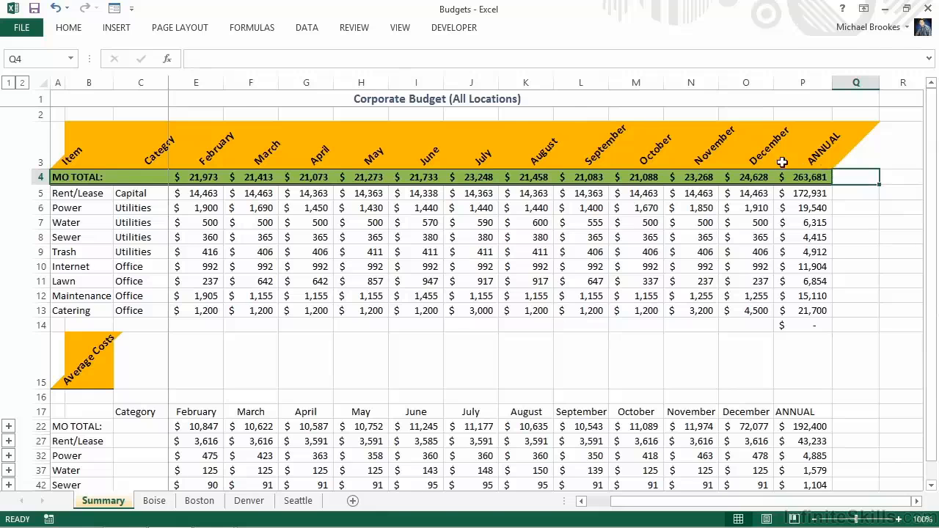
click(131, 26)
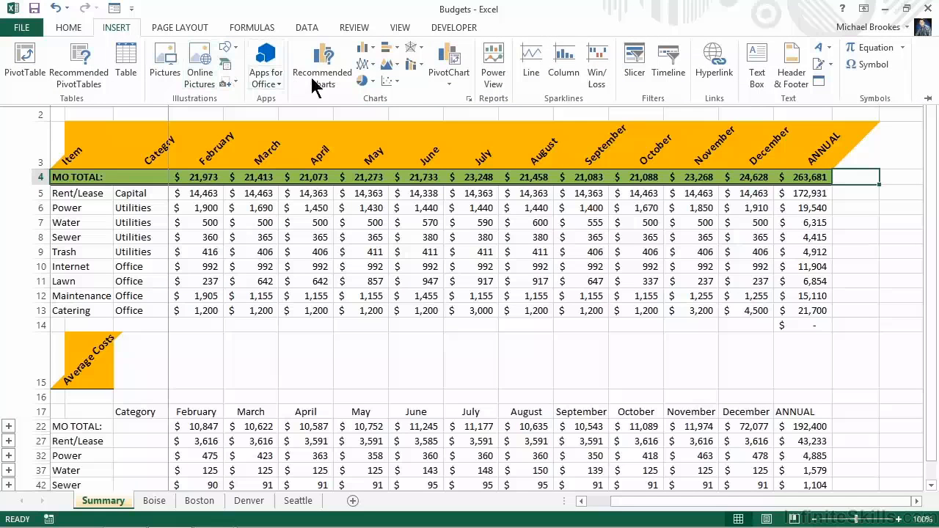
click(563, 72)
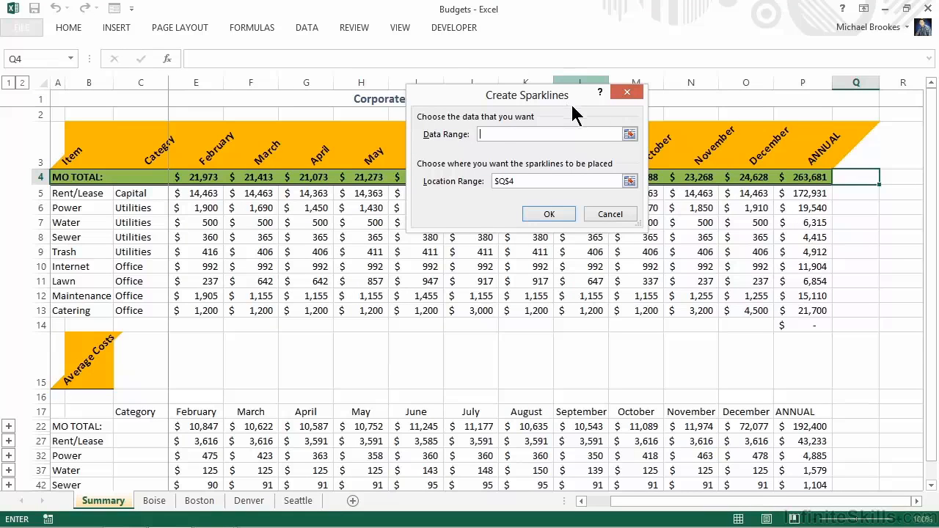
click(629, 133)
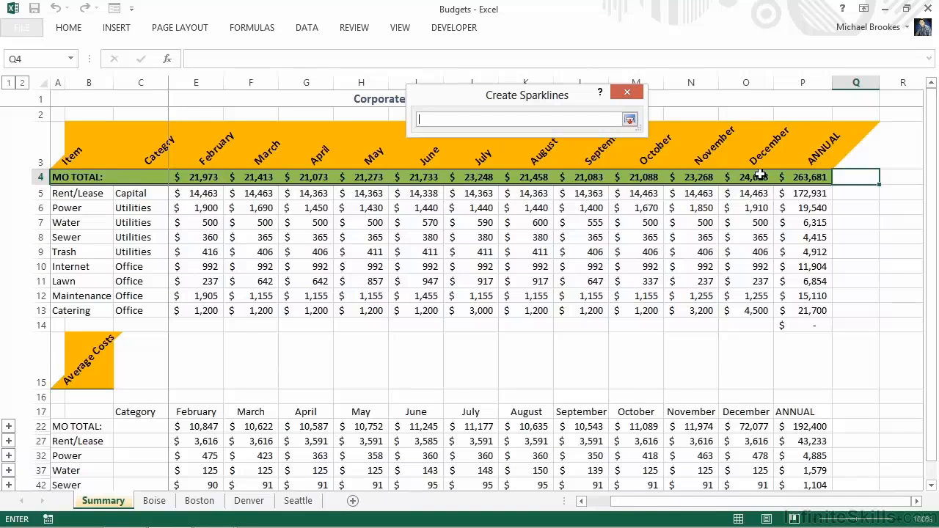
drag(759, 176, 201, 180)
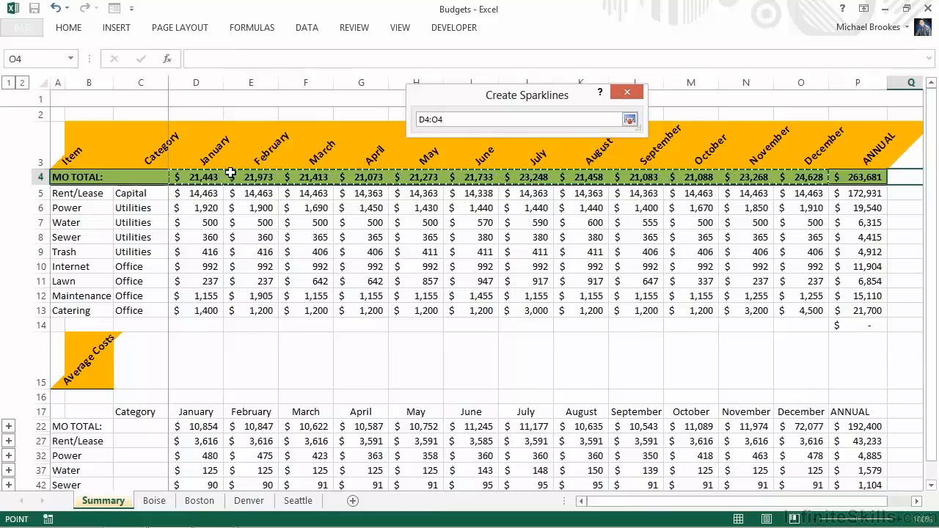
click(630, 120)
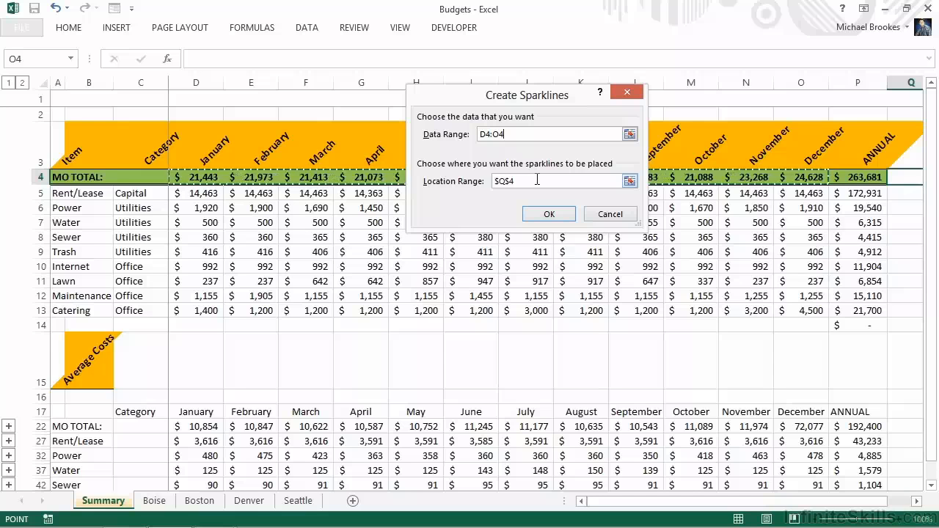
click(547, 214)
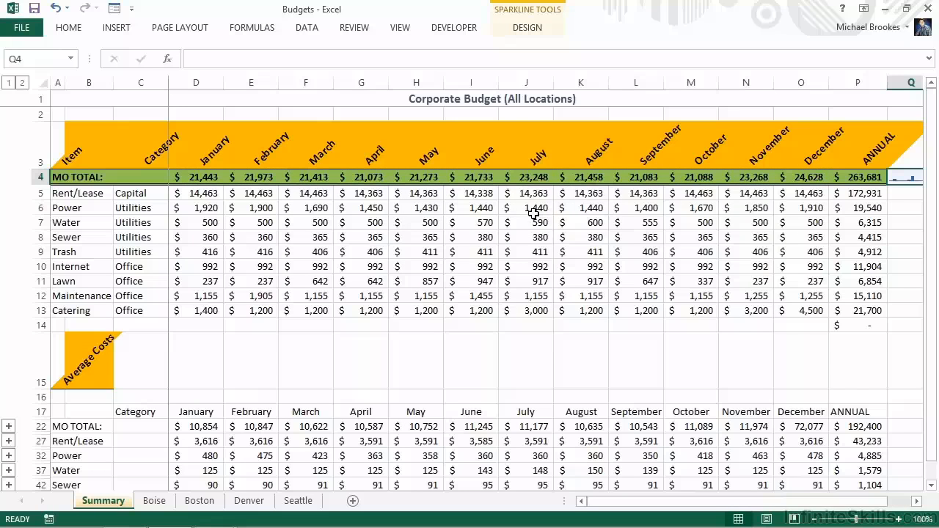
- Zoom the sheet to 140% and fill the sparkline in Q4 down through Q13
click(901, 519)
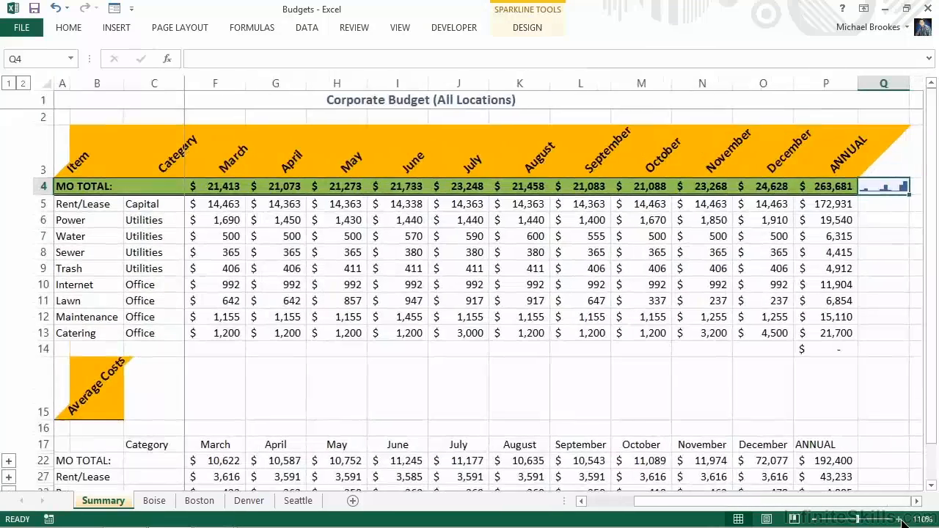
click(902, 519)
click(902, 519)
click(901, 519)
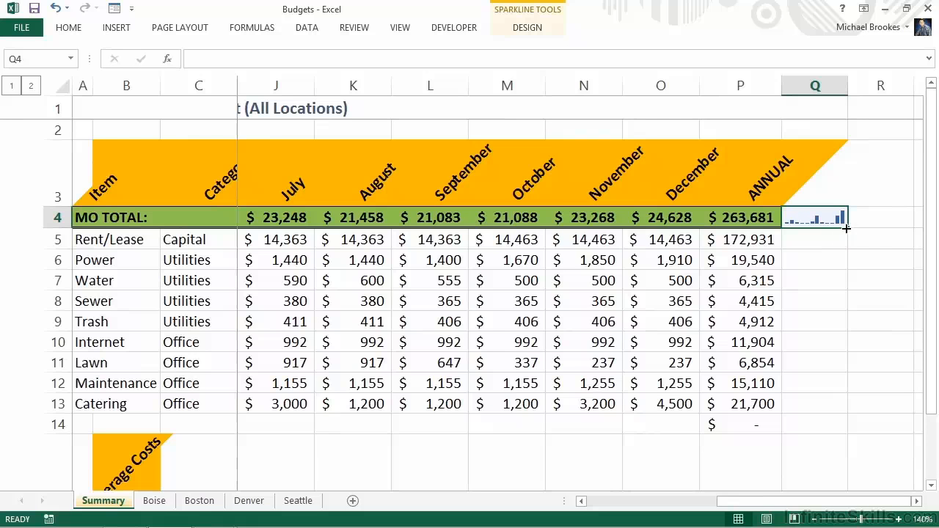
drag(847, 228, 846, 228)
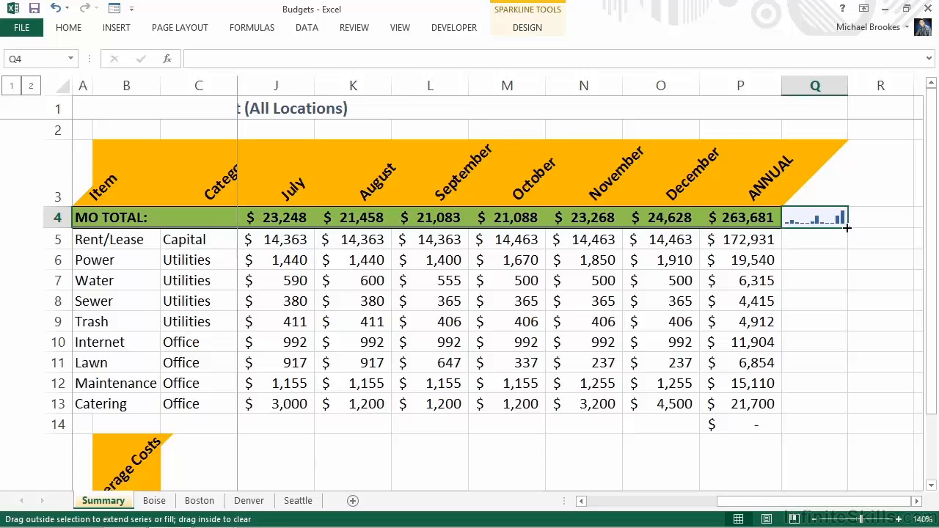
drag(846, 229, 841, 409)
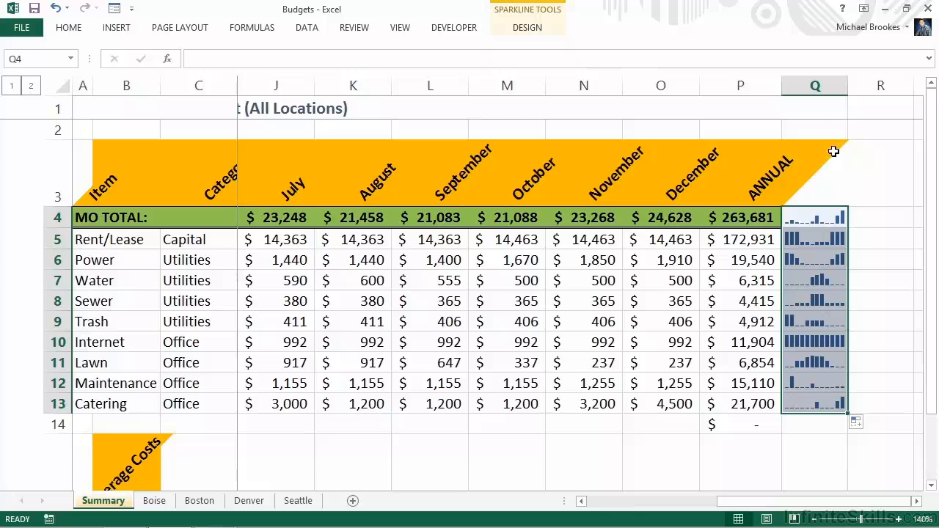
- Widen column Q to spread out the sparkline bars, and look over the Internet, Catering and Rent/Lease sparklines
drag(845, 87, 830, 89)
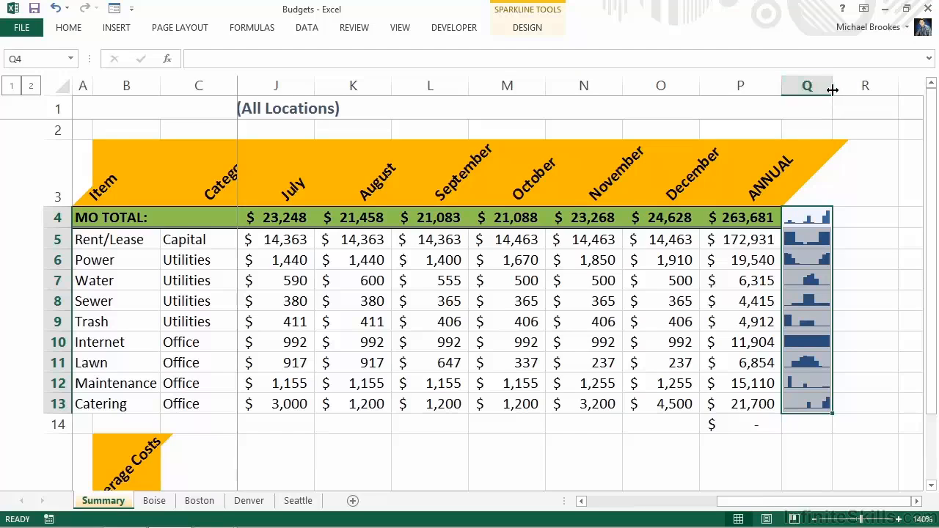
drag(833, 90, 884, 94)
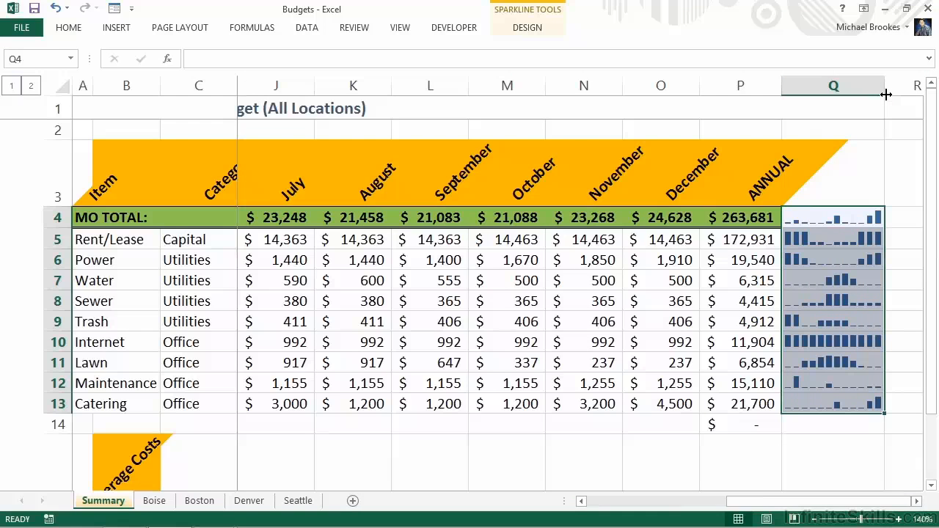
drag(885, 89, 875, 87)
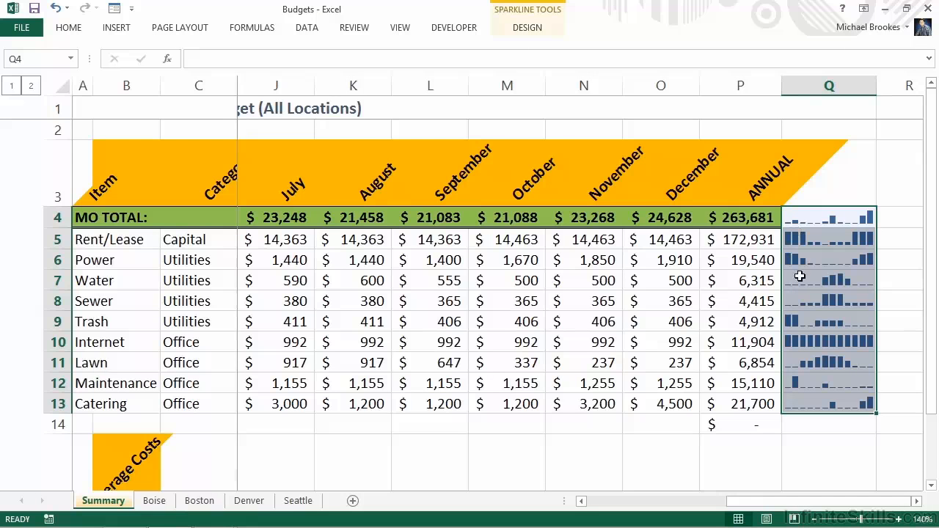
click(807, 341)
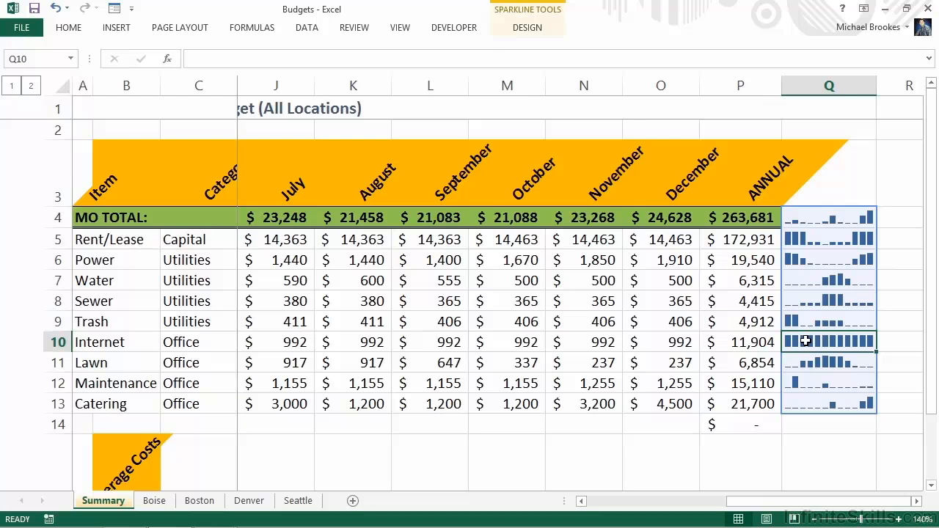
click(806, 404)
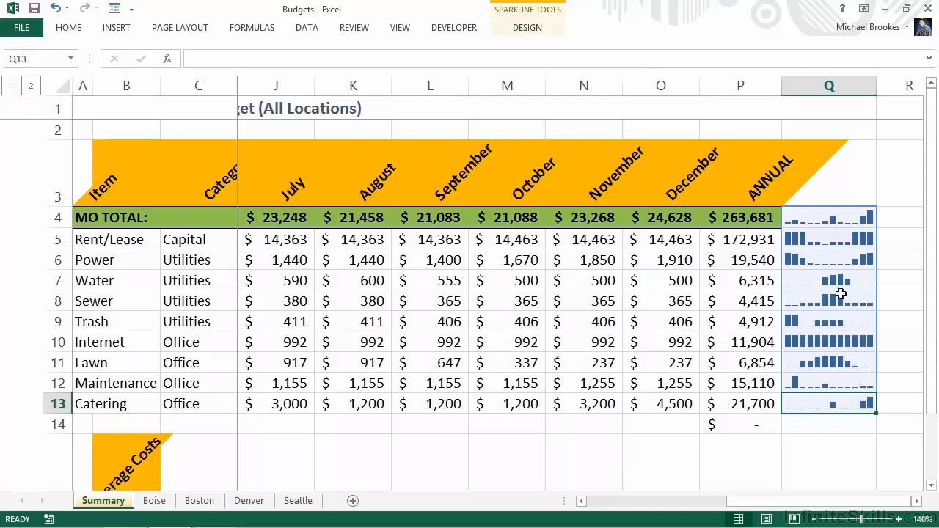
click(829, 239)
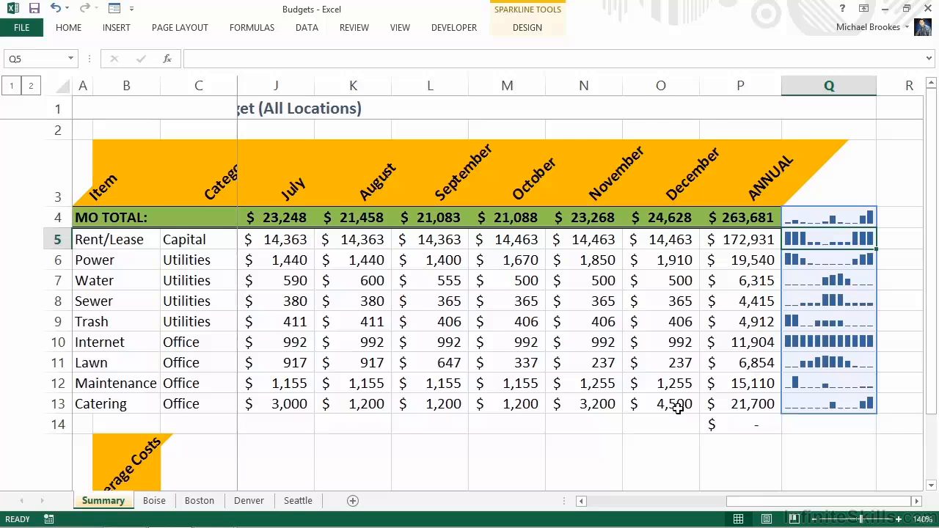
- Create a chart on its own sheet from Summary range A3:O13 and exclude the MO TOTAL series from its data
drag(677, 405, 69, 196)
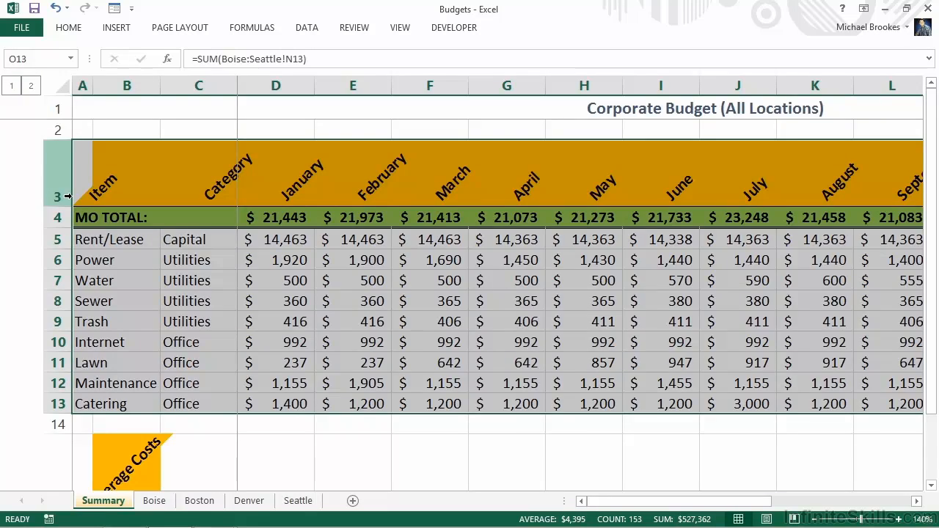
key(F11)
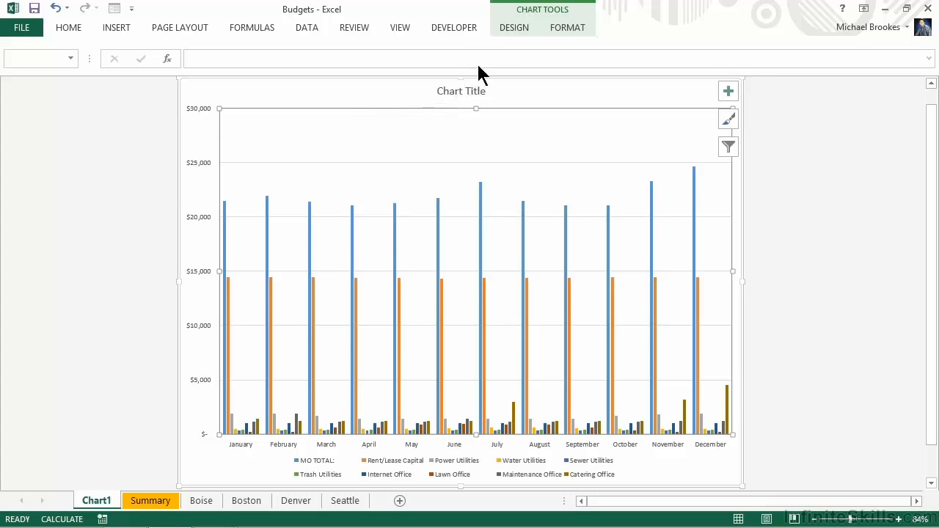
click(517, 30)
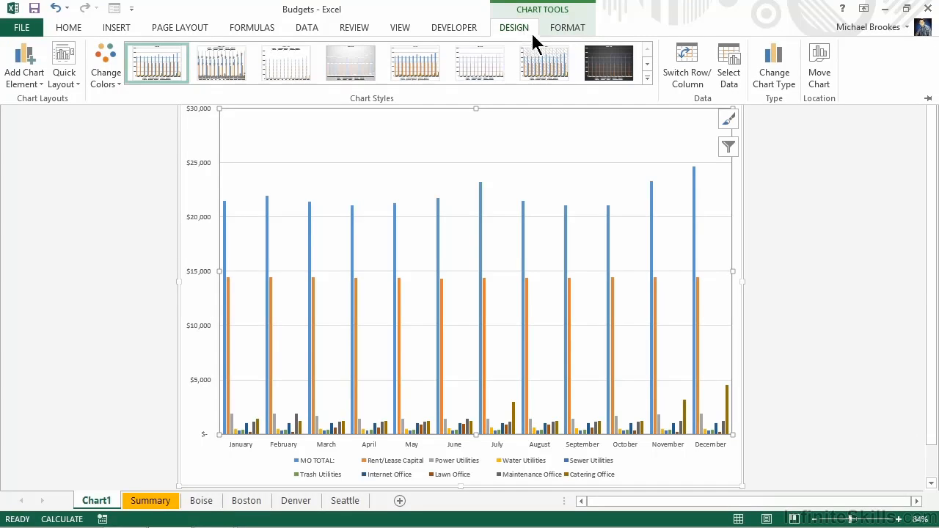
click(729, 77)
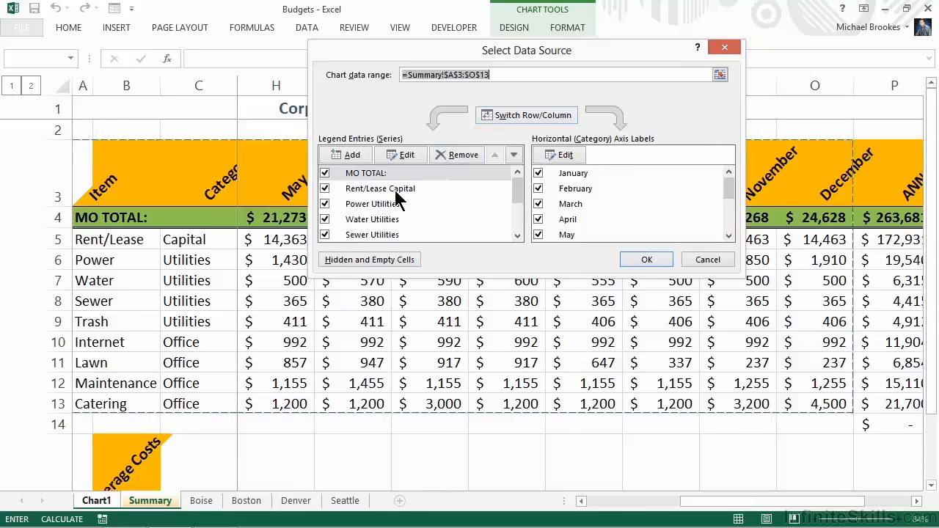
click(325, 171)
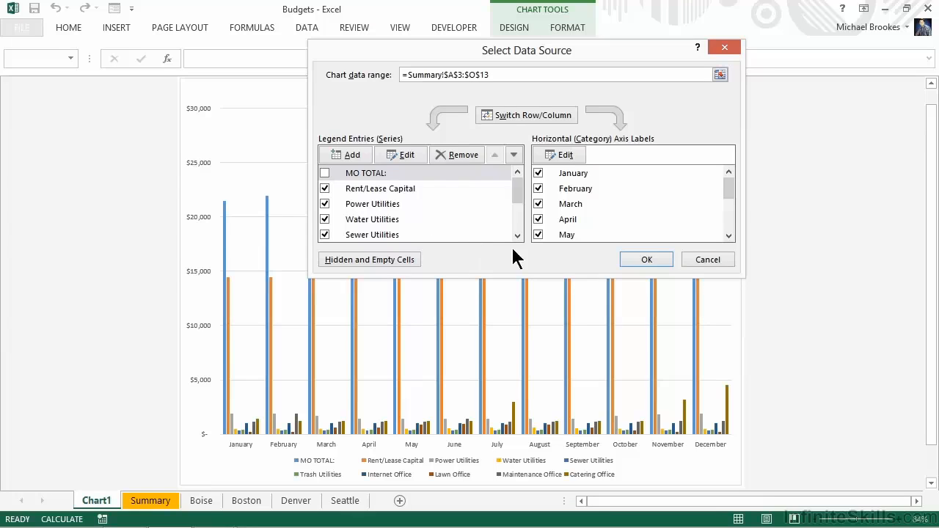
click(631, 259)
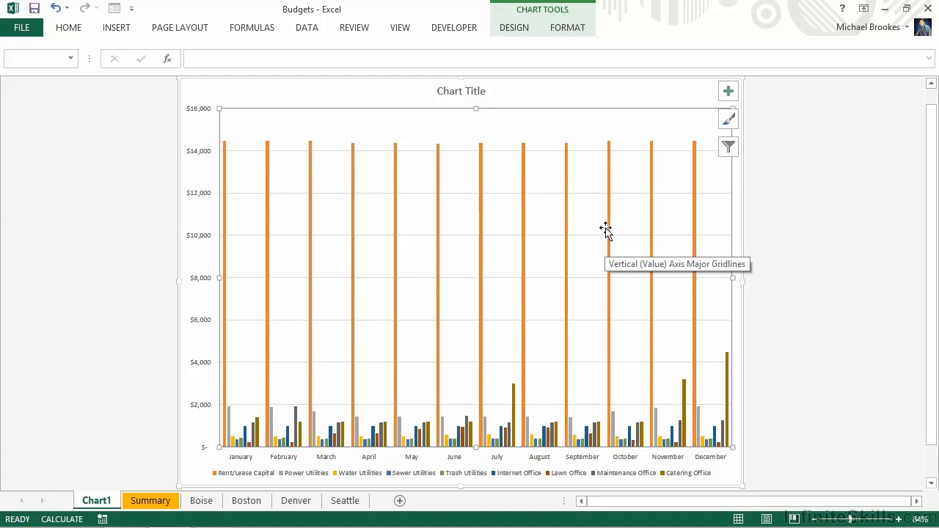
- Plot the Rent/Lease Capital series on the secondary axis, then close its formatting options and deselect the series
mouse_move(614, 240)
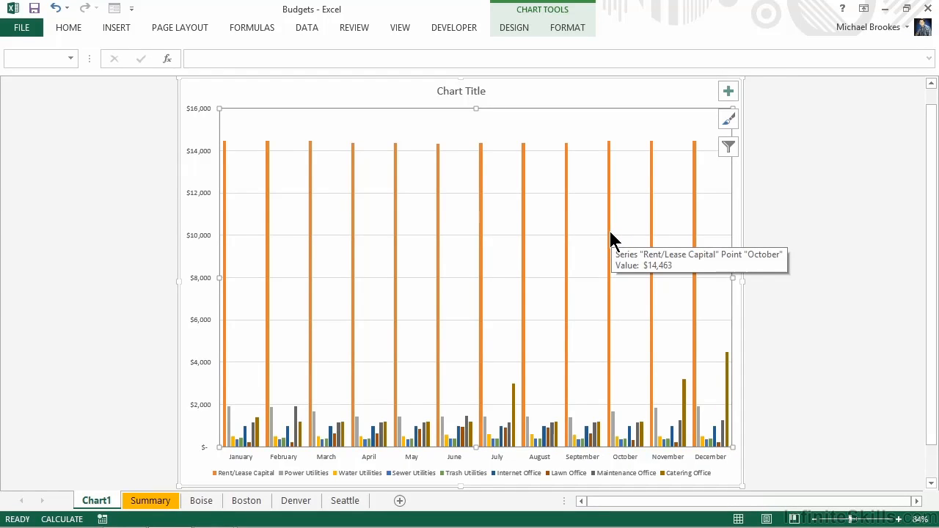
click(610, 233)
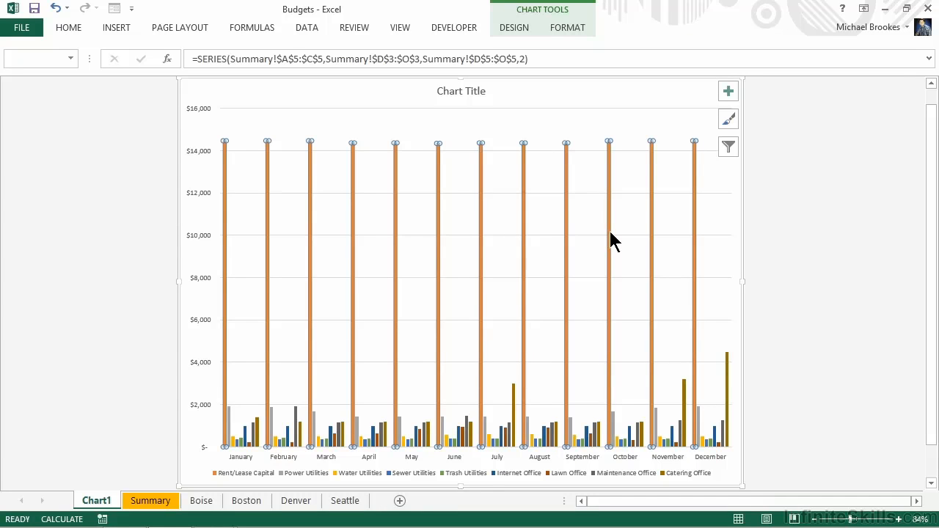
right_click(610, 232)
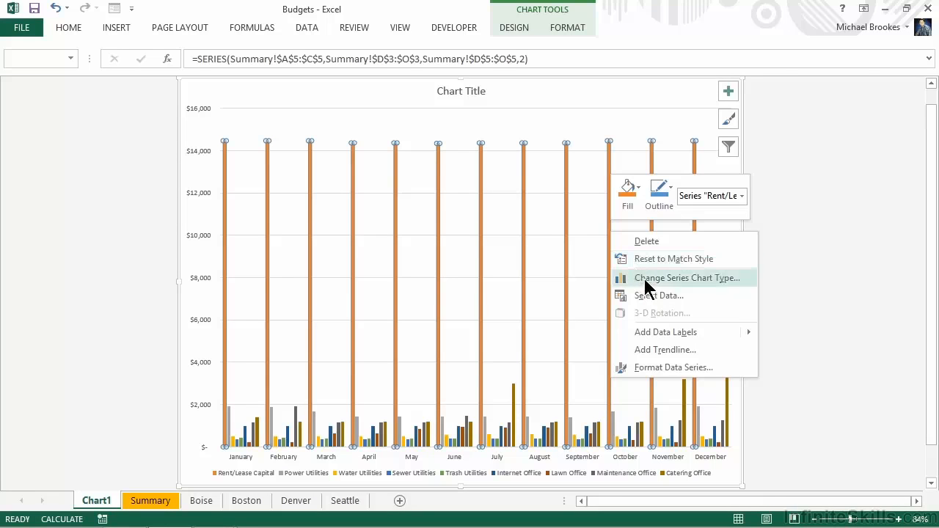
click(681, 368)
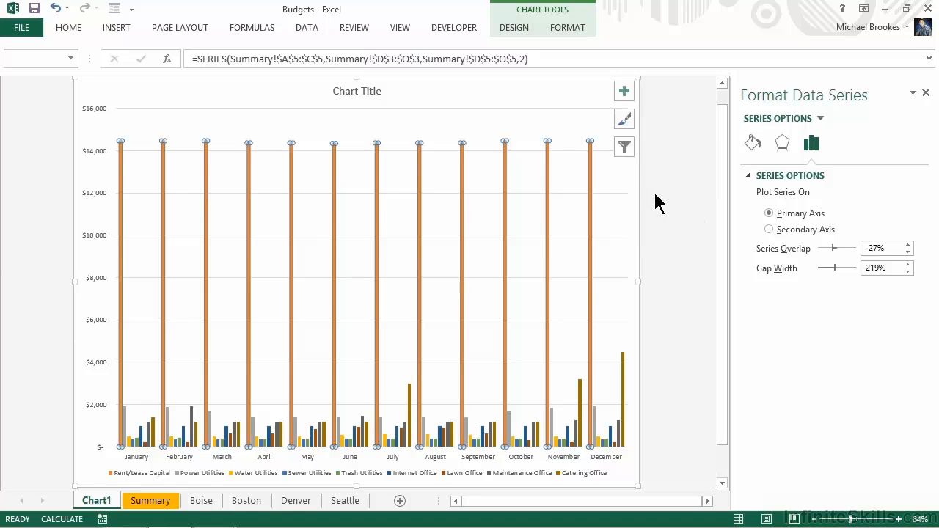
click(768, 230)
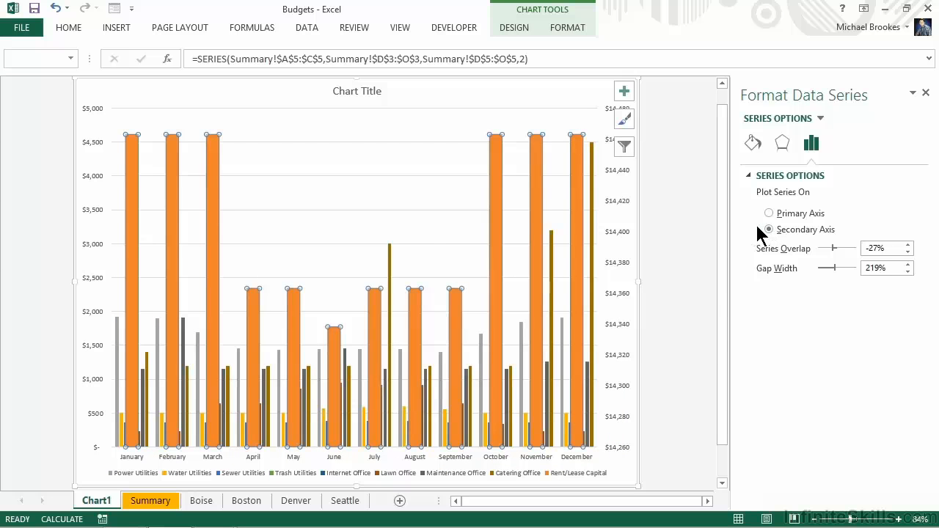
click(925, 94)
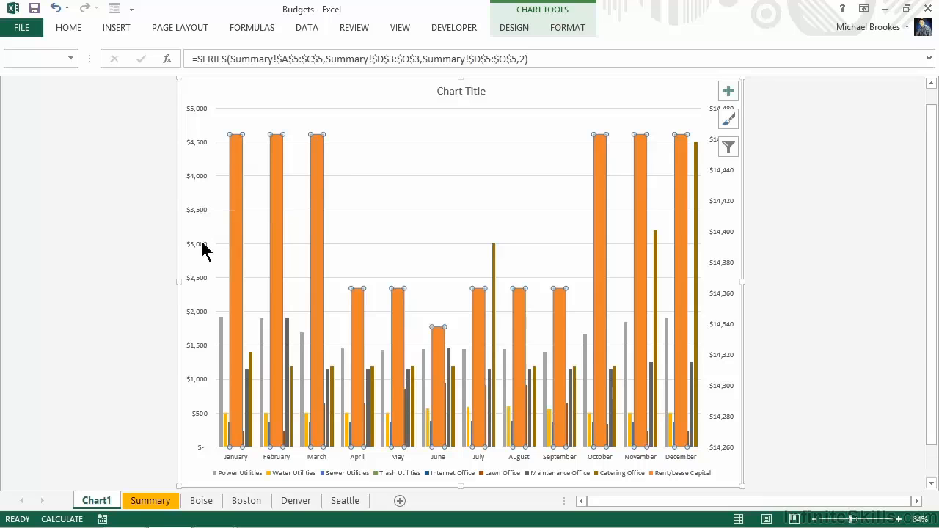
key(Escape)
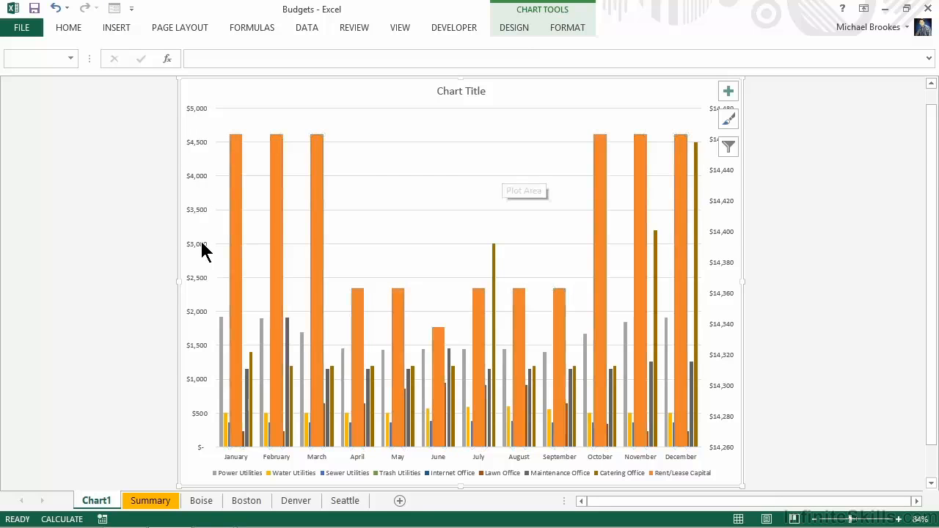
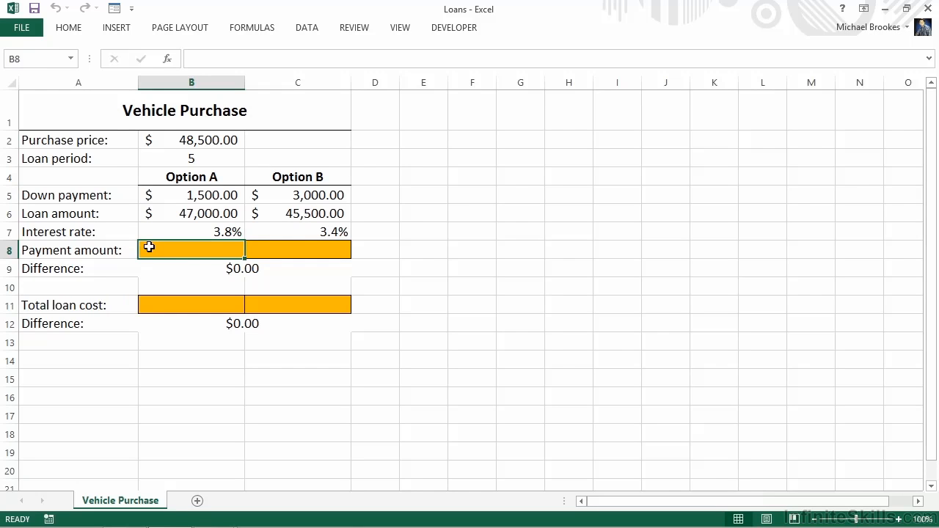
- Calculate Option A's monthly payment in B8 with =PMT(B7/12,$B$3*12,B6)
text(=)
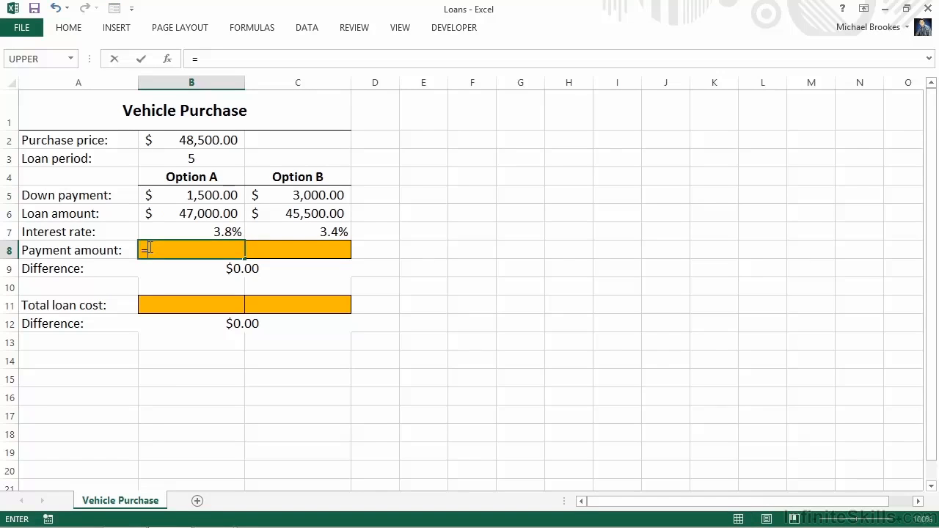
text(pm)
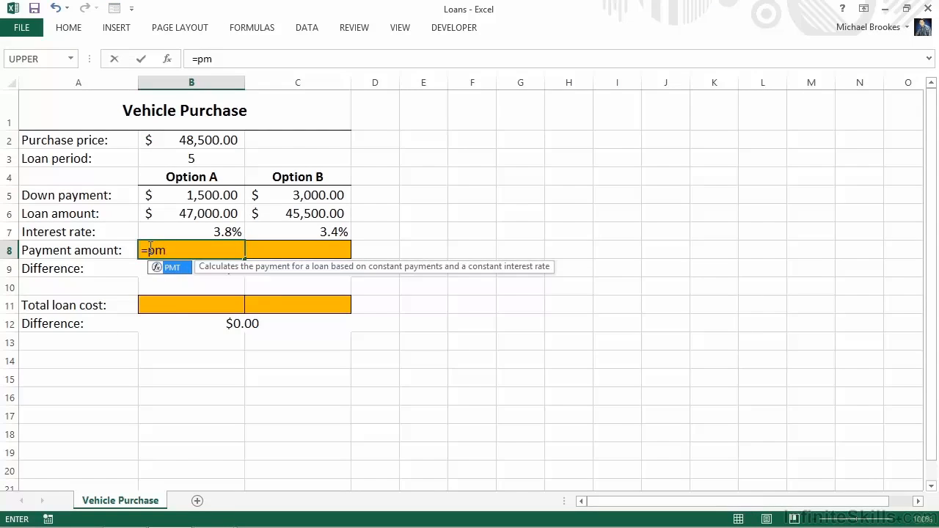
text(t()
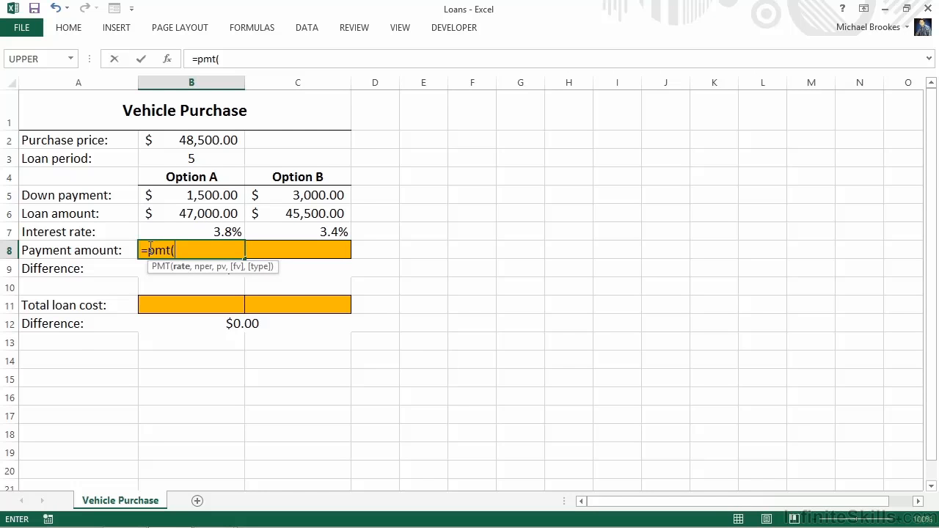
click(193, 231)
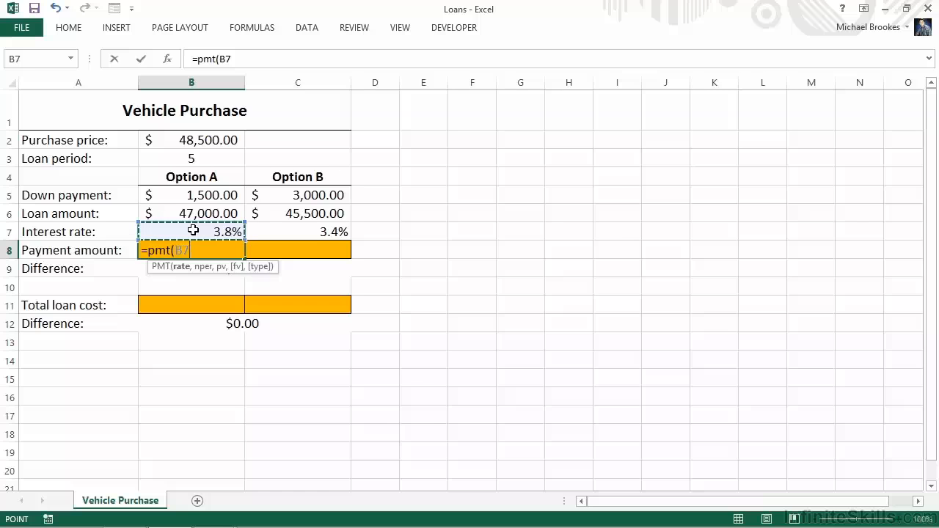
text(/12,)
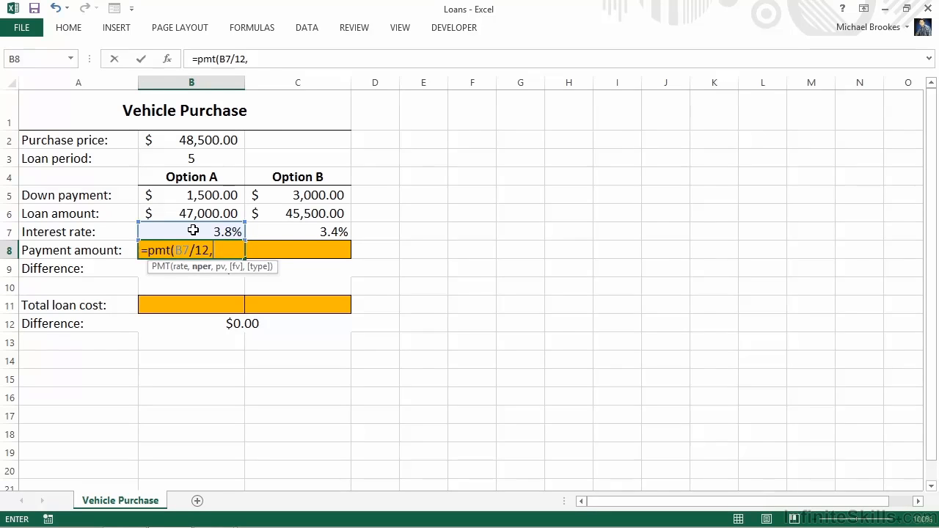
click(199, 159)
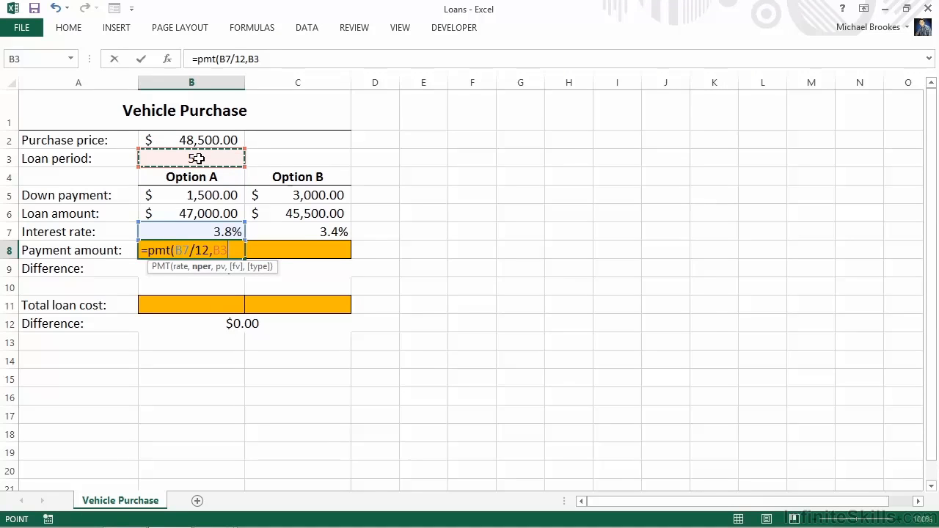
key(F4)
text(*12,)
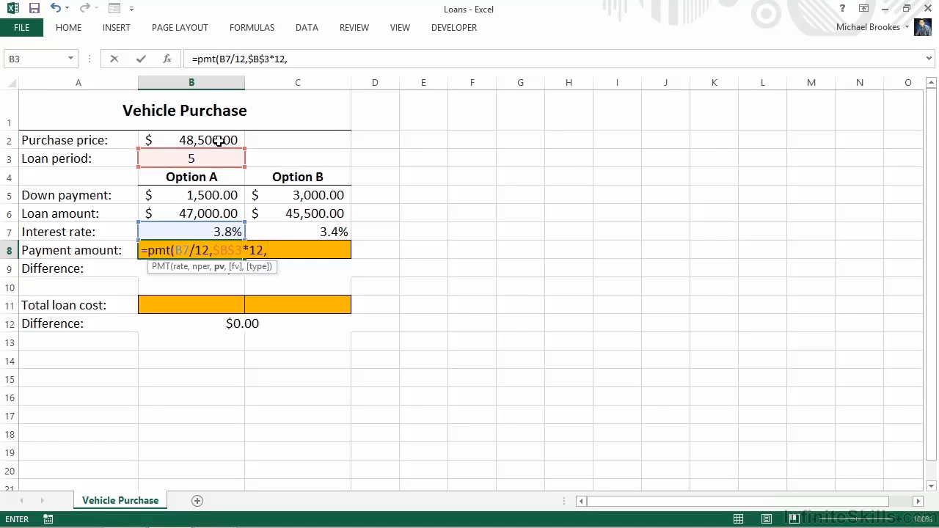
click(222, 214)
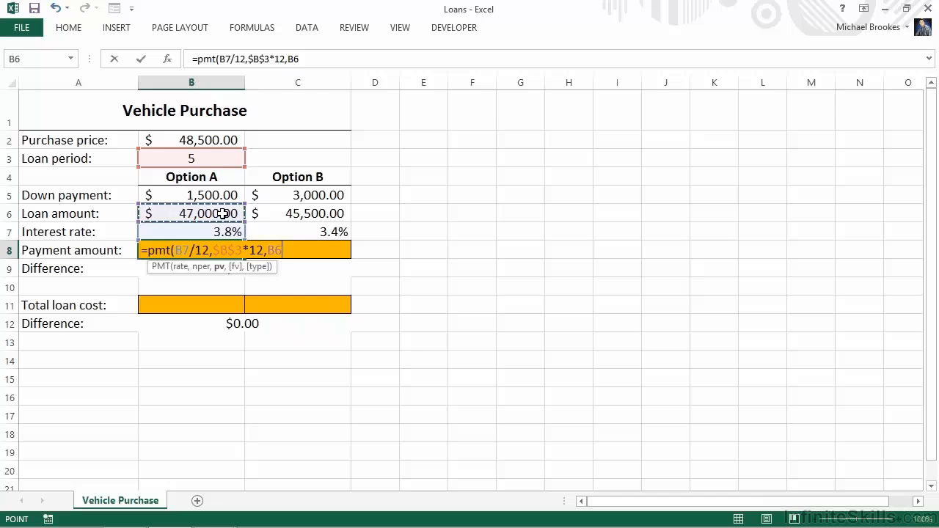
text())
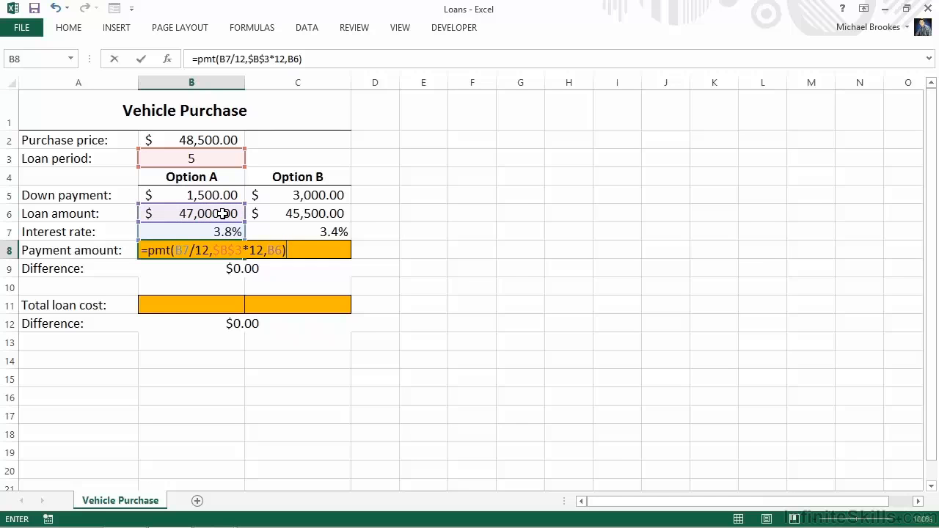
key(Tab)
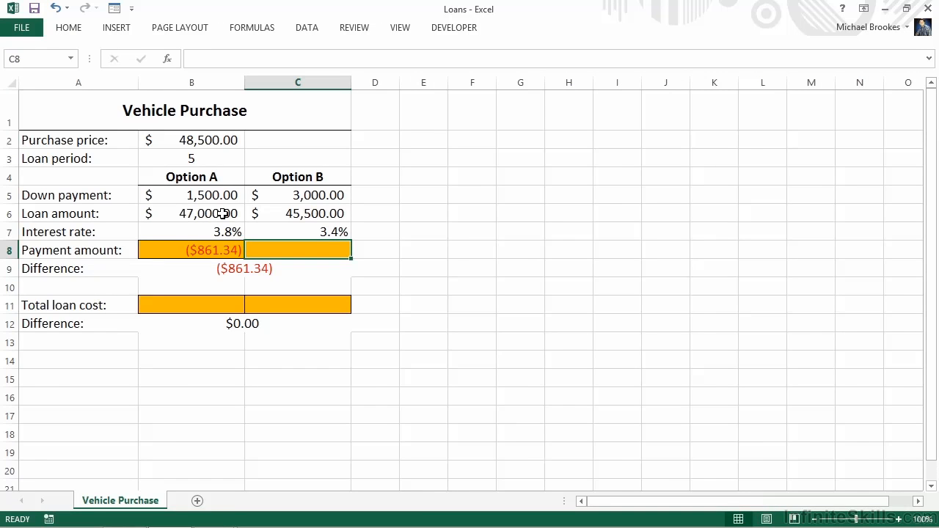
- Copy the payment formula from B8 to C8 for Option B
key(Left)
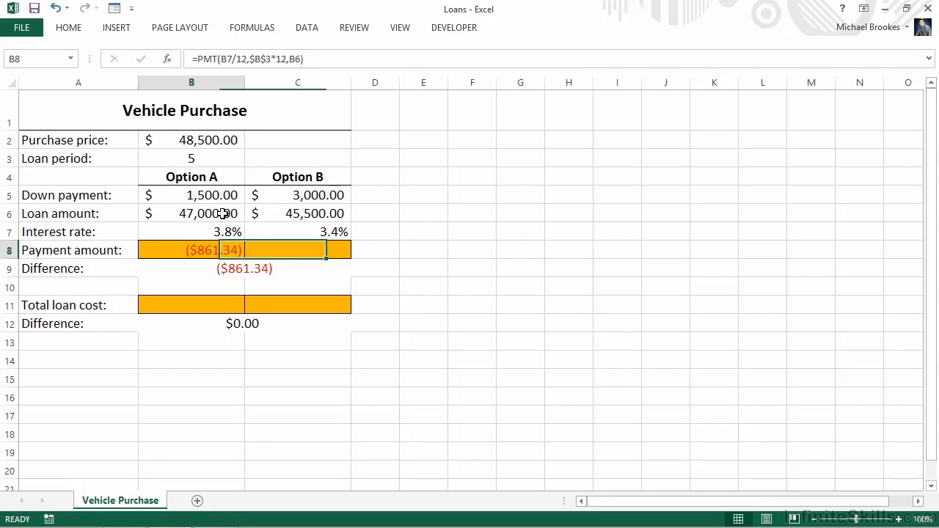
key(ctrl+c)
key(Right)
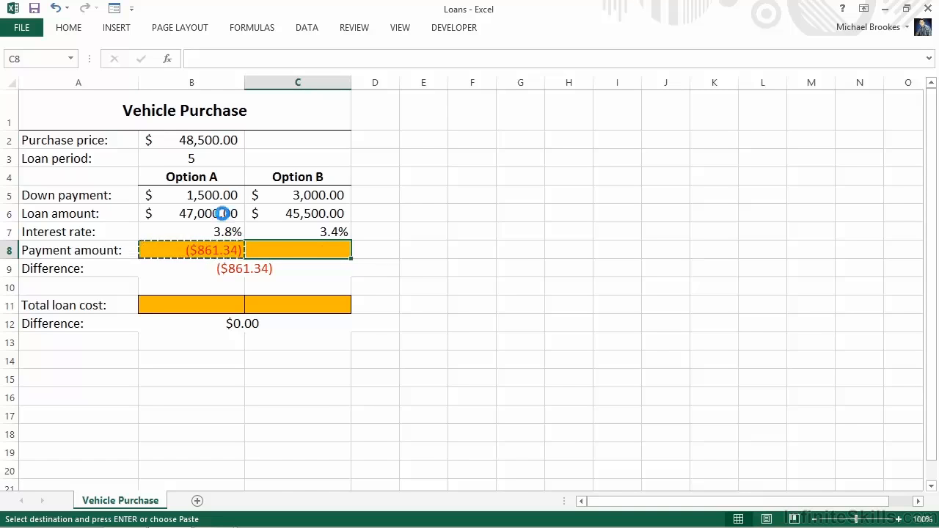
key(ctrl+v)
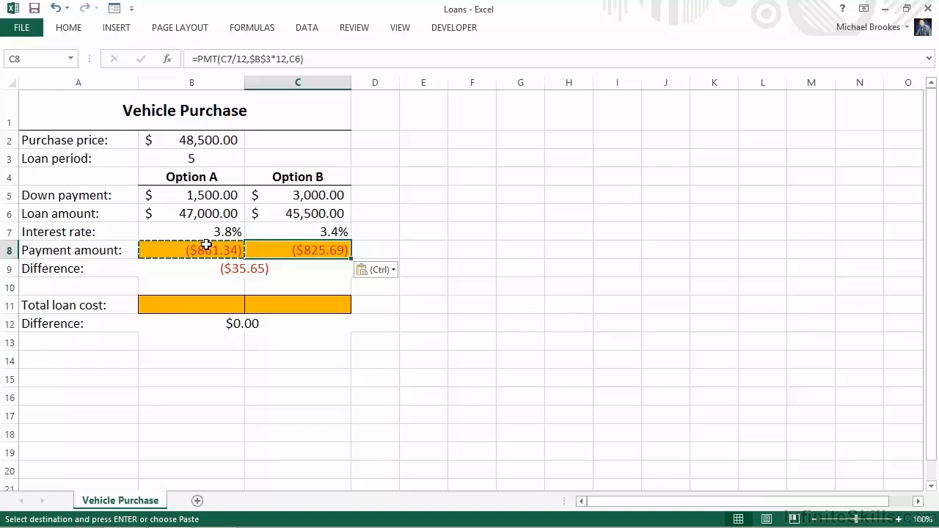
- Calculate Option A's total loan cost in B11 with =CUMIPMT(B7/12,$B$3*12,B6,1, 60,0), timing payments at the end of the period
click(192, 308)
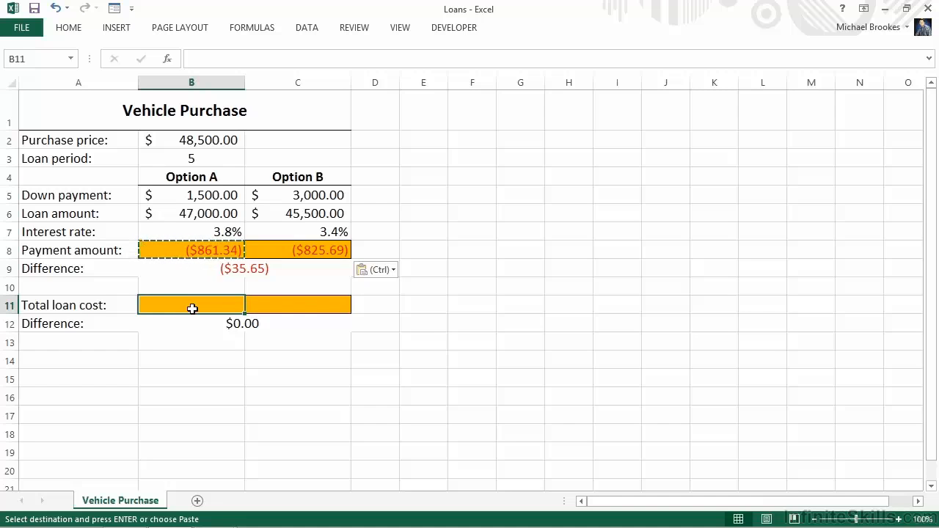
text(=cu)
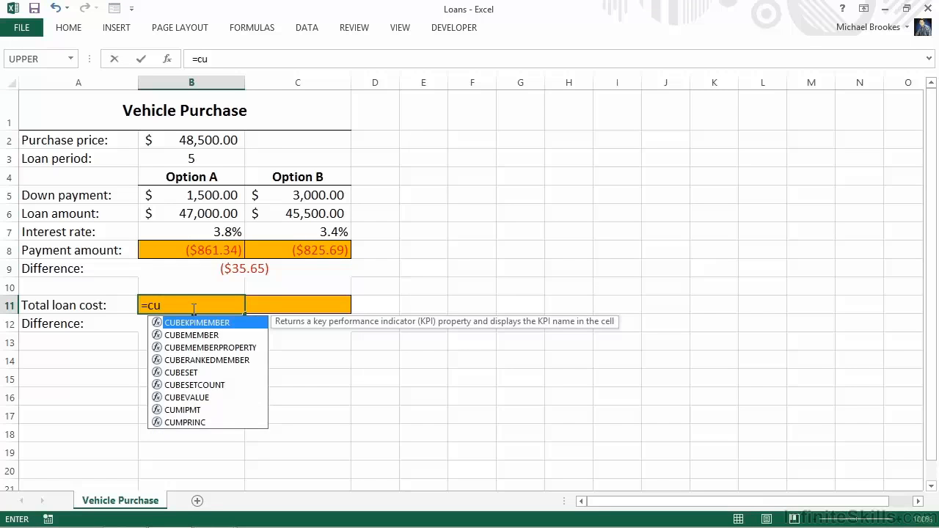
text(mipmt)
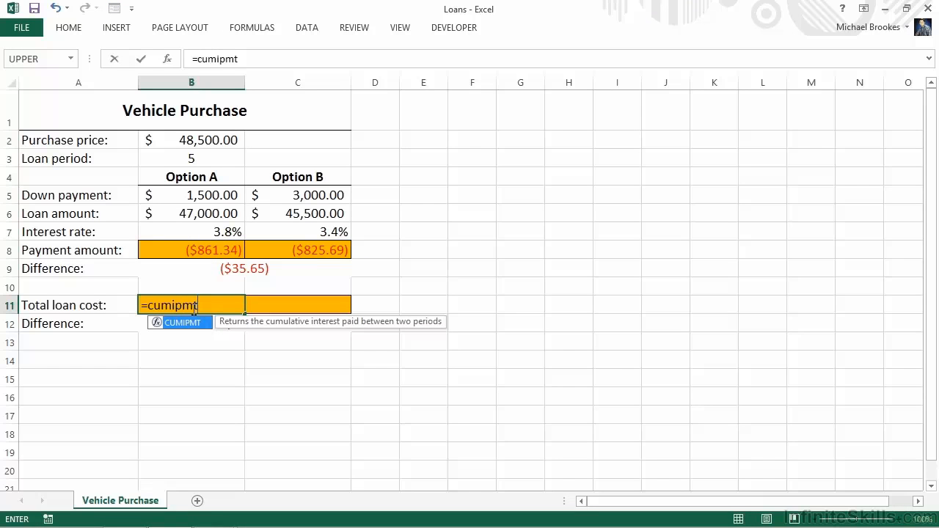
text(()
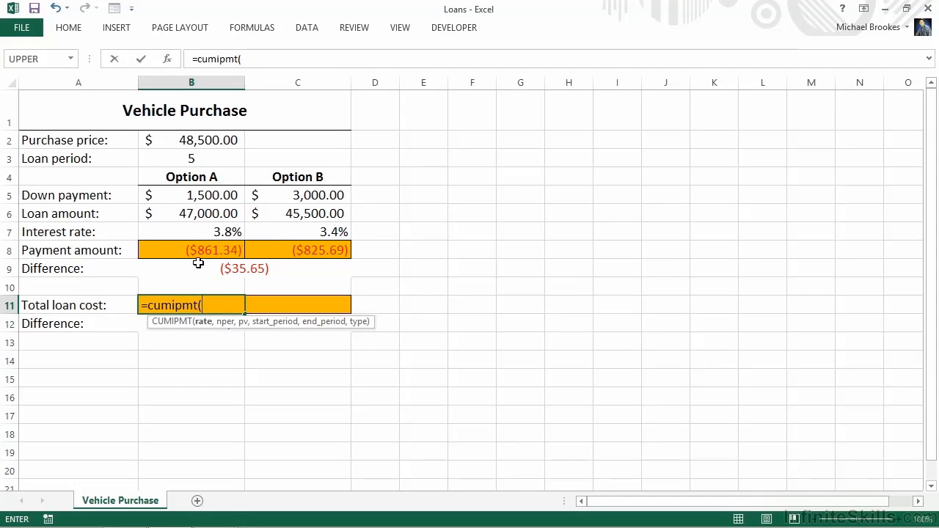
click(204, 233)
text(/12,)
click(190, 156)
key(F4)
text(*12,)
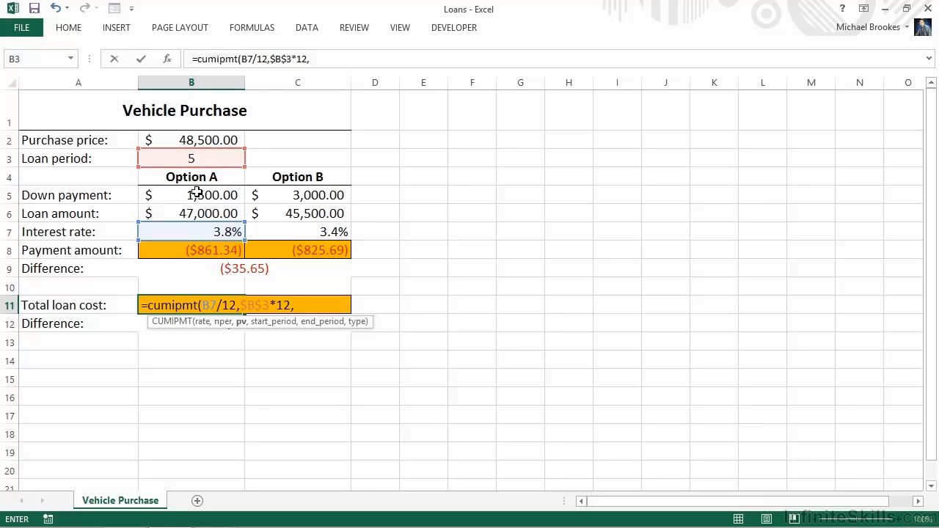
click(198, 213)
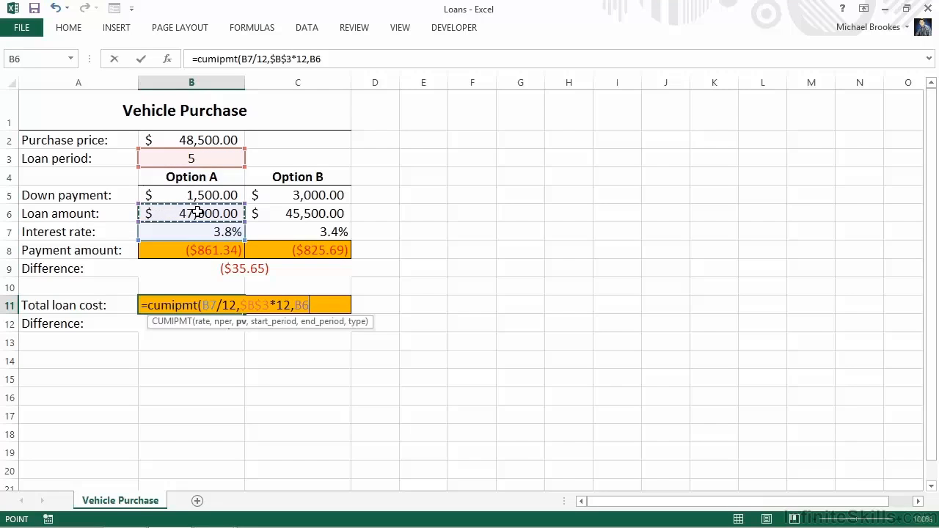
text(,1,)
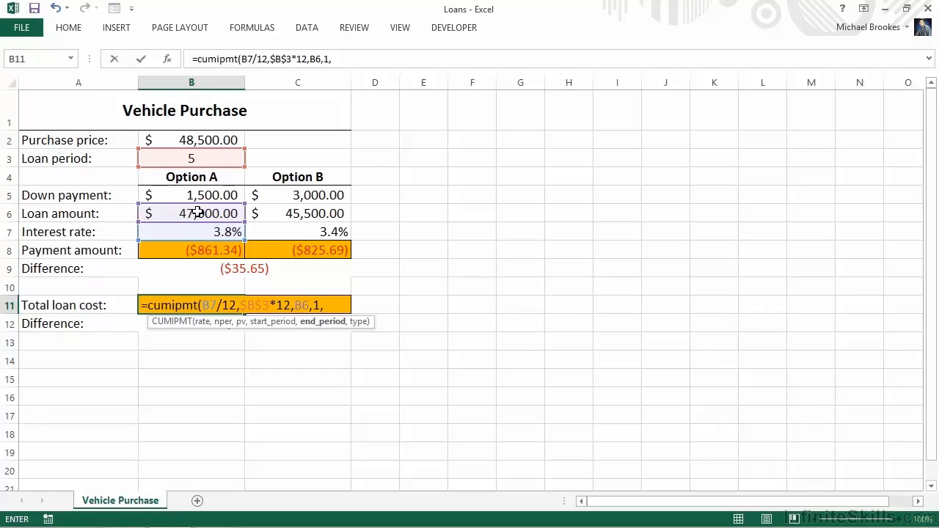
text( 60,)
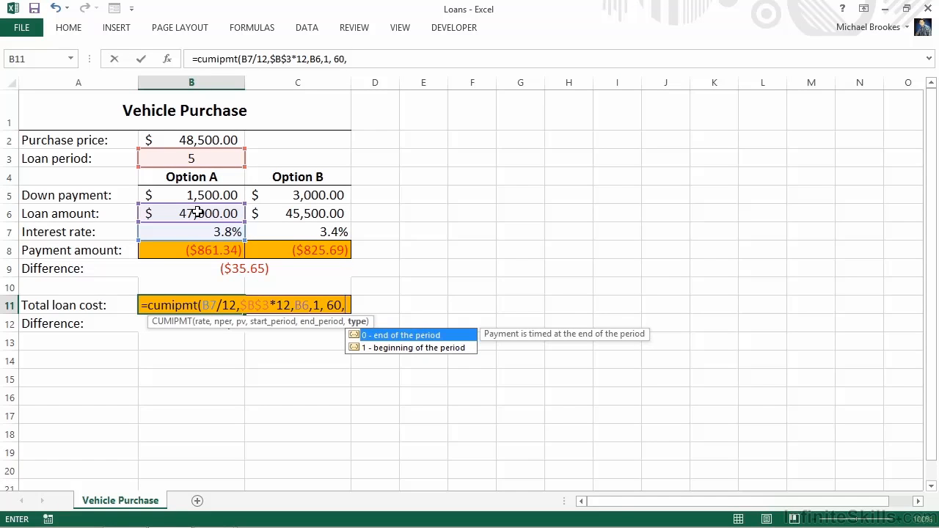
text(0)
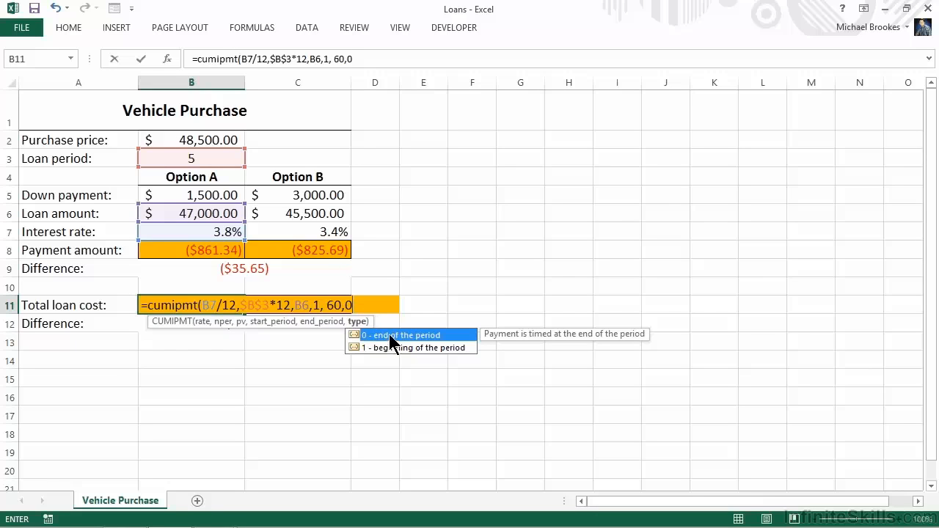
key(Return)
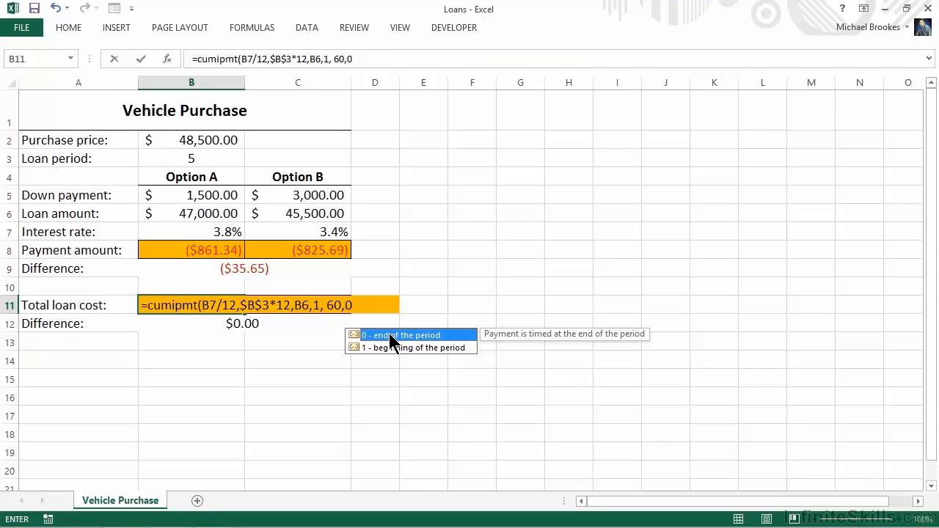
key(Return)
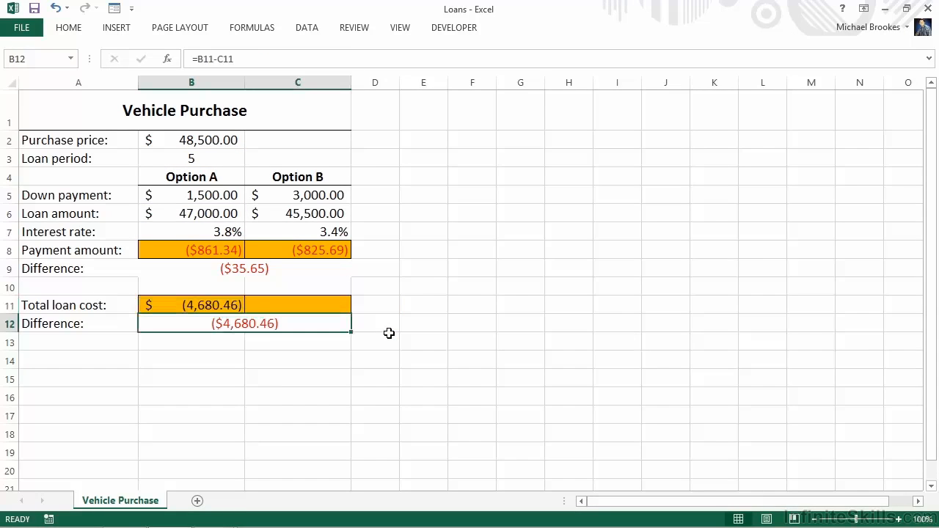
- Fill the total loan cost formula from B11 across to C11 for Option B, and deselect the range
key(Up)
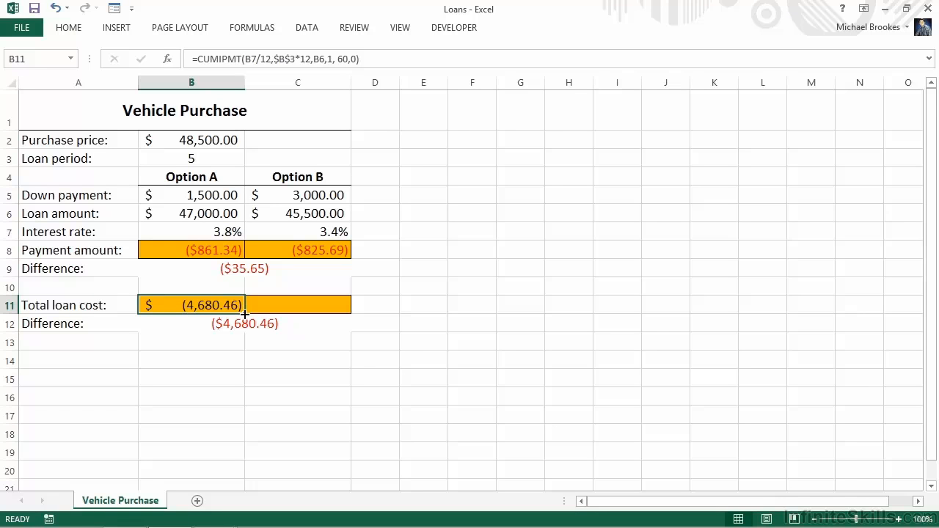
drag(244, 313, 319, 312)
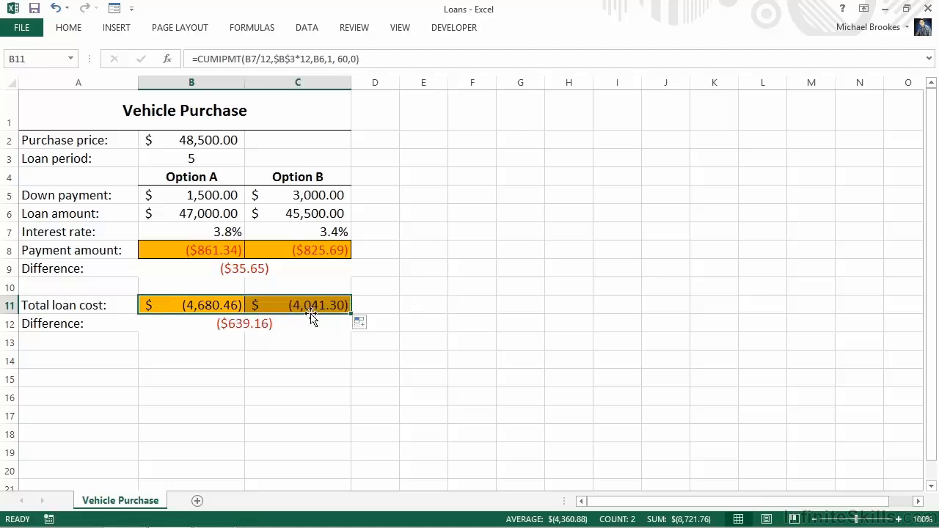
click(264, 346)
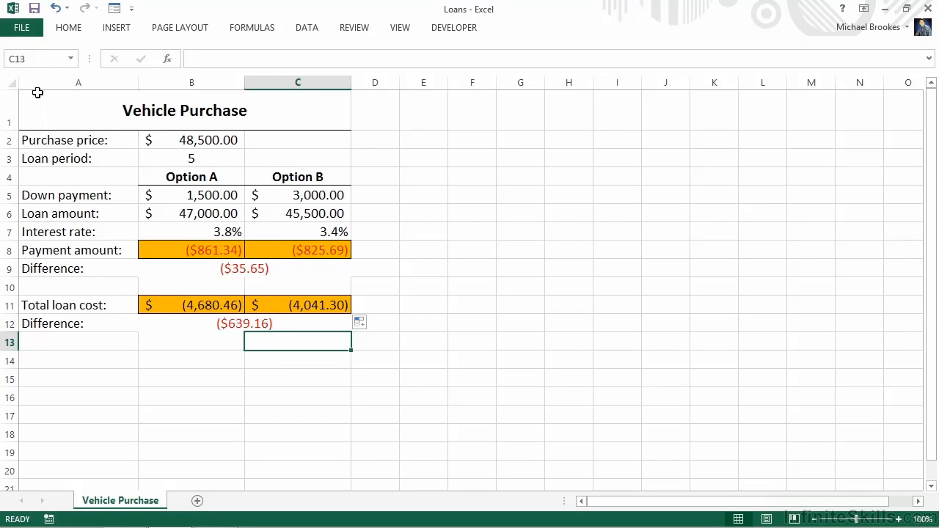
- Search the online templates for "loan amortization" and create a new workbook from the Loan amortization schedule template
click(25, 33)
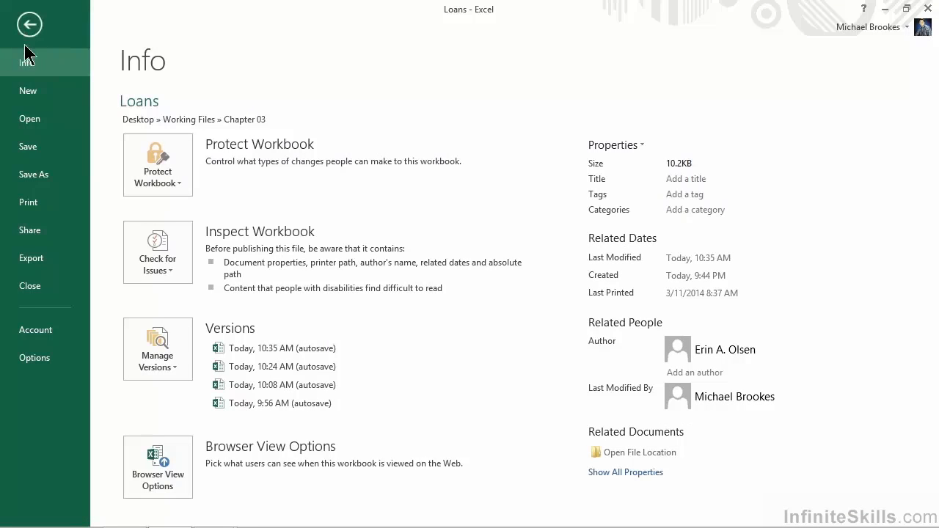
click(27, 92)
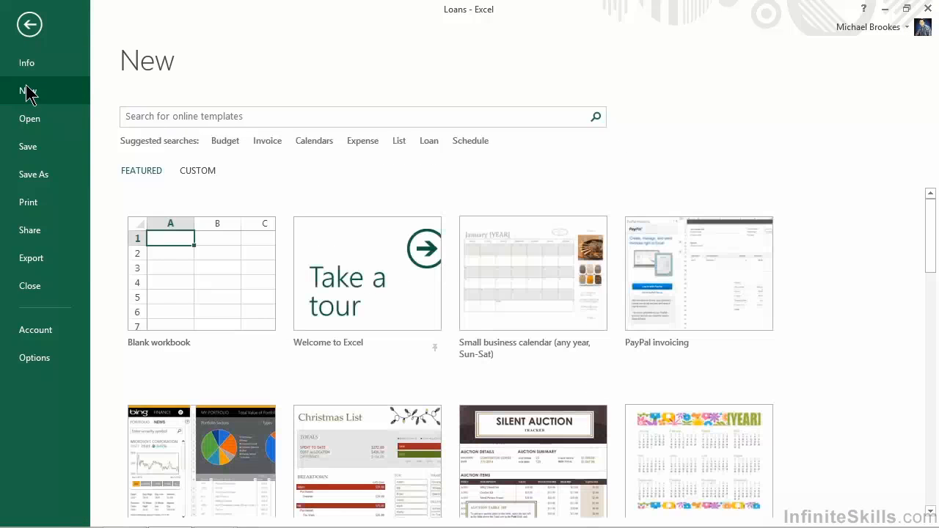
click(146, 116)
text(loan amortization)
key(Return)
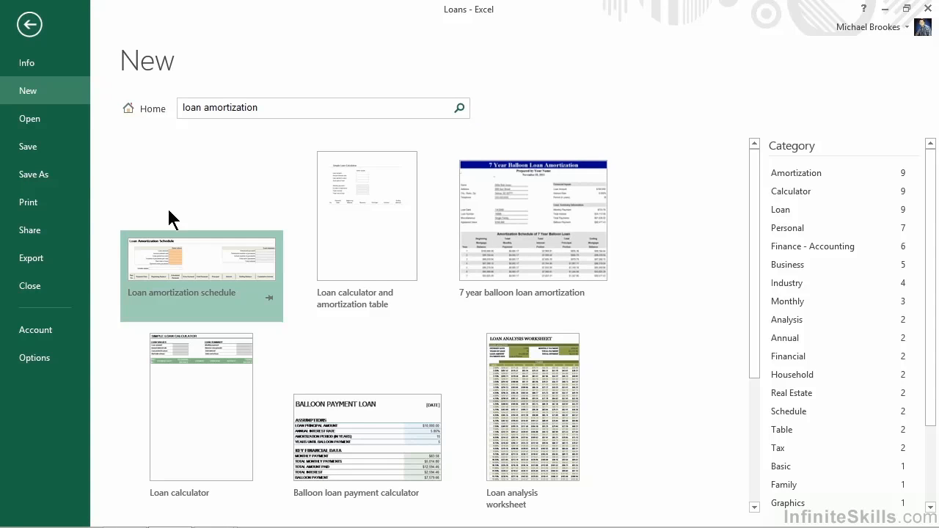
click(188, 273)
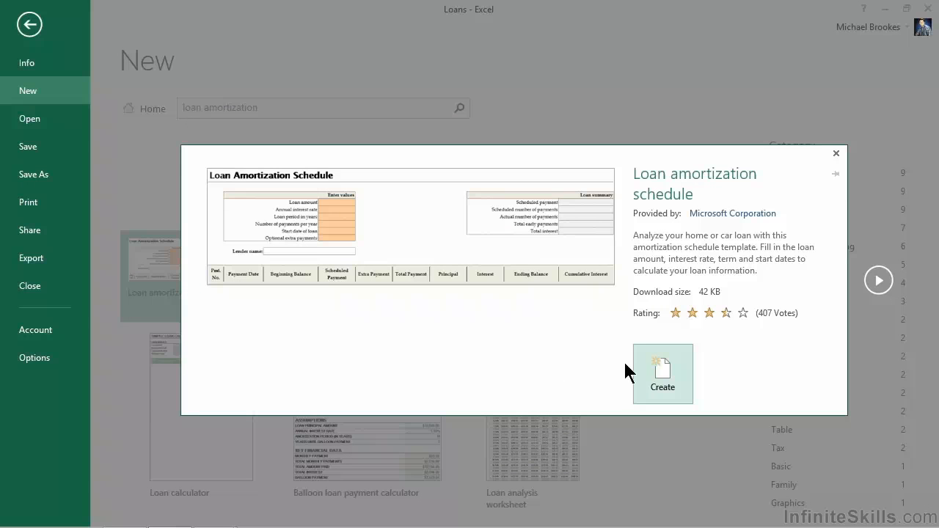
click(658, 368)
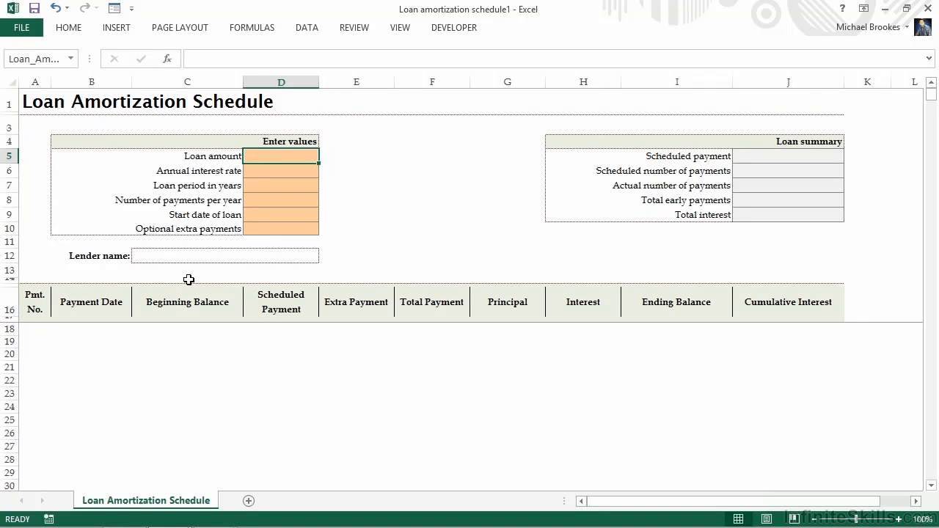
- Enter a loan amount of 45500 and an annual interest rate of .034 in the amortization schedule
click(263, 157)
text(45500)
key(ctrl+Return)
key(Return)
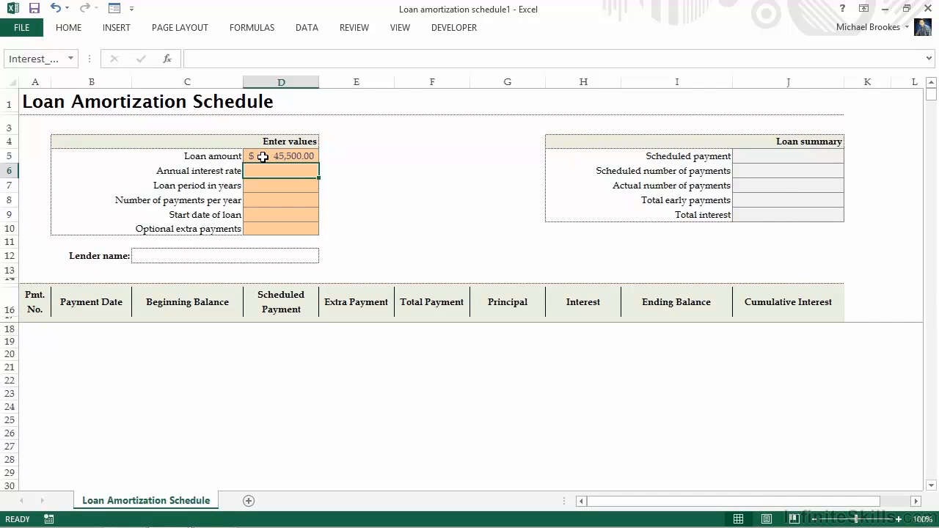
text(.034)
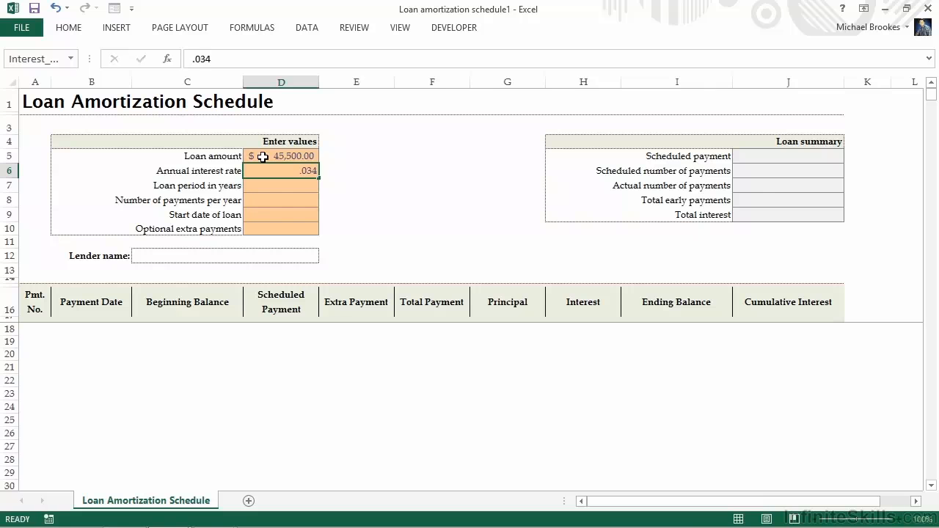
key(Return)
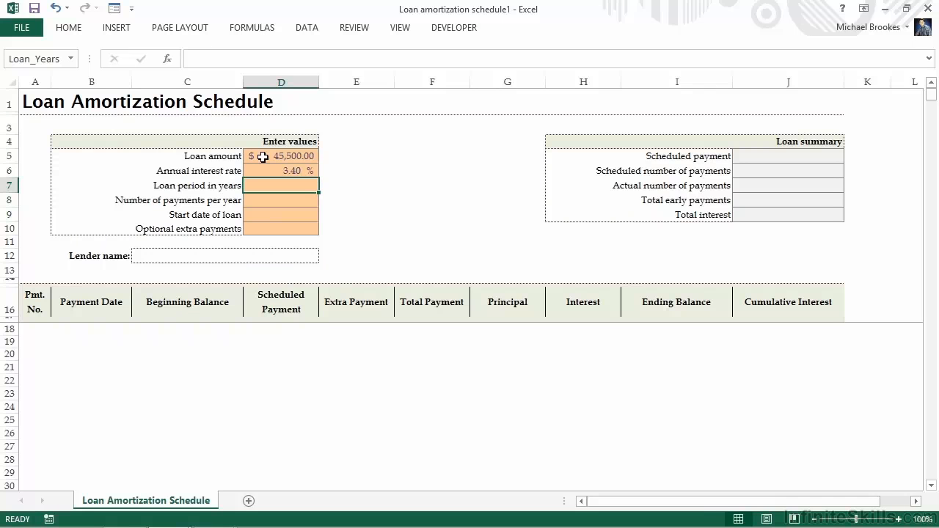
- Set the loan period to 5 years, payments per year to 12 and the loan start date to 6/1/2014, and review the resulting schedule
text(5)
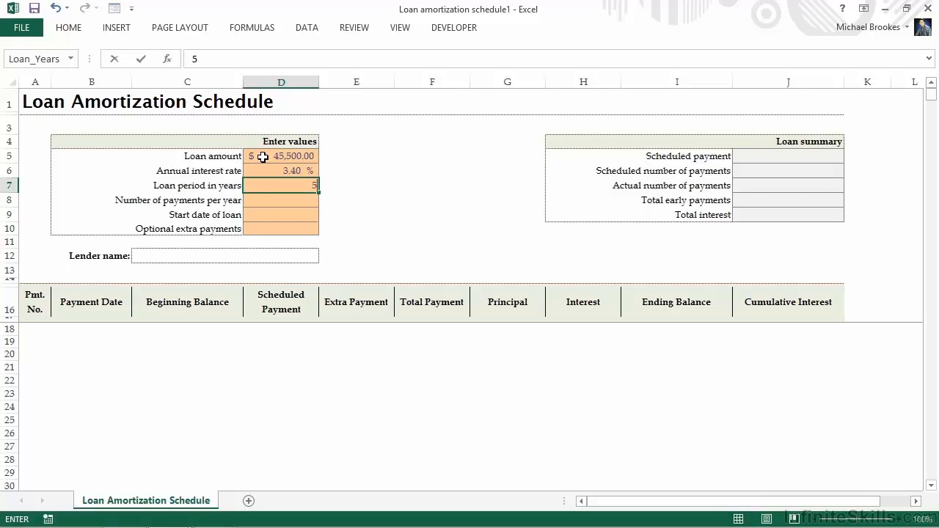
key(Return)
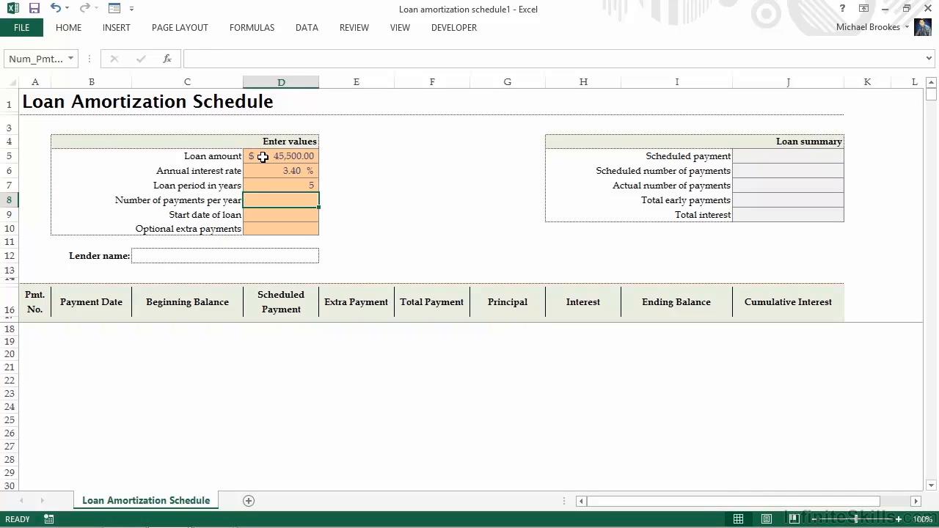
text(12)
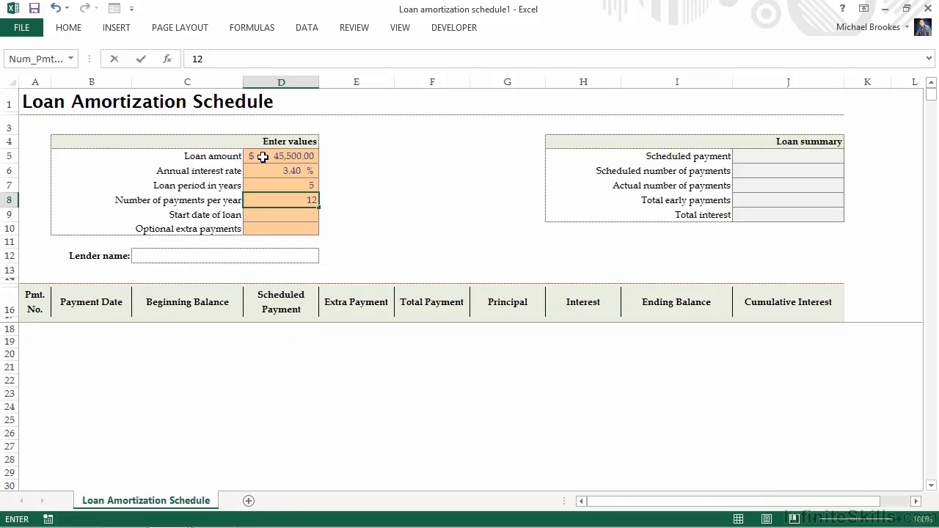
key(Return)
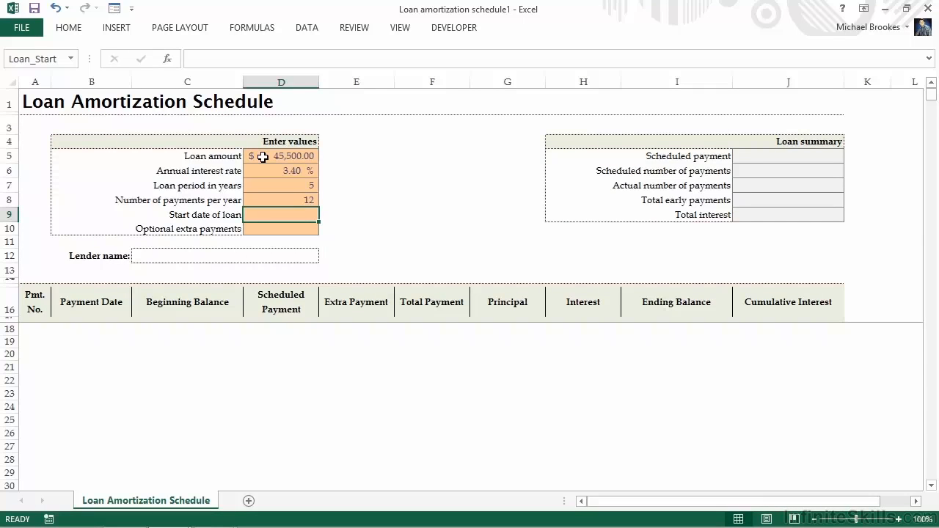
text(6/1/2014)
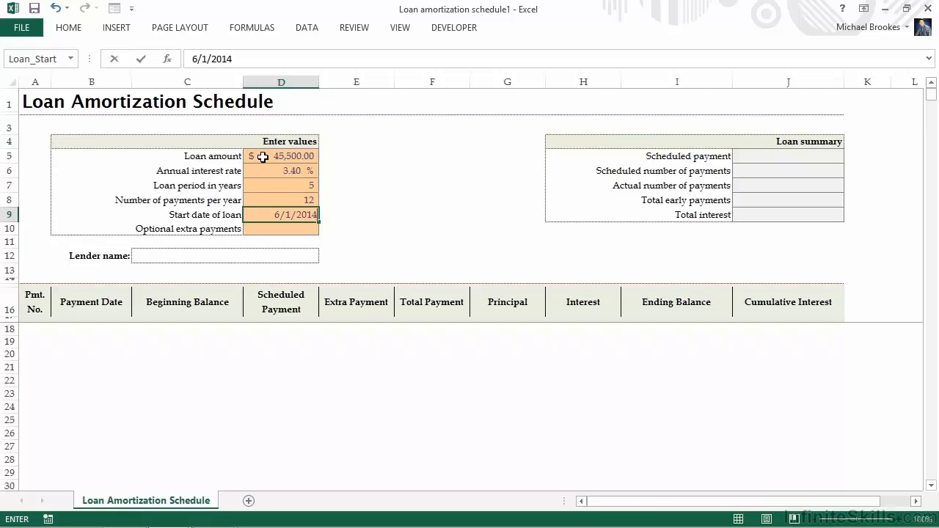
key(Return)
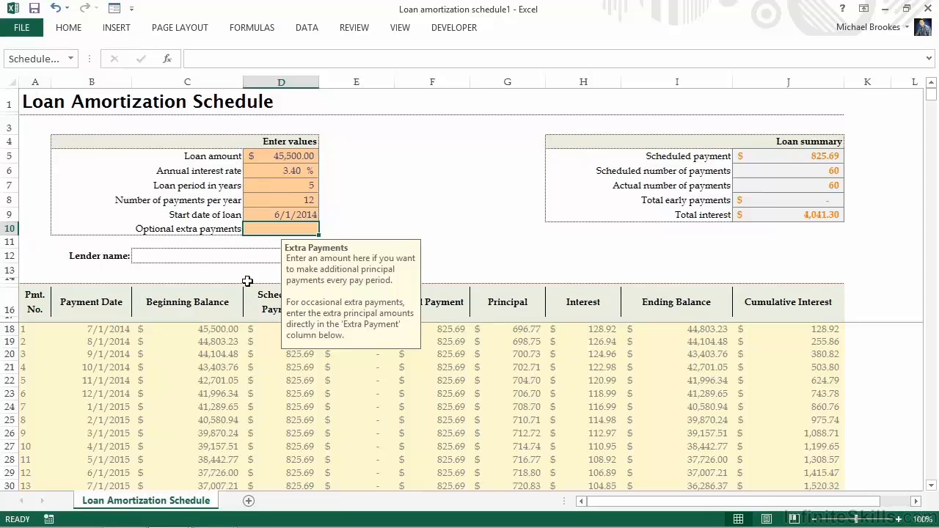
scroll(248, 281, down, 4)
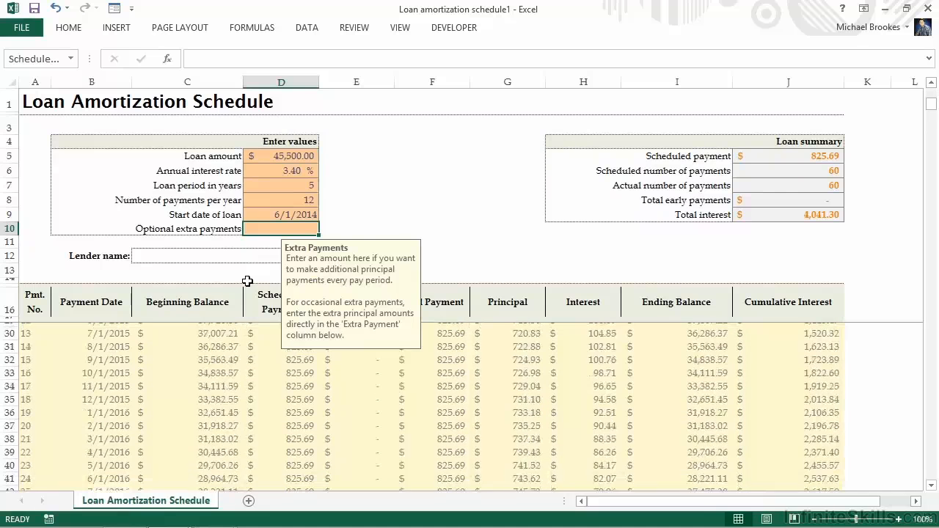
scroll(247, 281, up, 4)
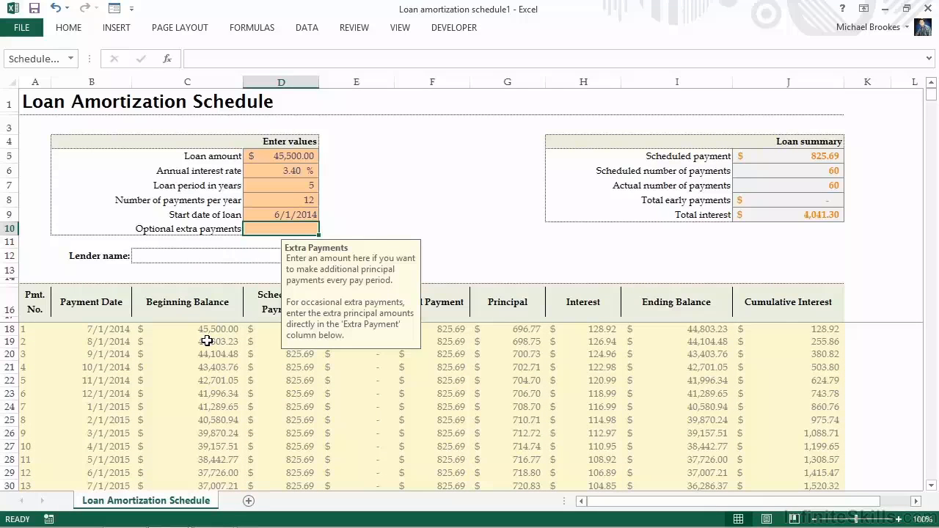
click(274, 216)
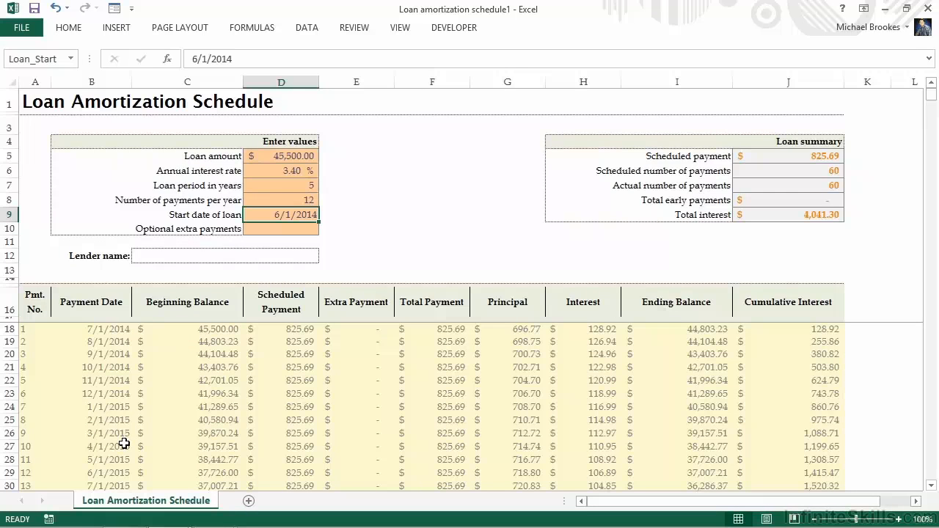
- Move the Loan Amortization Schedule sheet into the Loans.xlsx workbook, placing it at the end
right_click(129, 506)
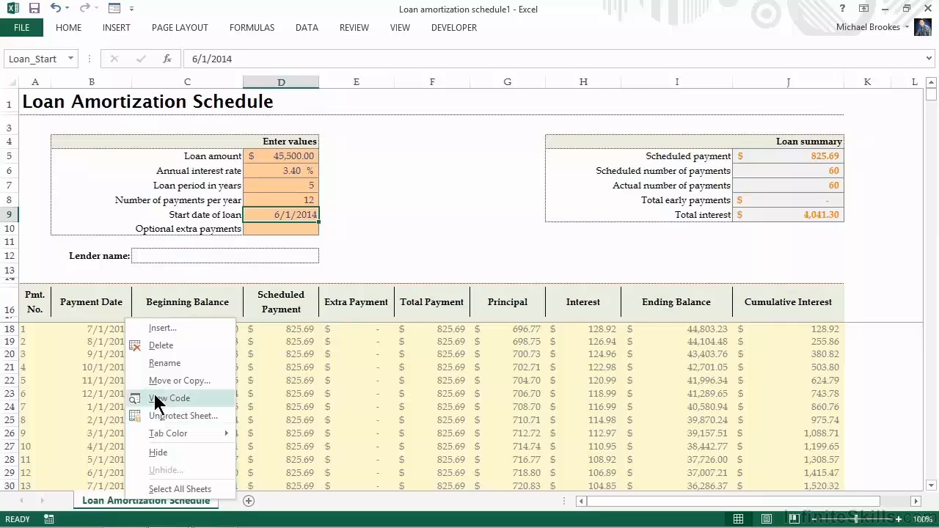
key(Escape)
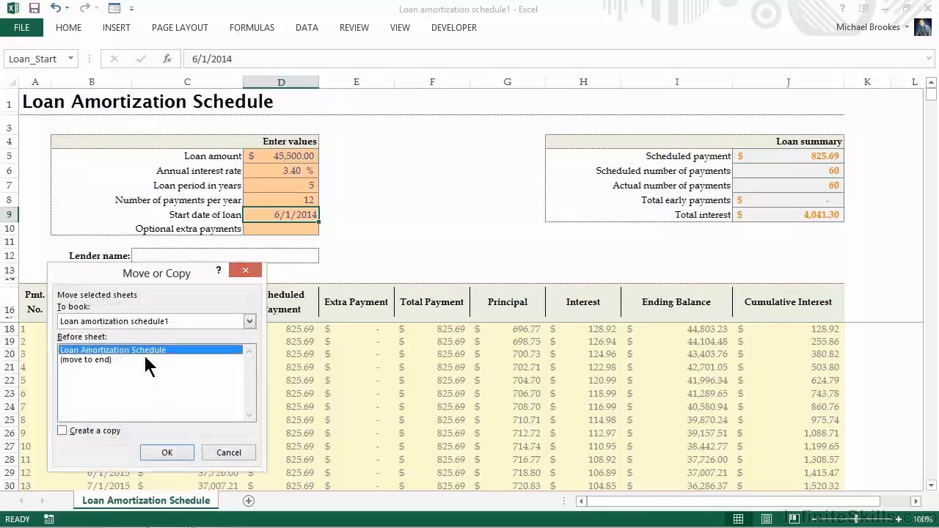
click(249, 321)
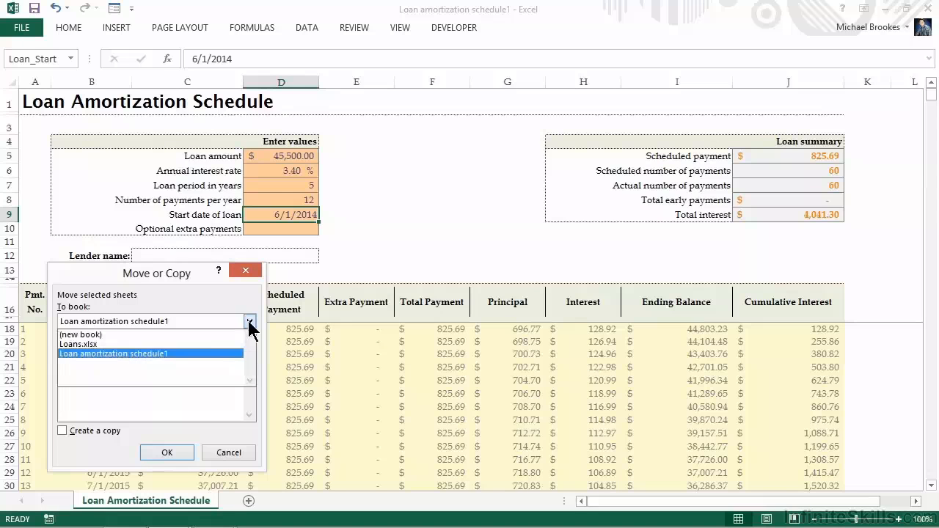
click(134, 343)
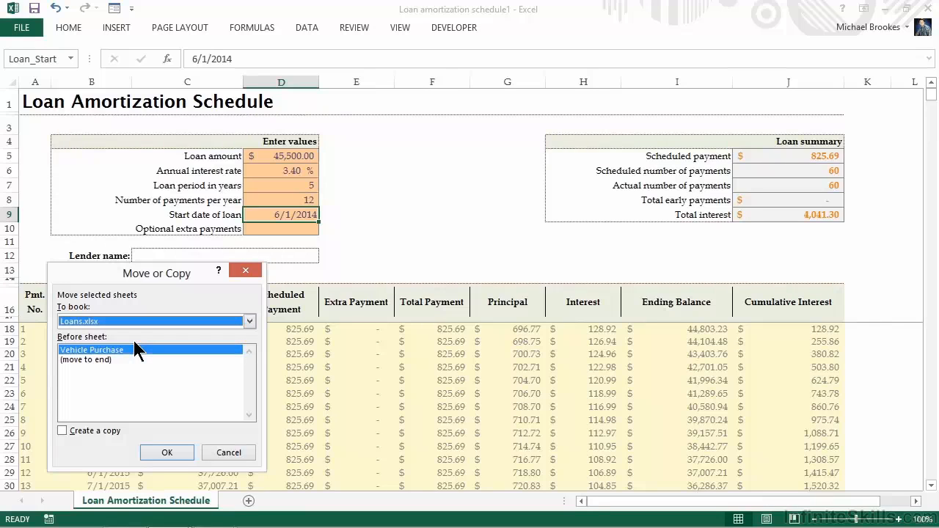
click(97, 360)
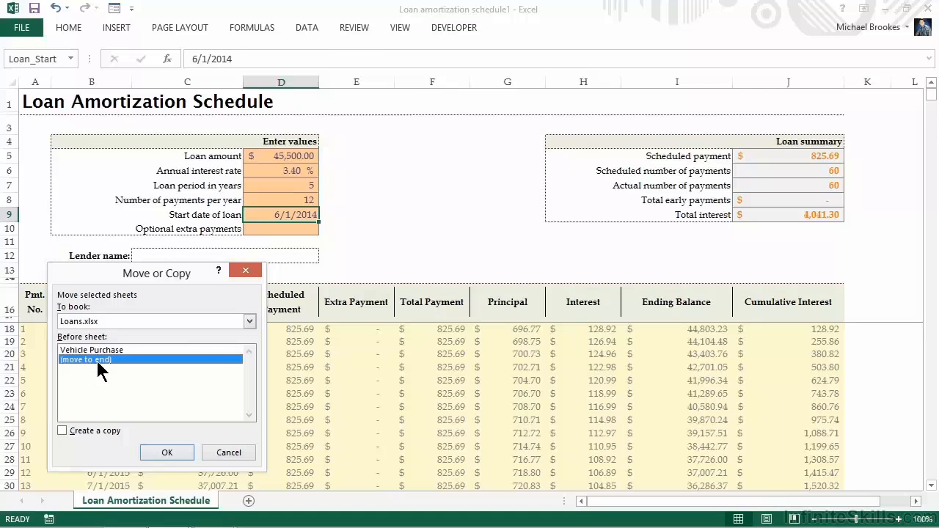
click(158, 451)
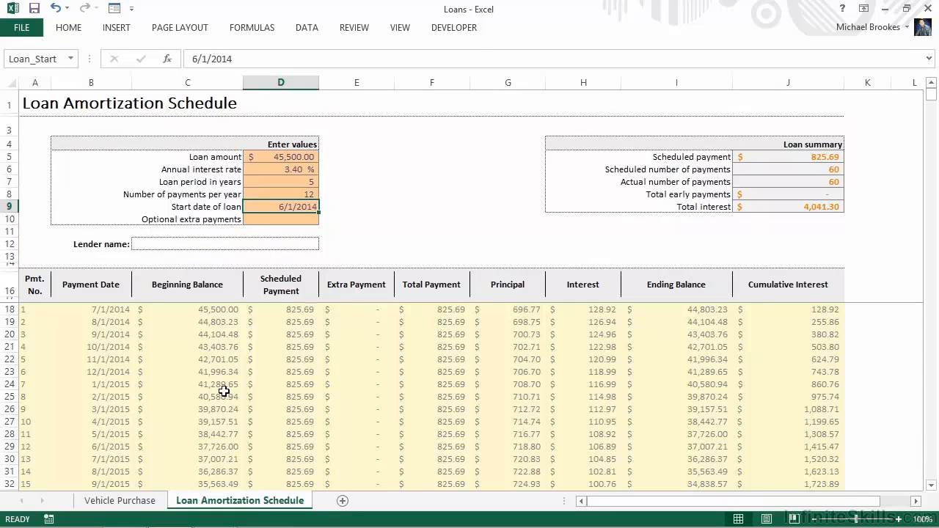
- Return to the Vehicle Purchase sheet and share the Loans workbook, allowing changes by more than one user at the same time, and save it
click(124, 503)
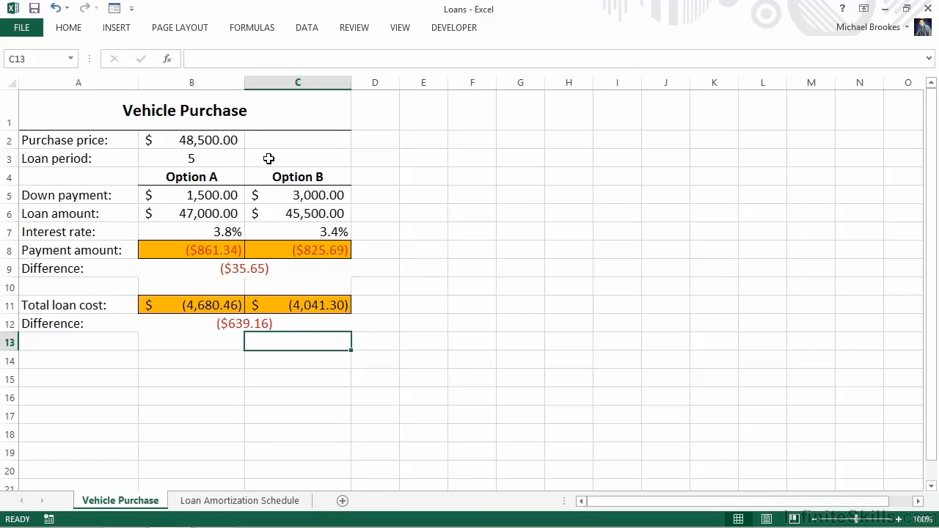
click(345, 28)
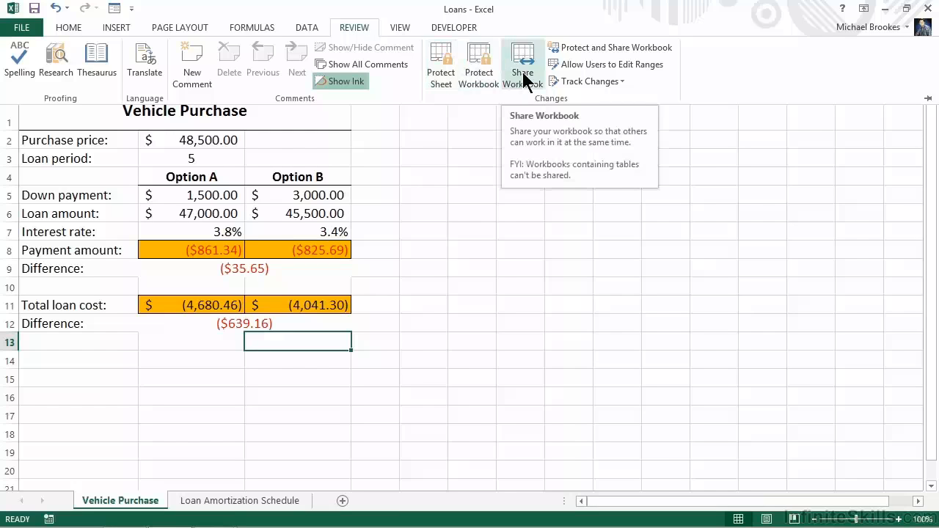
key(Escape)
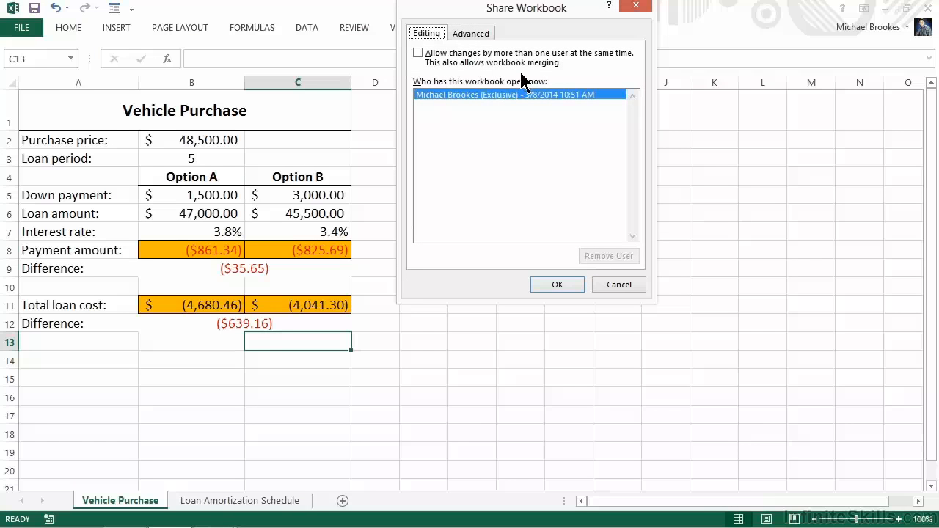
drag(483, 13, 400, 65)
click(333, 113)
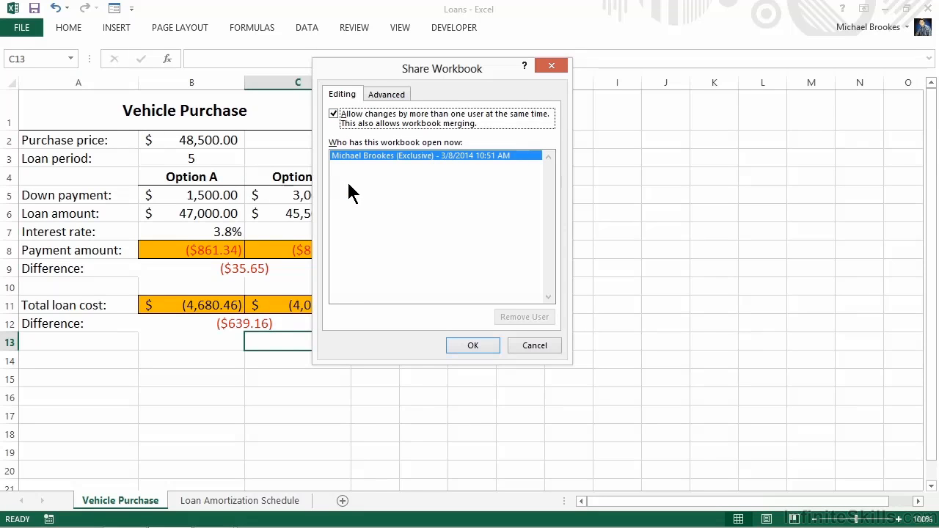
click(383, 96)
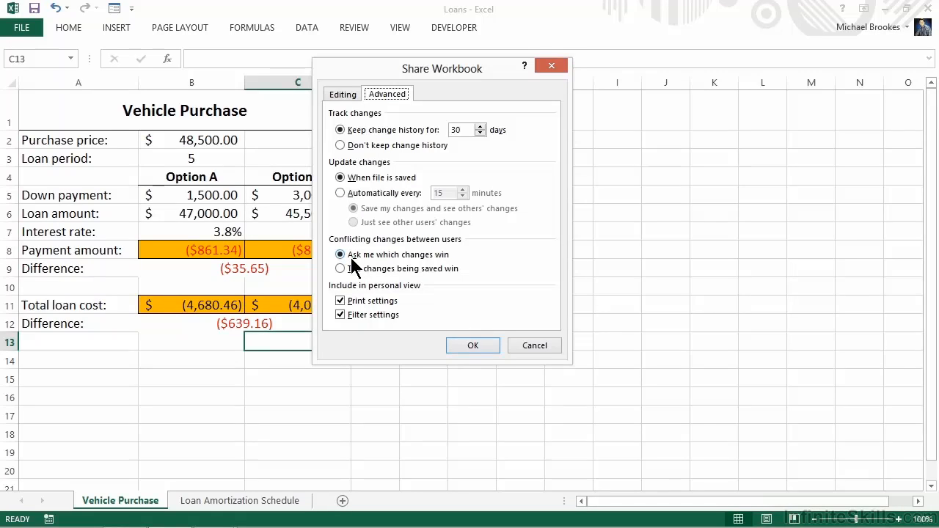
click(463, 343)
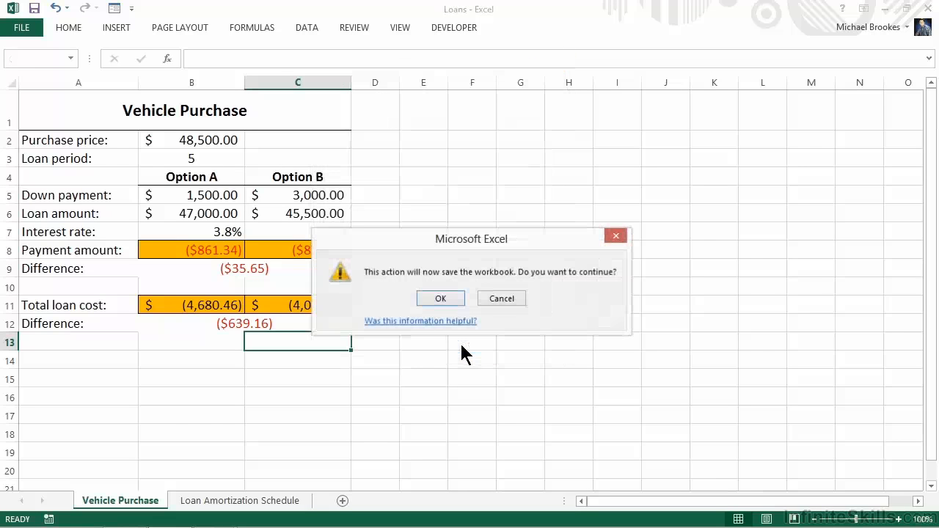
click(424, 298)
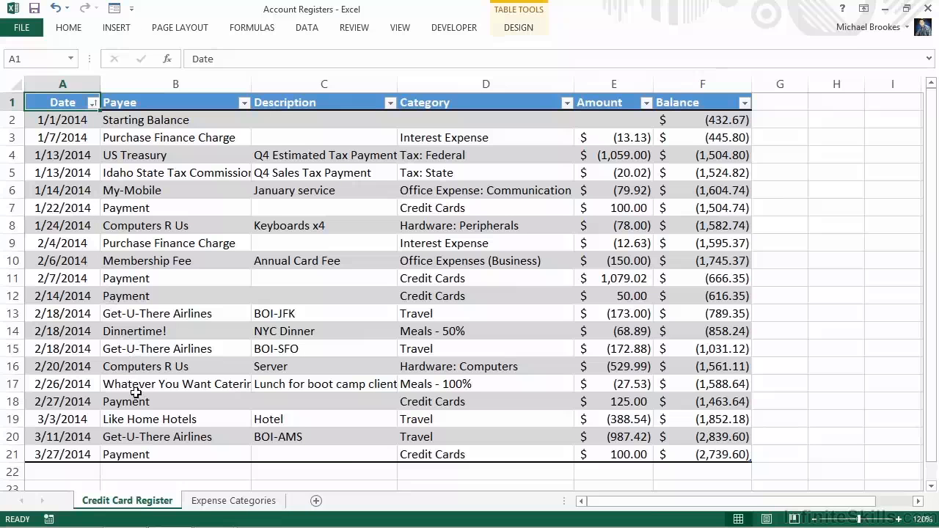
- Check the Expense Categories sheet and set up data validation on the Credit Card Register's Category column that allows a List
click(223, 503)
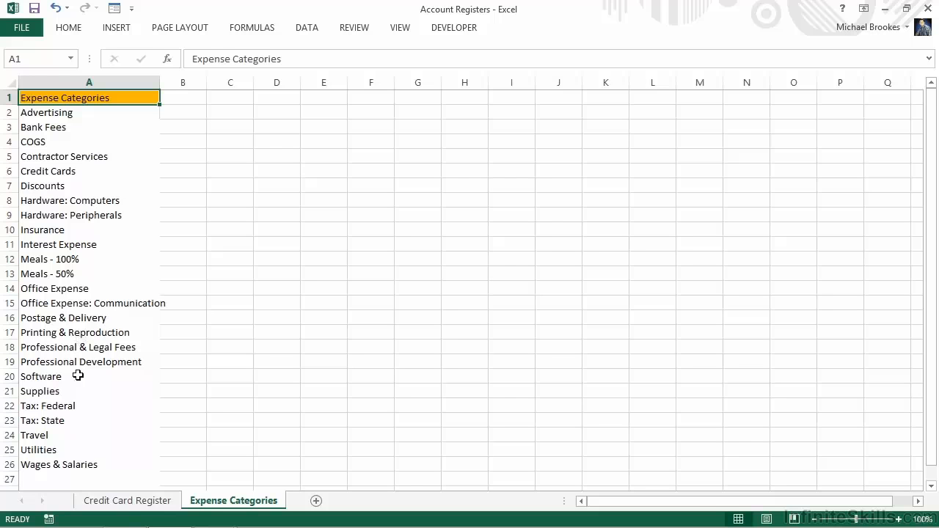
click(114, 508)
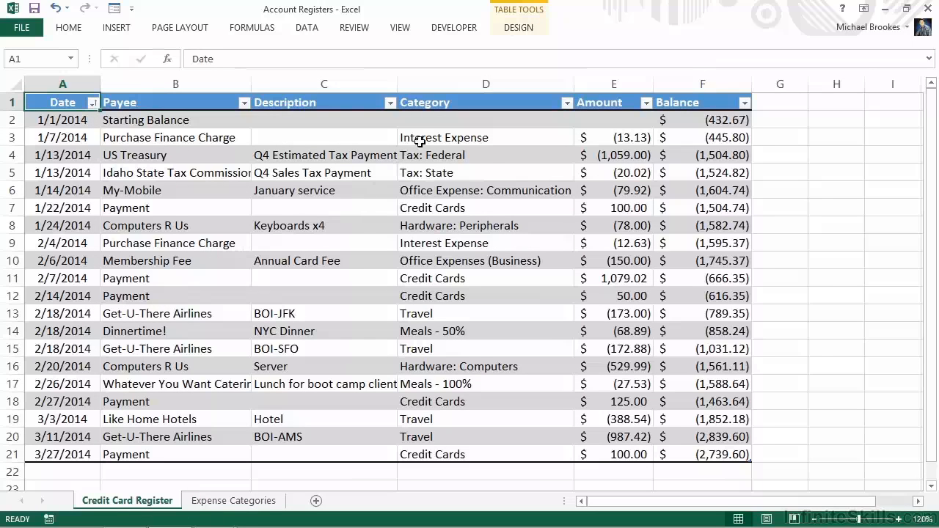
click(450, 83)
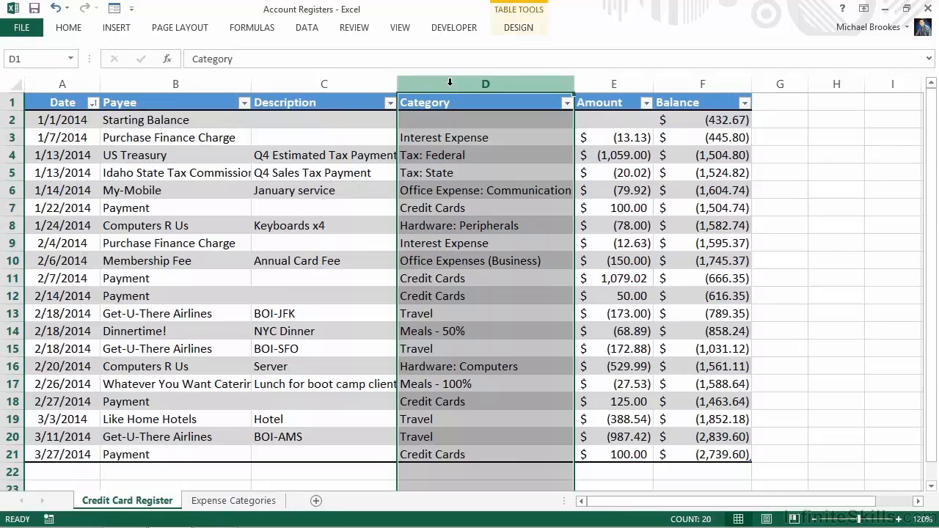
click(308, 33)
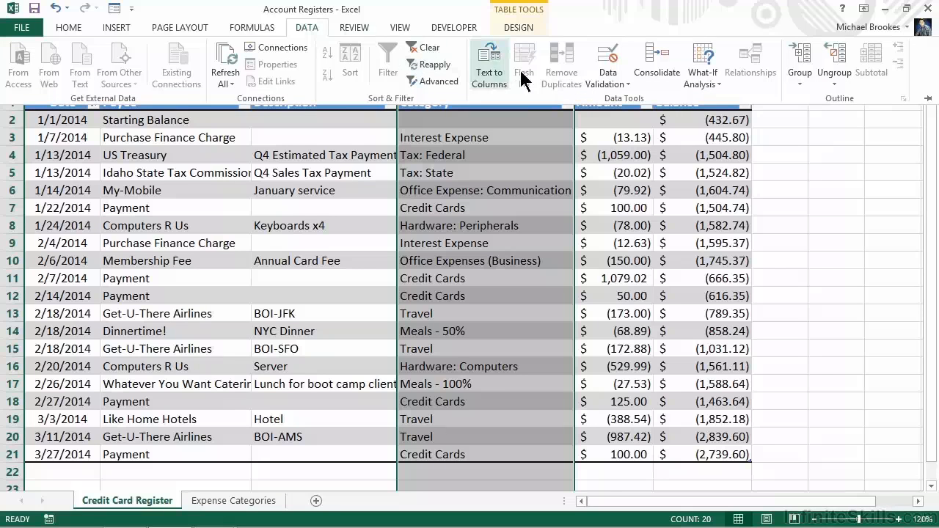
click(628, 82)
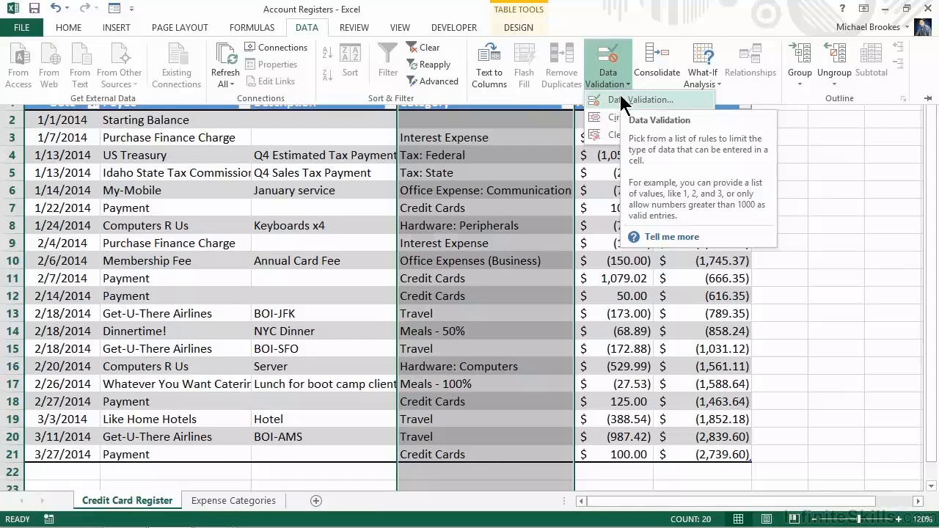
click(638, 100)
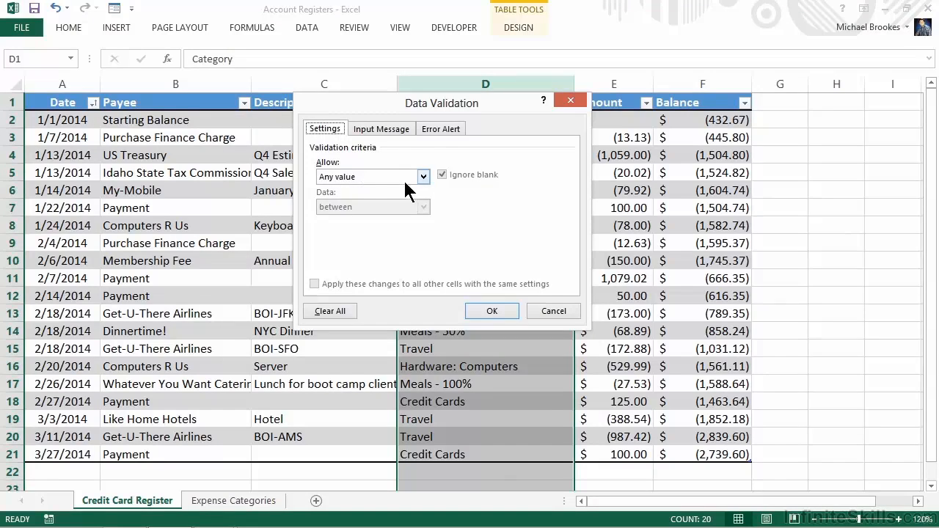
click(423, 177)
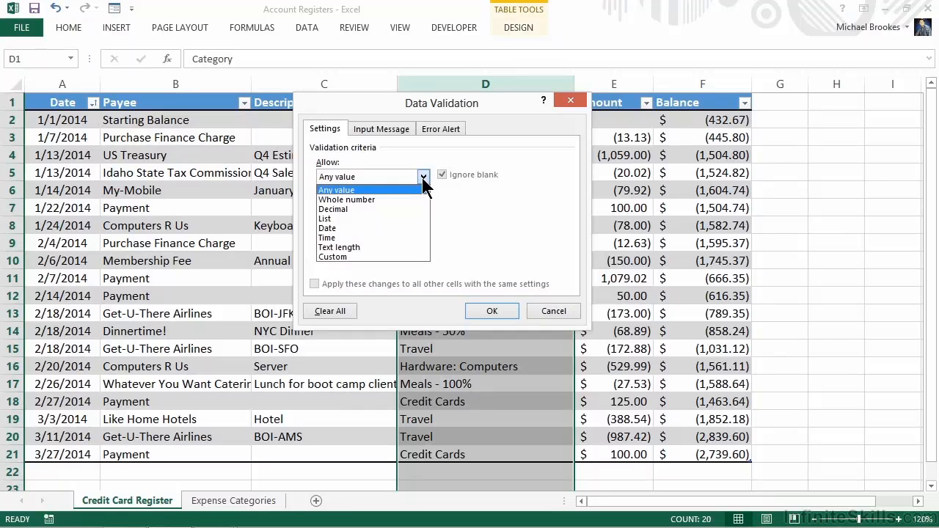
click(347, 218)
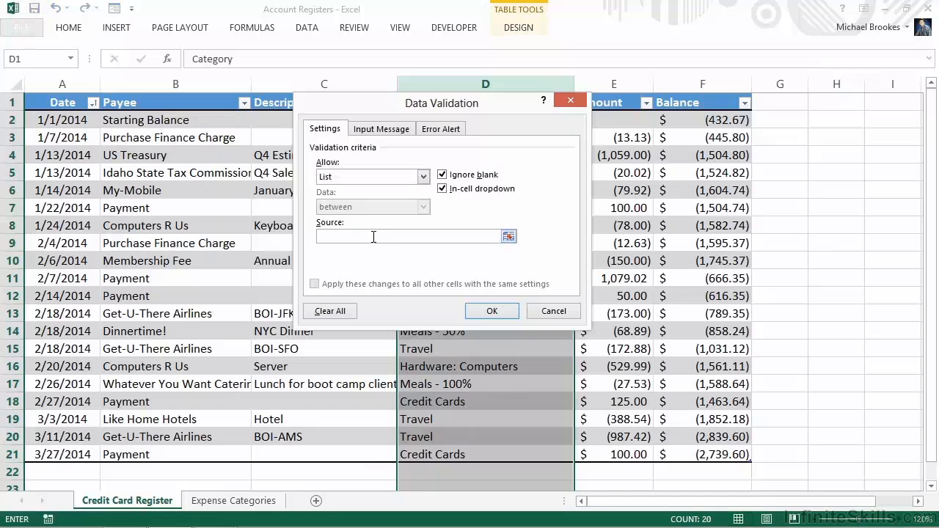
- Set the validation list's source to cells A2:A26 of the Expense Categories sheet
click(509, 236)
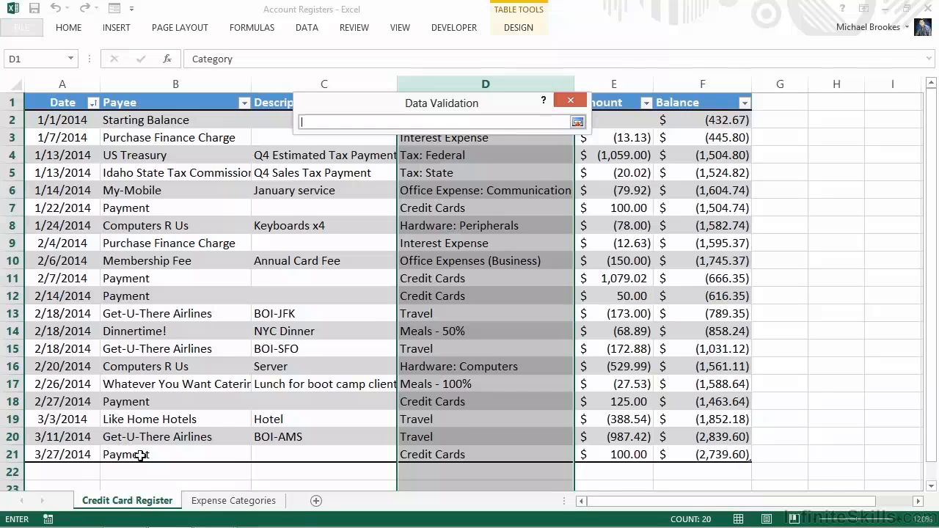
click(212, 502)
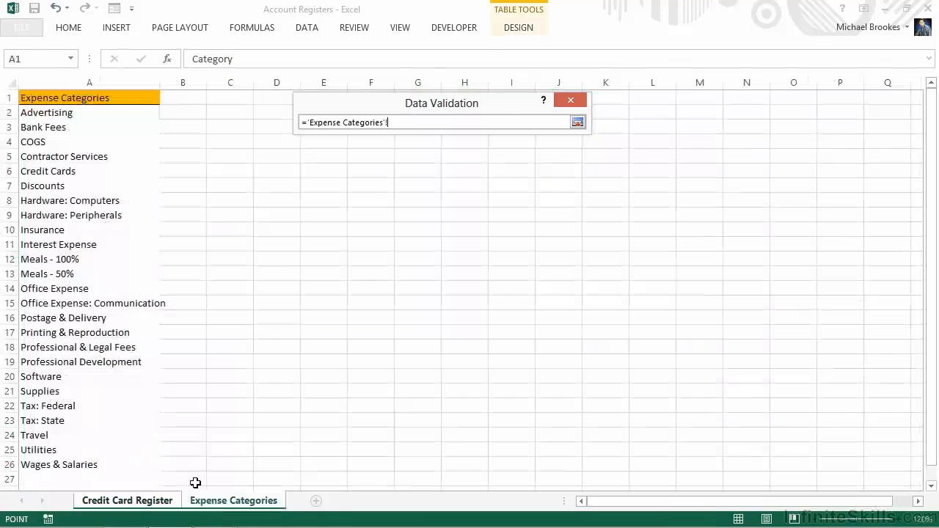
drag(42, 112, 46, 465)
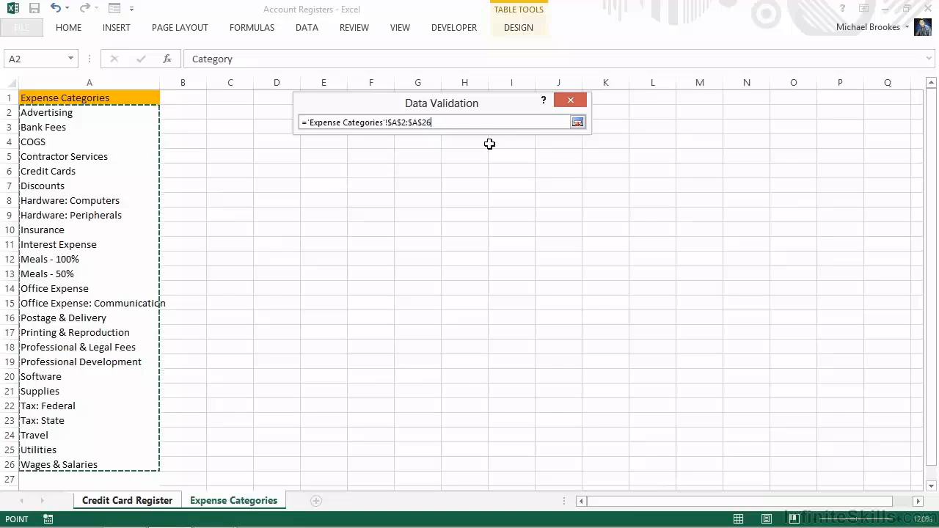
click(577, 123)
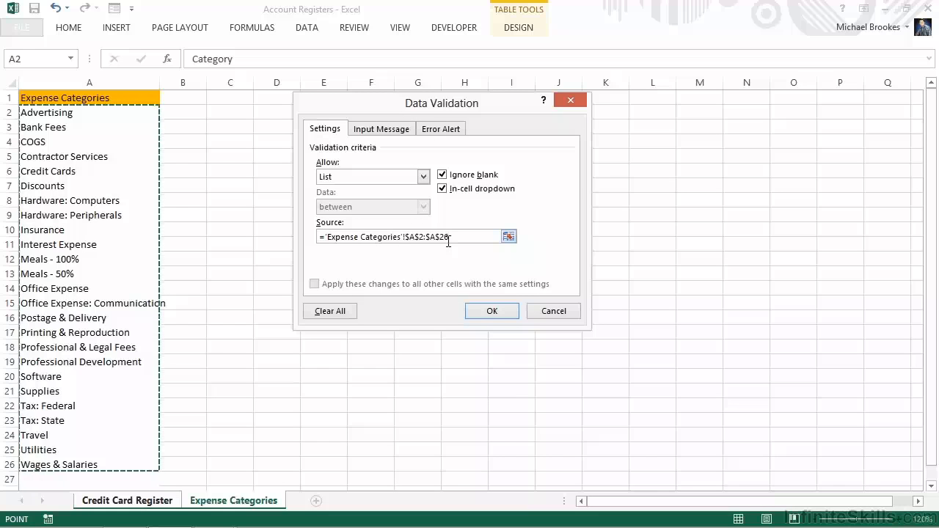
- Turn off the input message for selected cells and set the error alert style to Warning
click(383, 126)
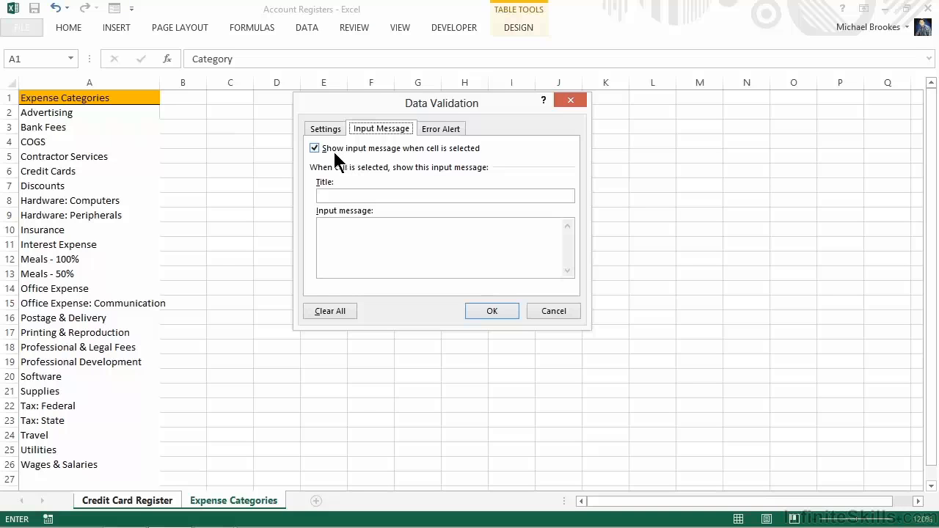
click(314, 148)
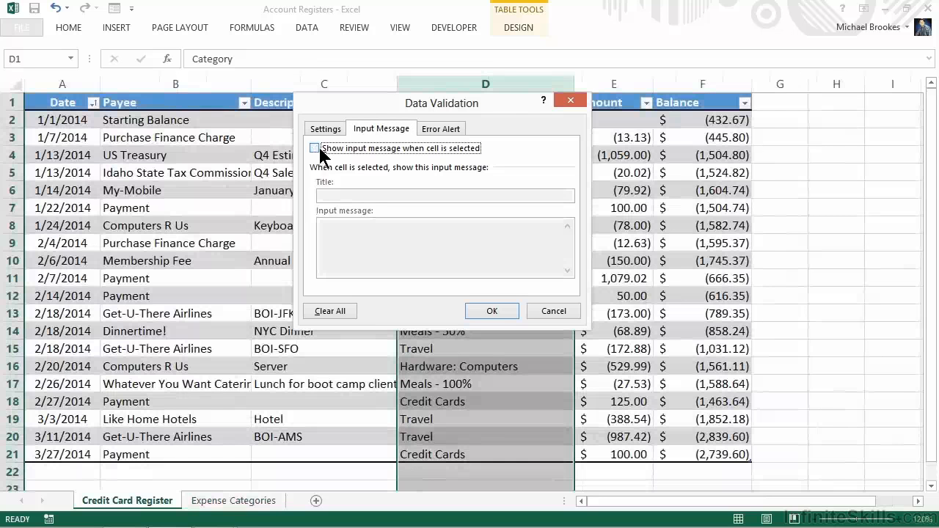
click(431, 130)
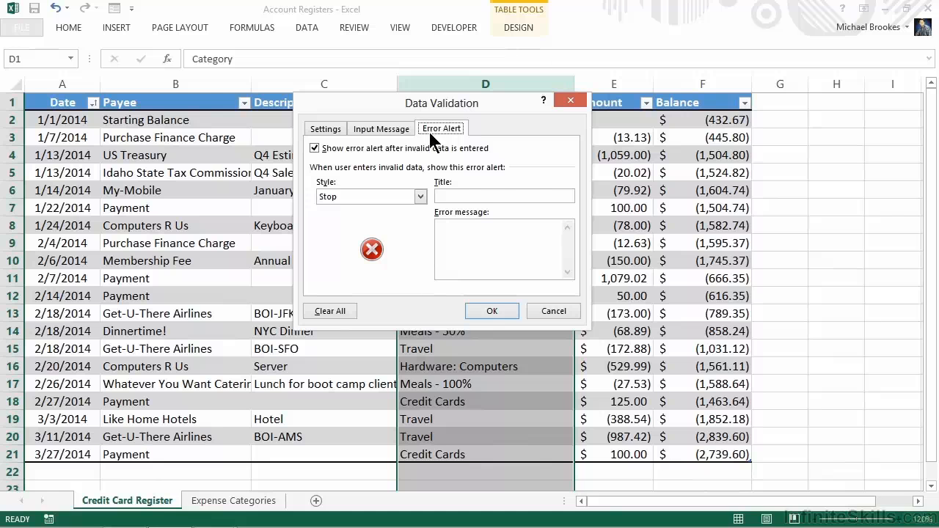
click(421, 196)
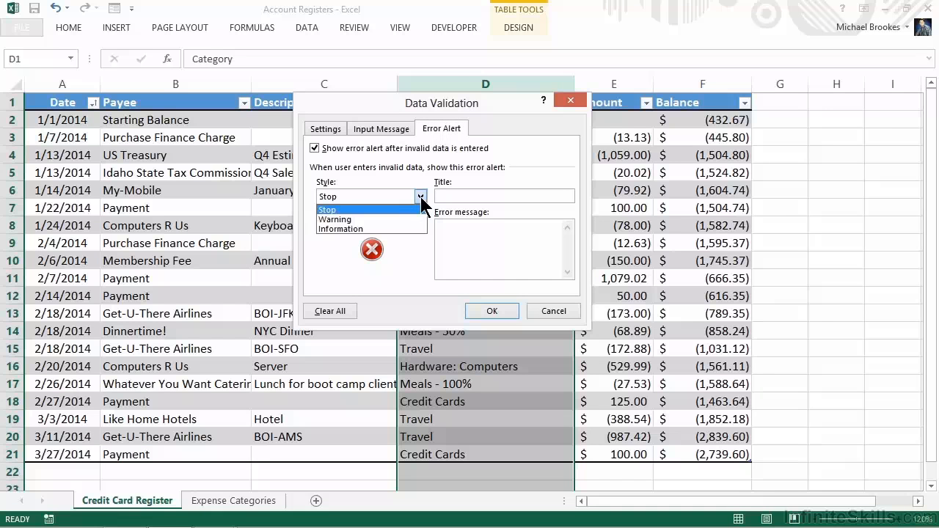
click(388, 218)
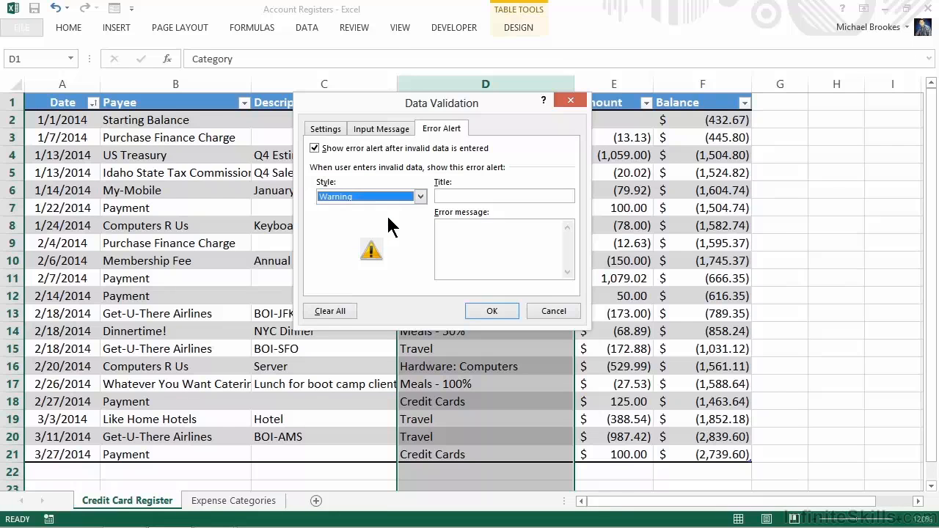
click(420, 197)
click(387, 228)
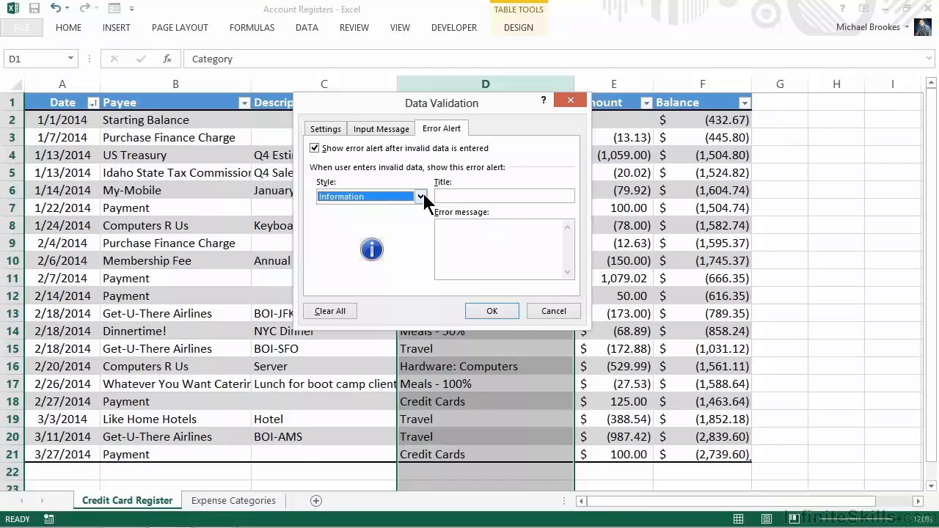
click(420, 197)
click(374, 217)
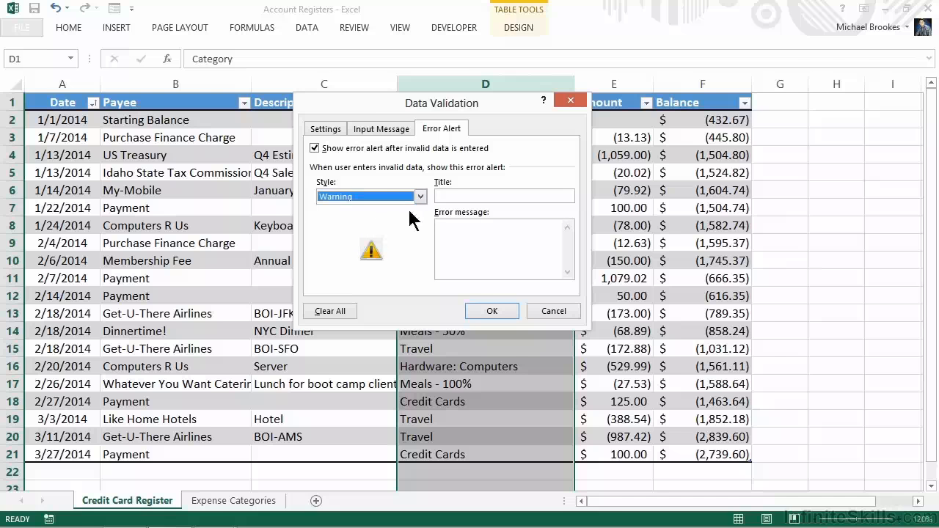
- Title the error alert "Selected Category" with the message "Please choose a pre-defined category from the list." and apply the validation
click(446, 194)
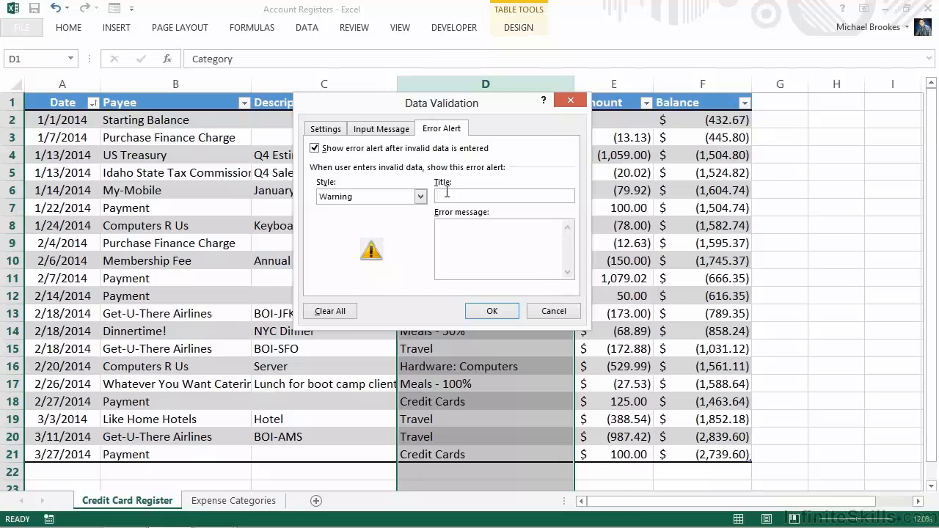
text(Selected CategoryPlease choose )
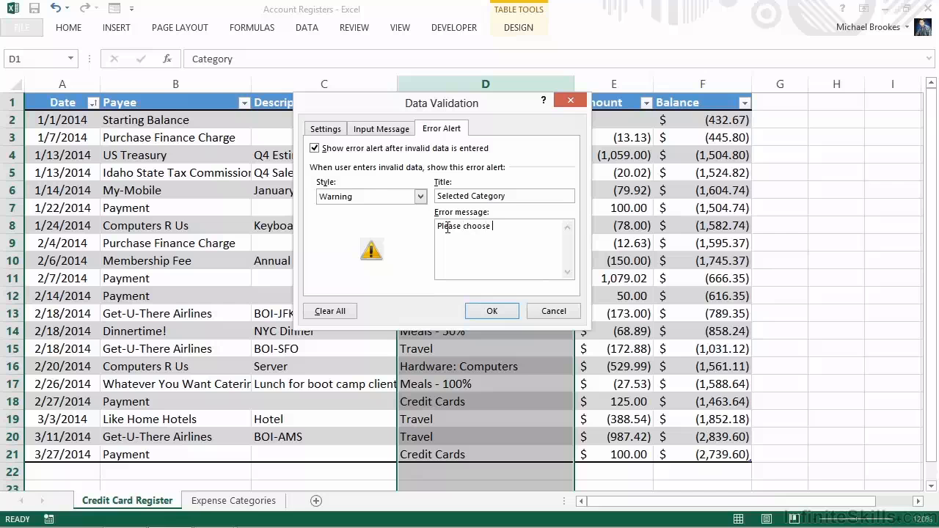
text(a pre-defined category from the list.)
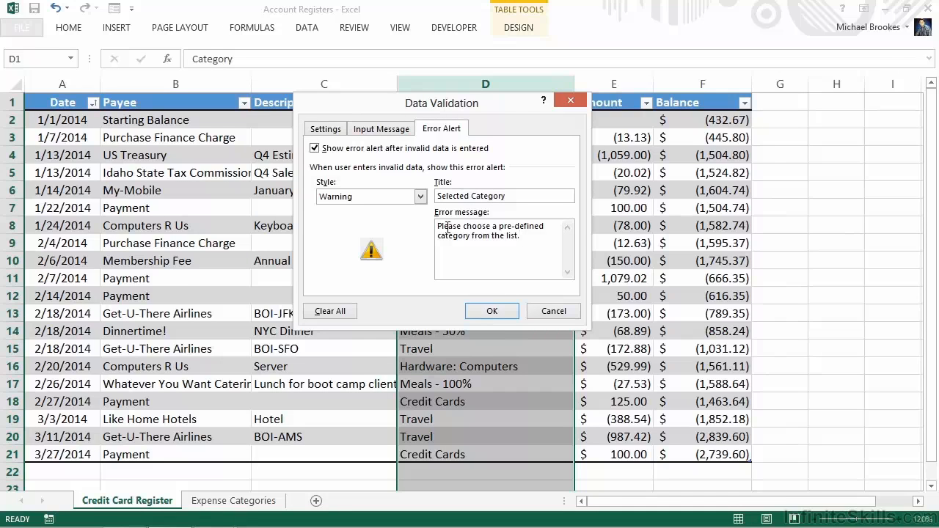
click(490, 311)
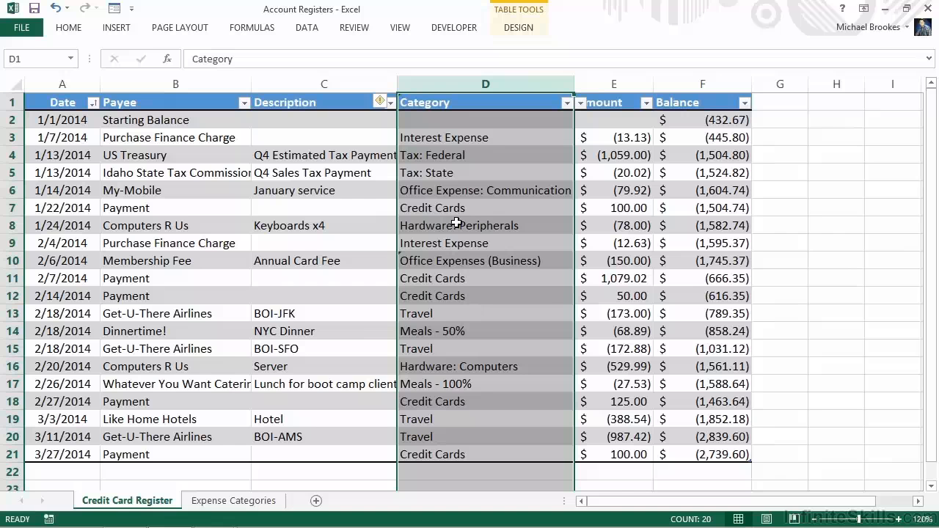
- View the category choices for cell D3, and test the validation by entering Stuff there and accepting the unlisted value
click(477, 138)
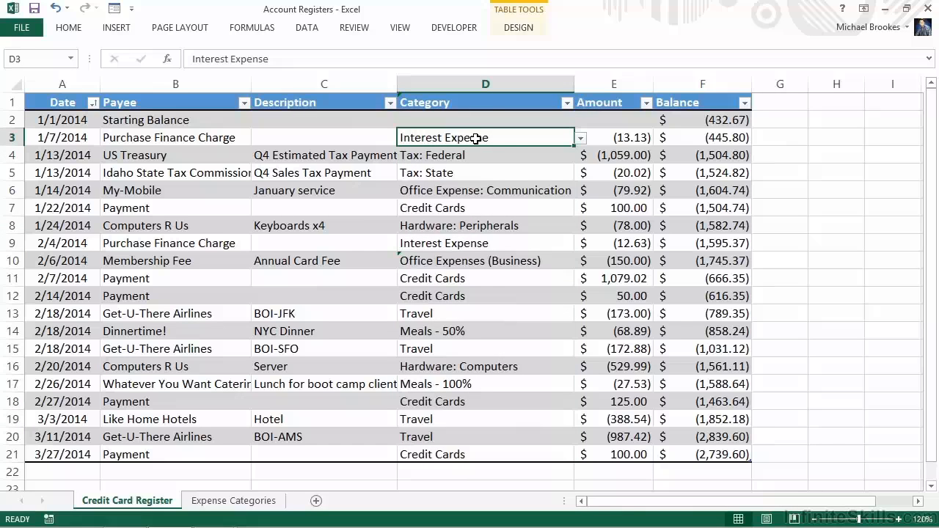
click(581, 140)
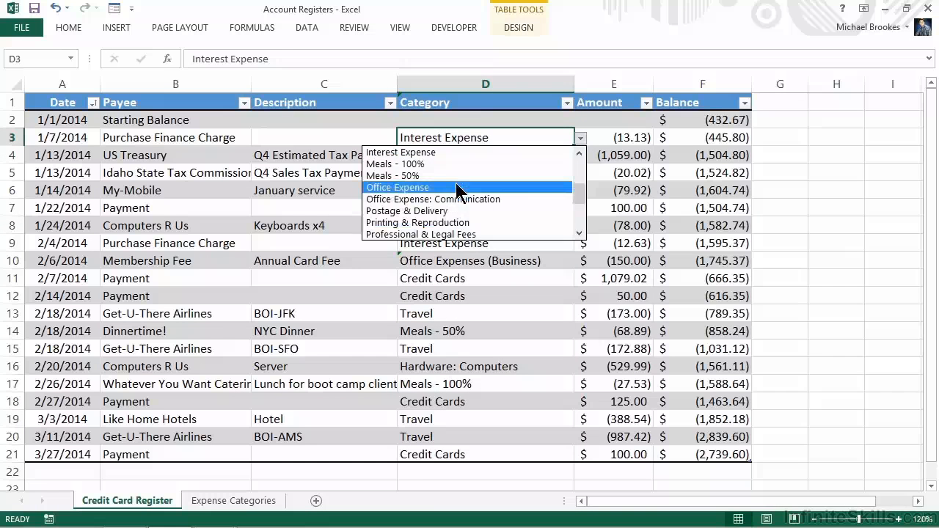
click(501, 134)
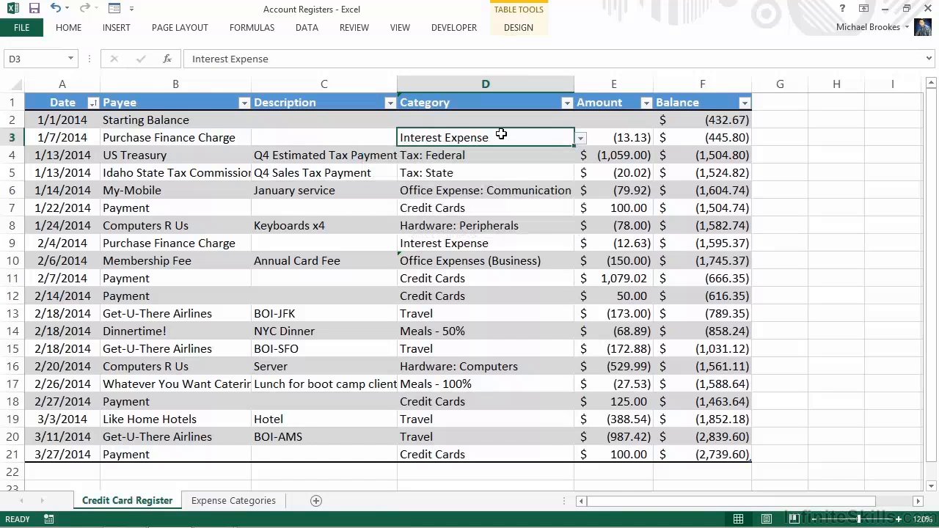
text(S)
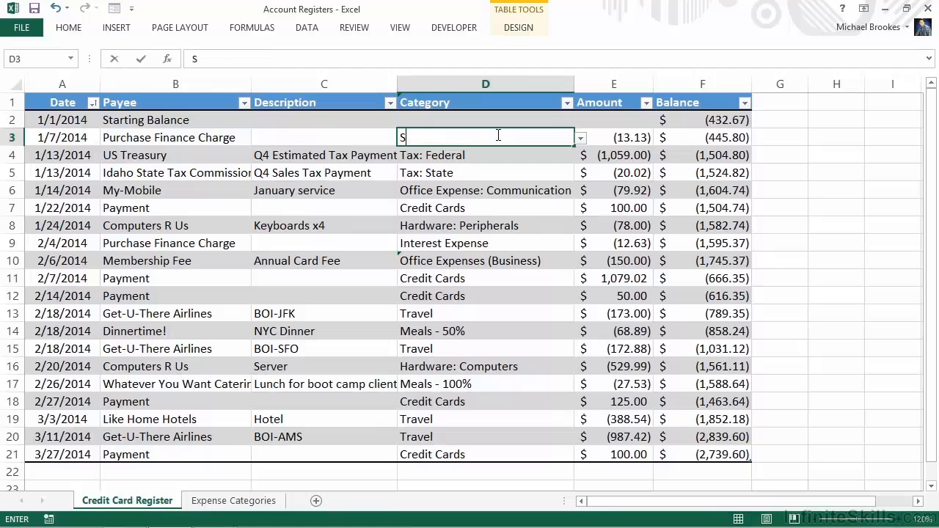
text(tuff)
key(Return)
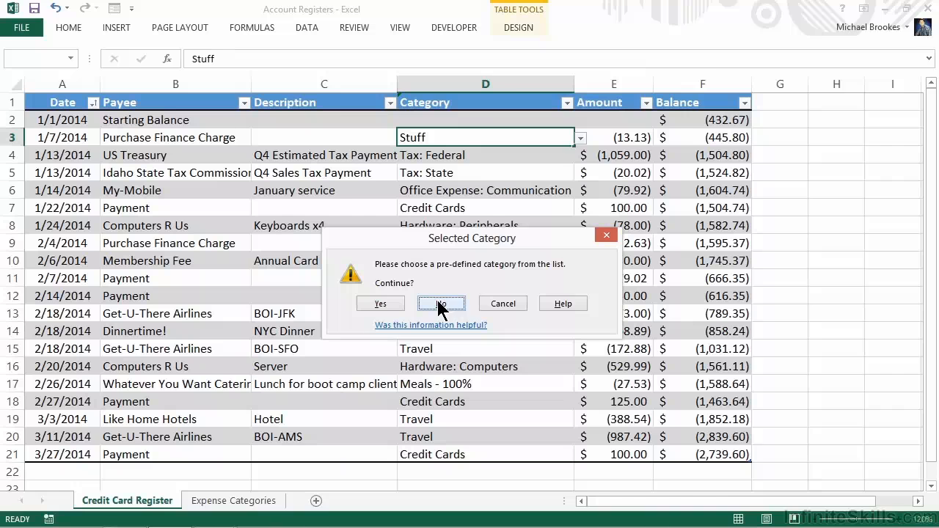
click(380, 303)
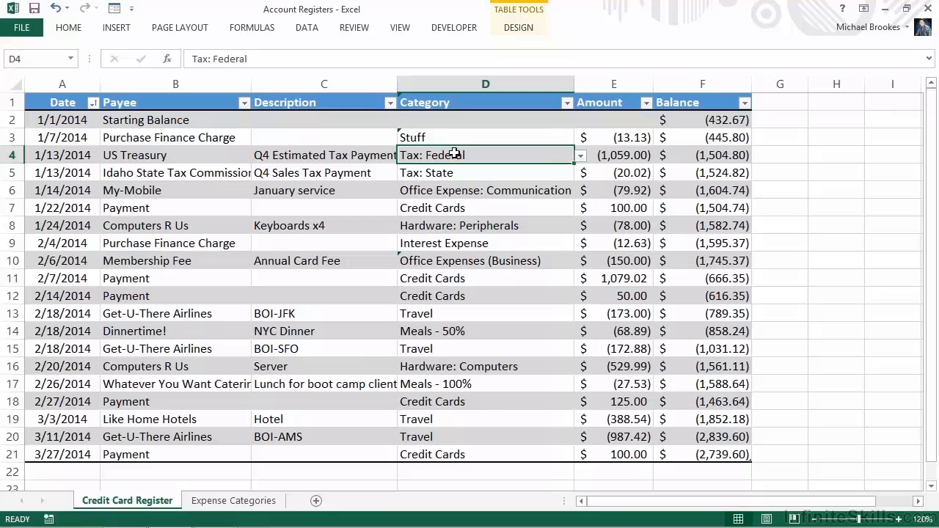
- Circle the invalid data in the Credit Card Register
click(306, 29)
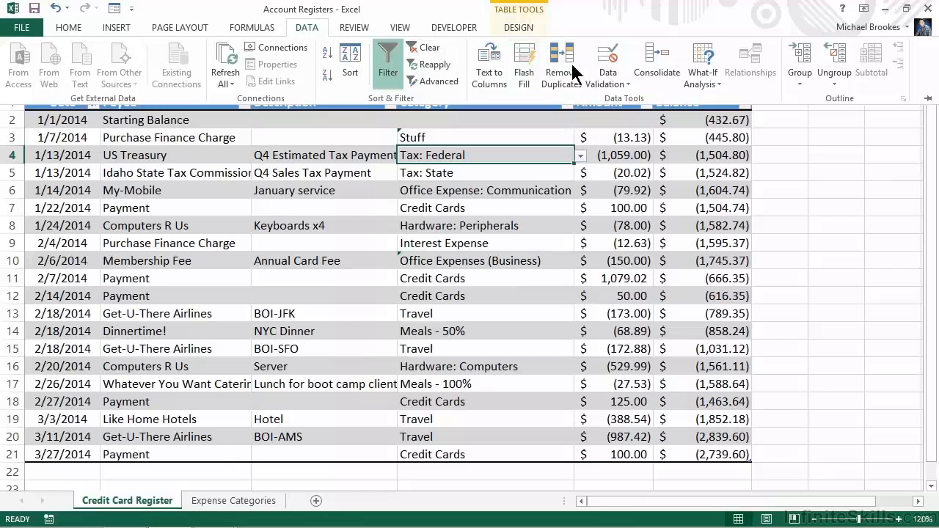
click(627, 84)
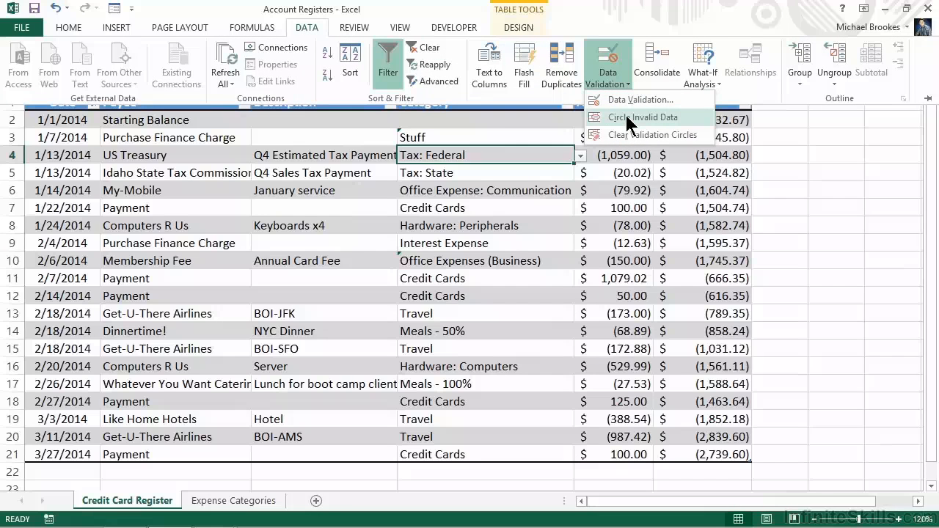
click(626, 116)
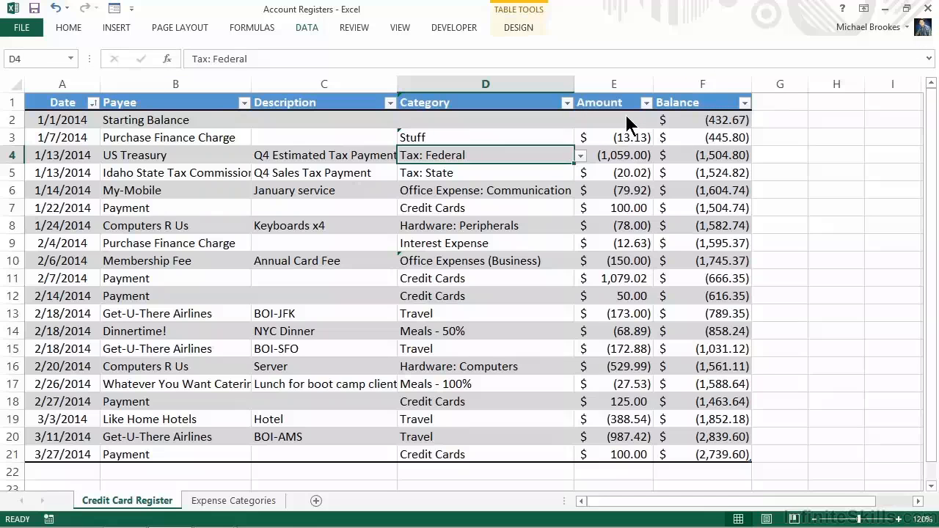